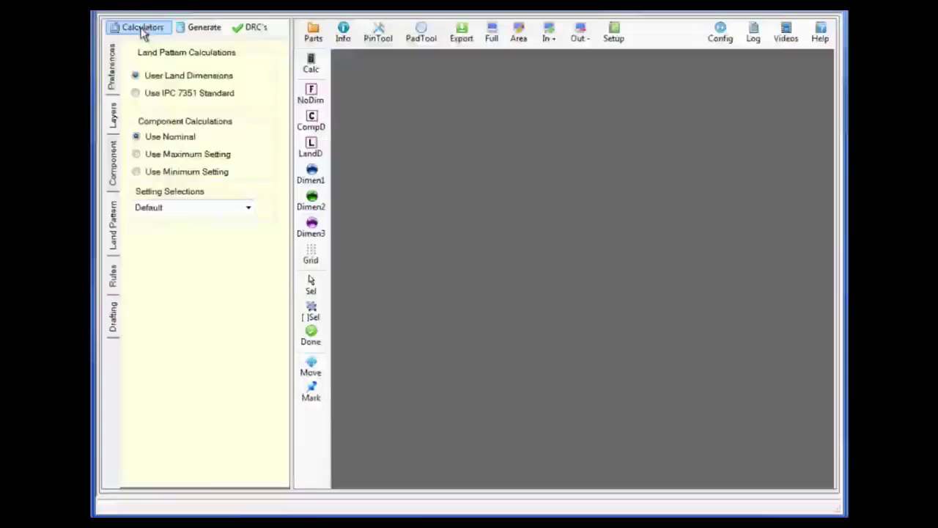
# Load a new QFNV (QFN Variable) part from the advanced variant calculators.
pyautogui.click(142, 29)
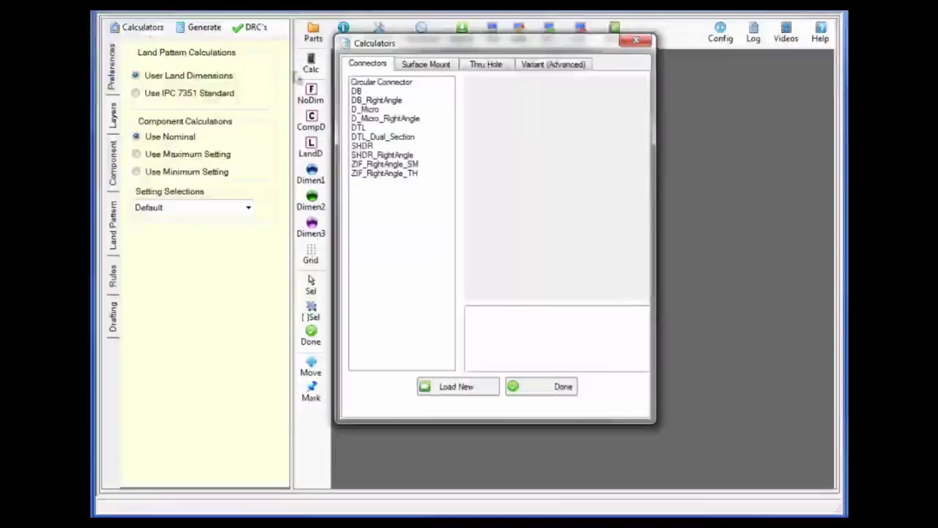
pyautogui.click(438, 67)
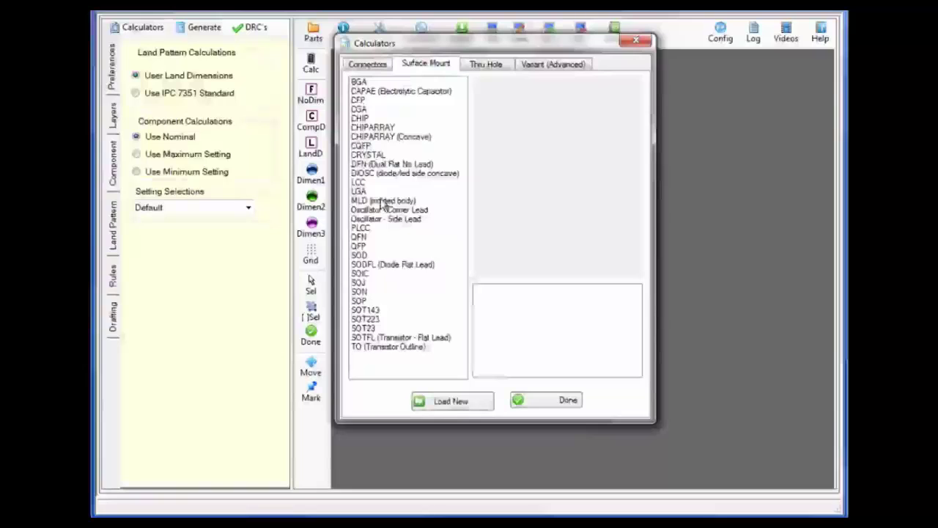
pyautogui.click(363, 238)
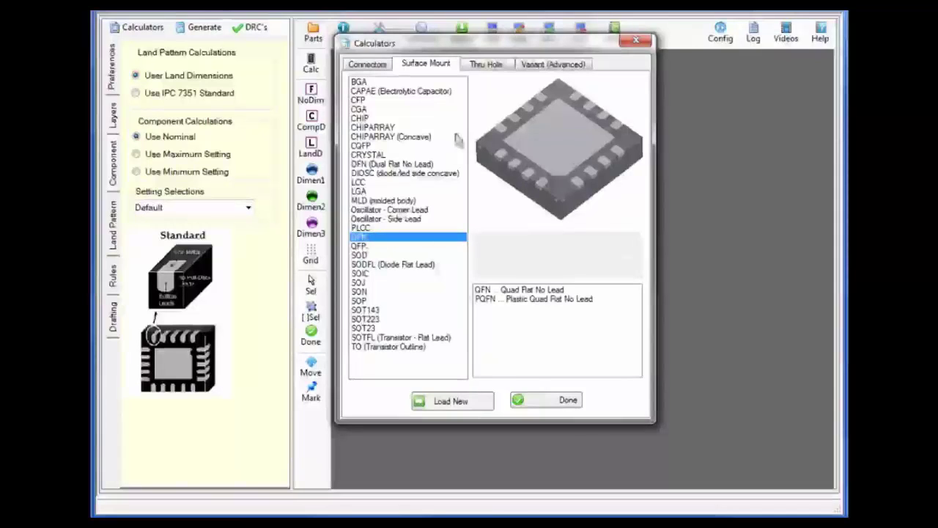
pyautogui.click(559, 64)
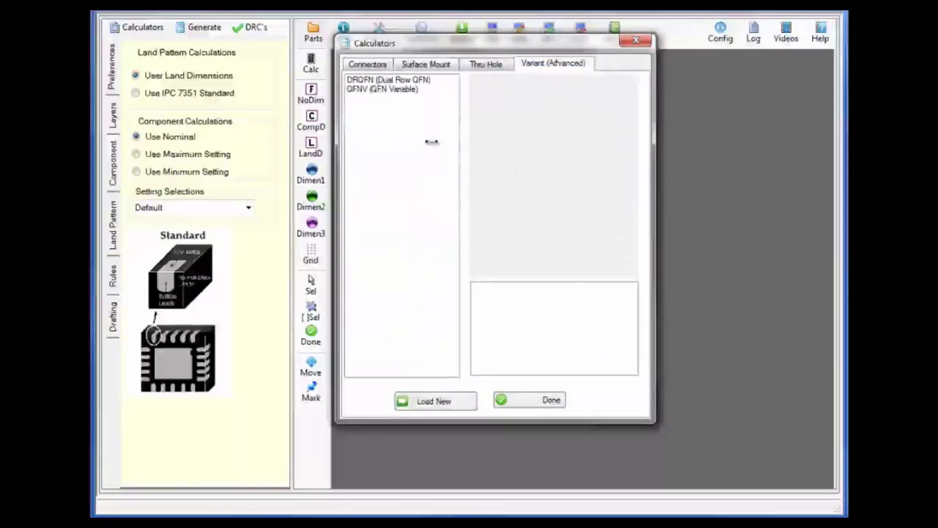
pyautogui.click(347, 89)
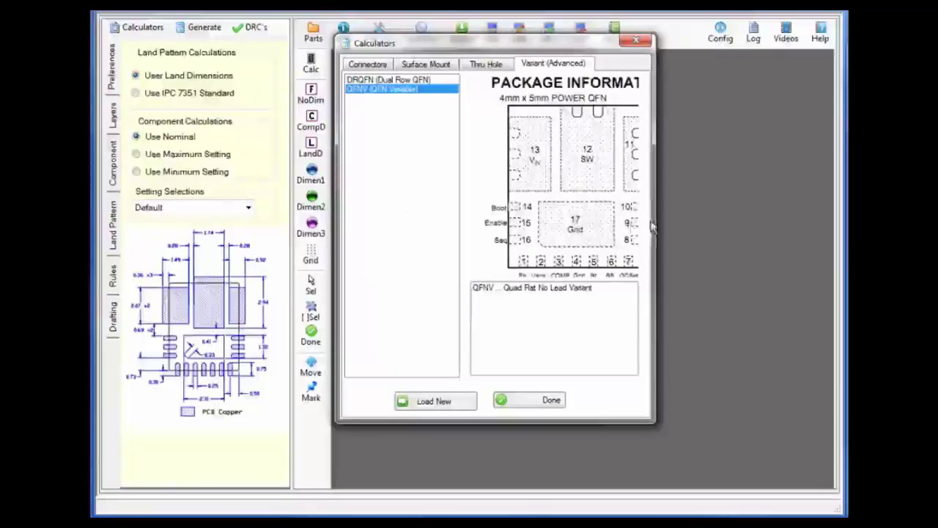
pyautogui.click(463, 402)
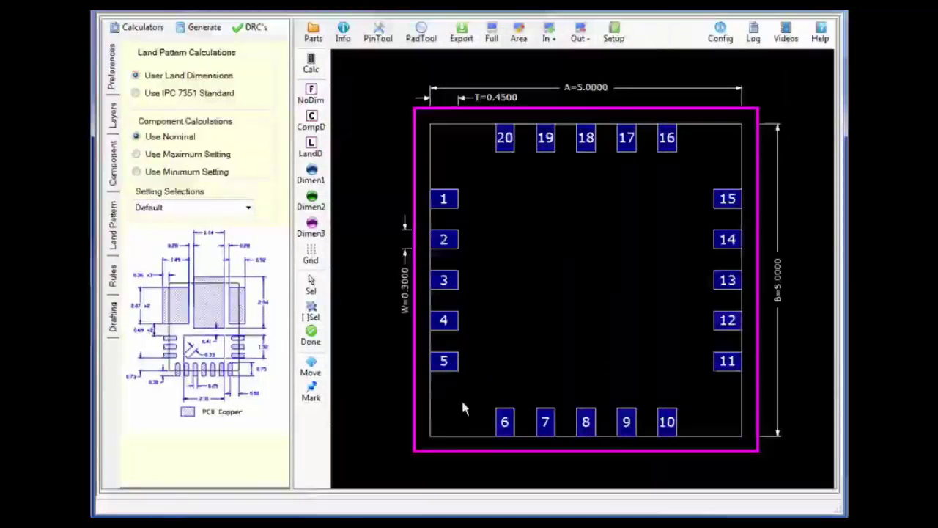
# Set the component's pin counts to 0 on the left and right and 7 on the top and bottom, and regenerate the part.
pyautogui.click(112, 163)
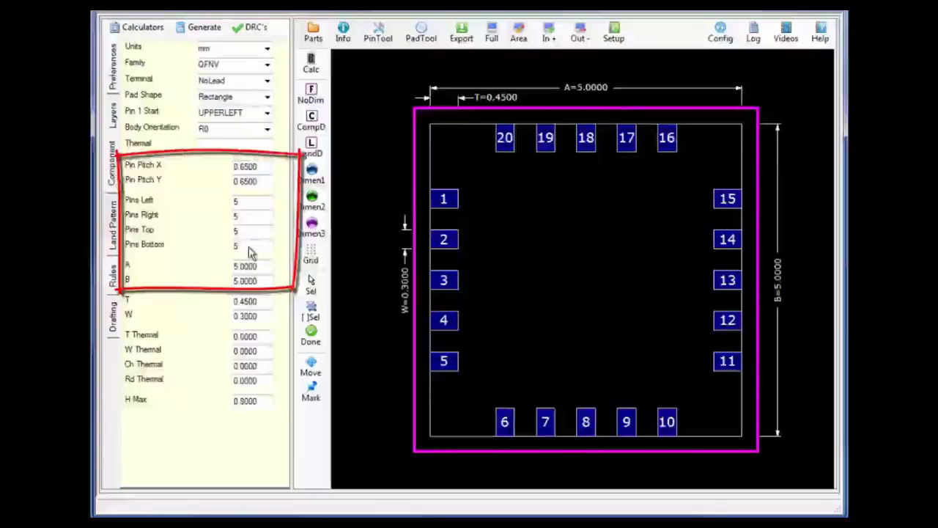
pyautogui.doubleClick(236, 231)
pyautogui.write('0')
pyautogui.doubleClick(236, 216)
pyautogui.write('0')
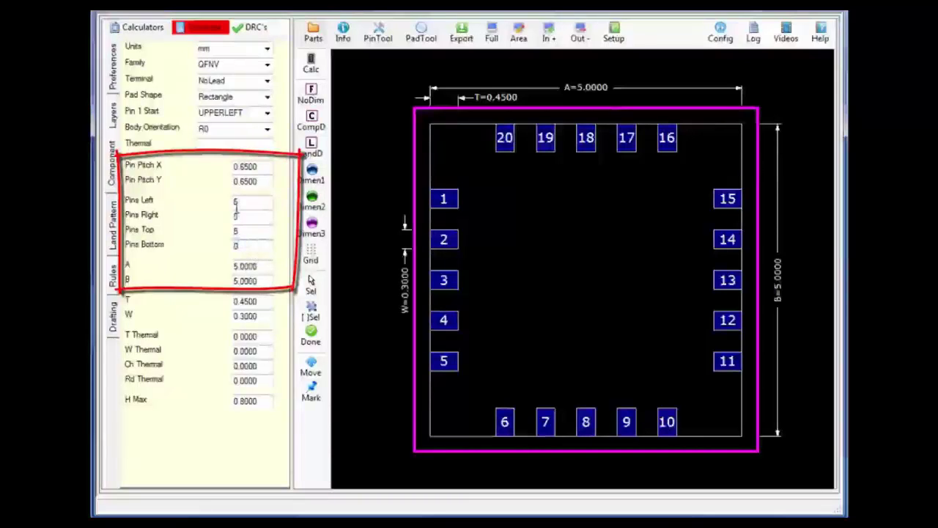
pyautogui.doubleClick(238, 202)
pyautogui.write('0')
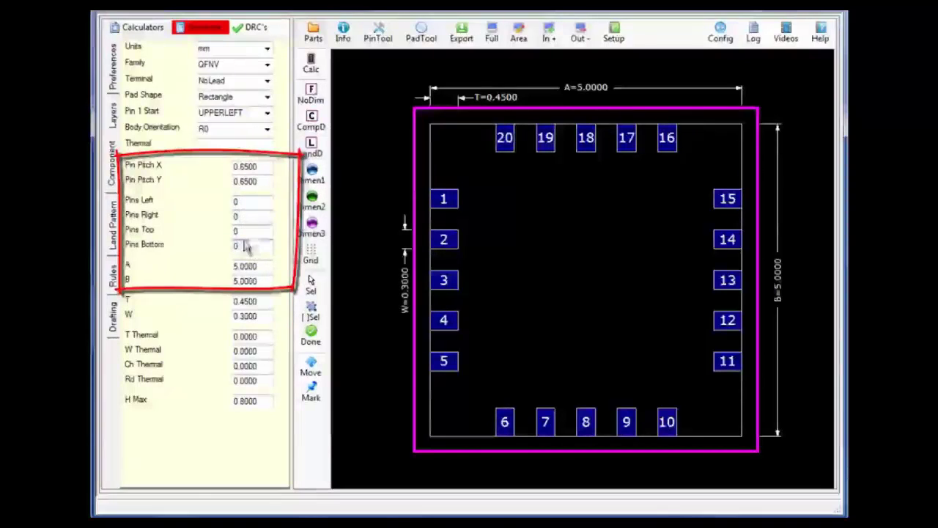
pyautogui.doubleClick(244, 232)
pyautogui.write('1')
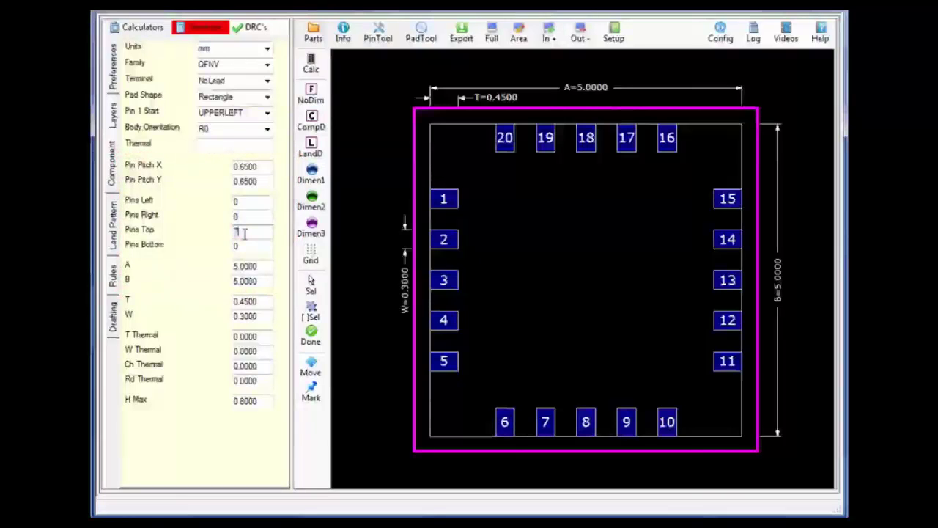
pyautogui.click(245, 247)
pyautogui.doubleClick(245, 247)
pyautogui.write('7')
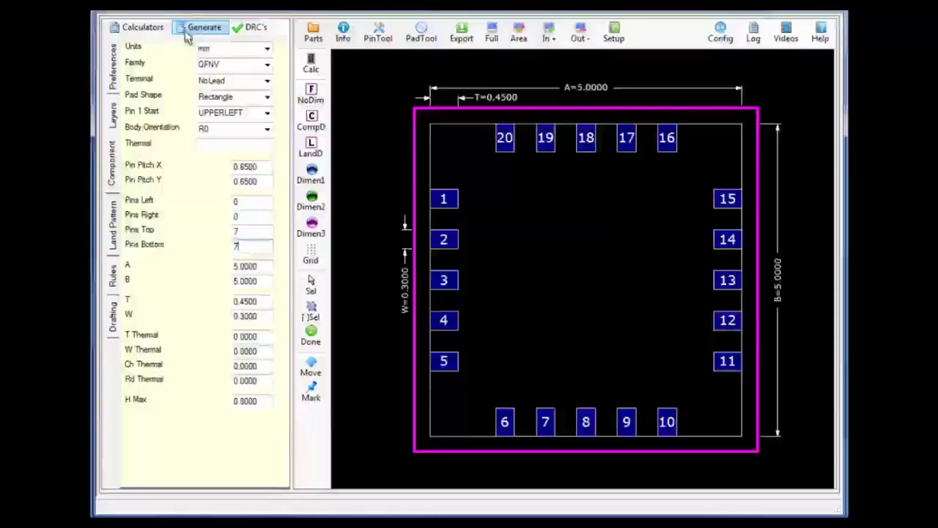
pyautogui.click(186, 33)
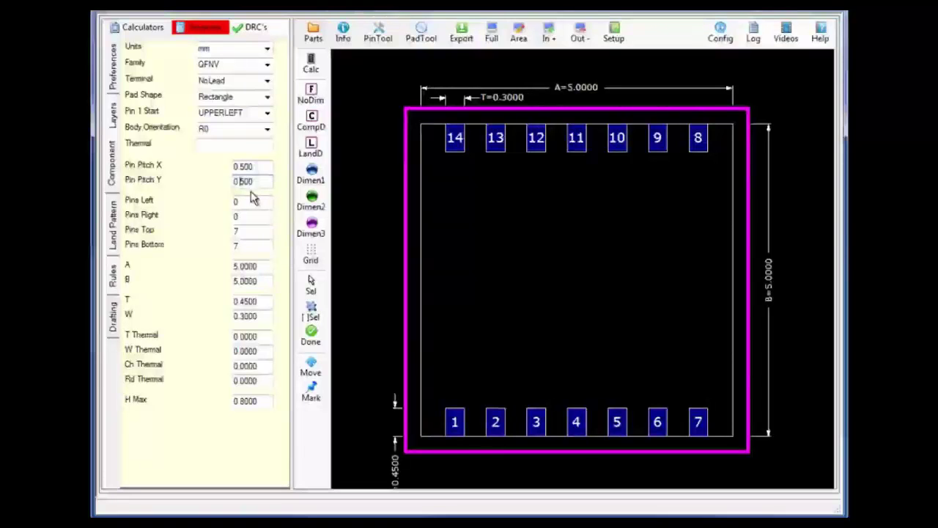
# Regenerate the part with an X and Y pin pitch of 0.500 mm and terminal dimensions T 0.70 and W 0.25.
pyautogui.click(205, 29)
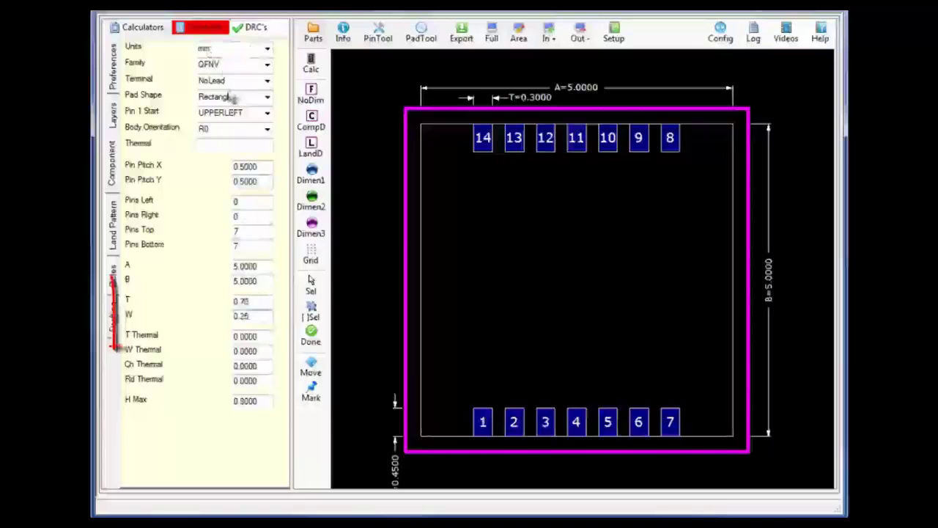
pyautogui.click(210, 28)
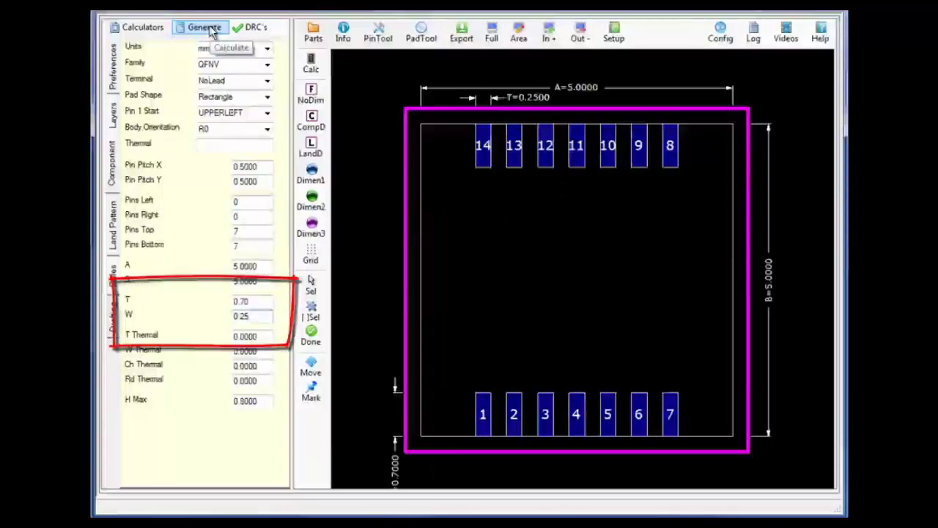
# Edit the body dimensions in the drawing, setting A to 4.0000 mm and B to 3.0000 mm.
pyautogui.doubleClick(584, 91)
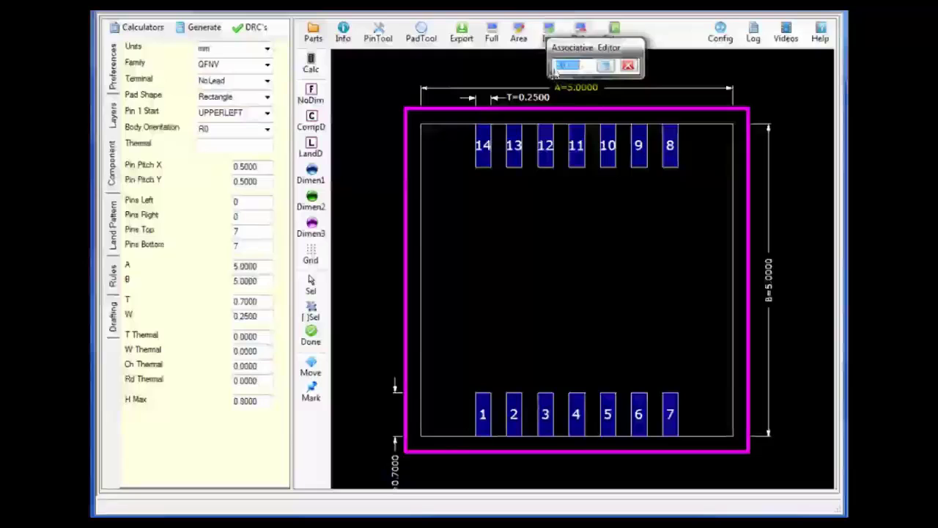
pyautogui.click(577, 66)
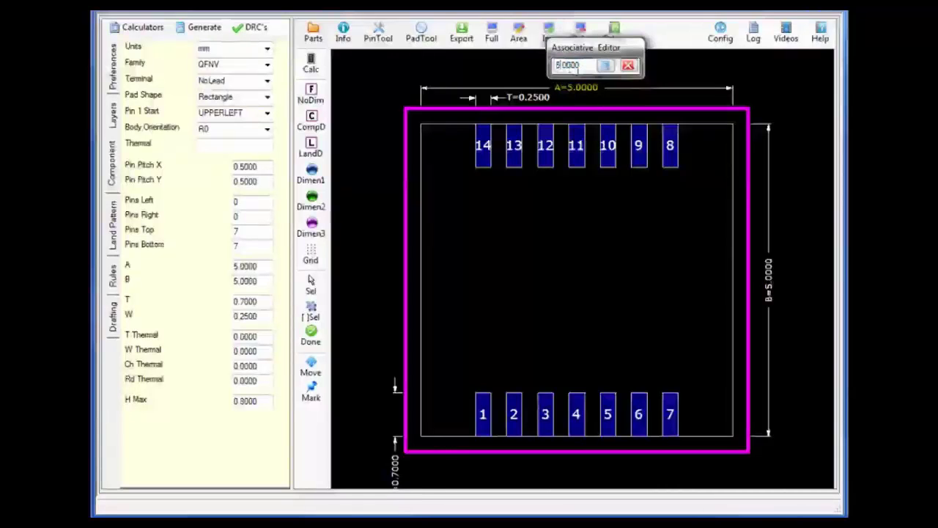
pyautogui.press('BackSpace')
pyautogui.write('4')
pyautogui.click(607, 65)
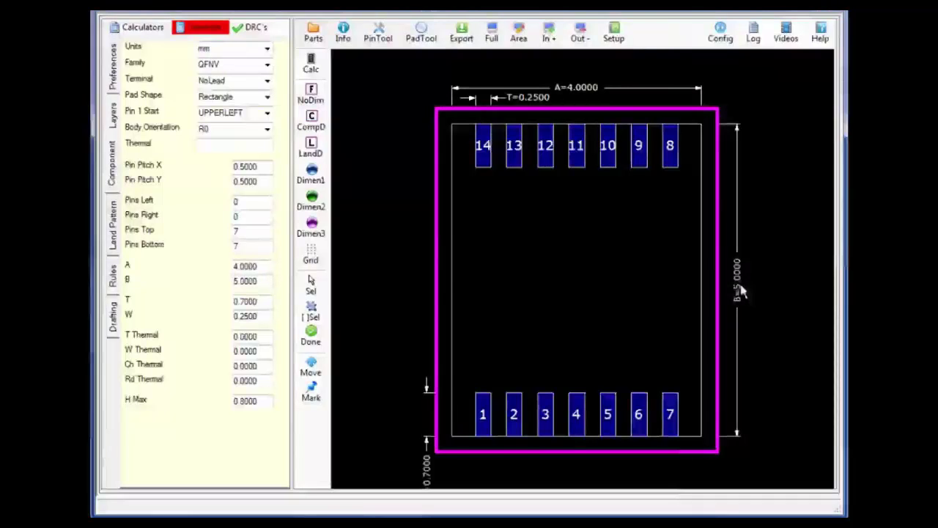
pyautogui.click(737, 290)
pyautogui.click(762, 294)
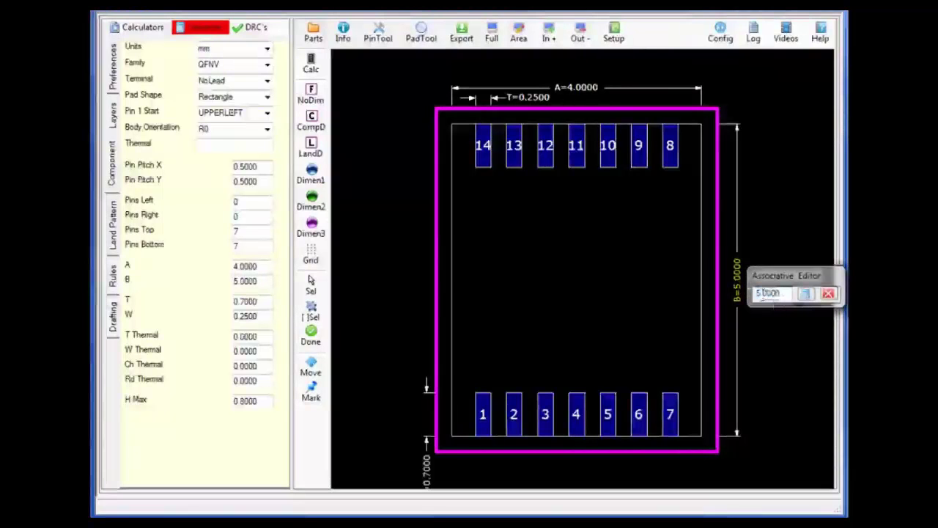
pyautogui.press('BackSpace')
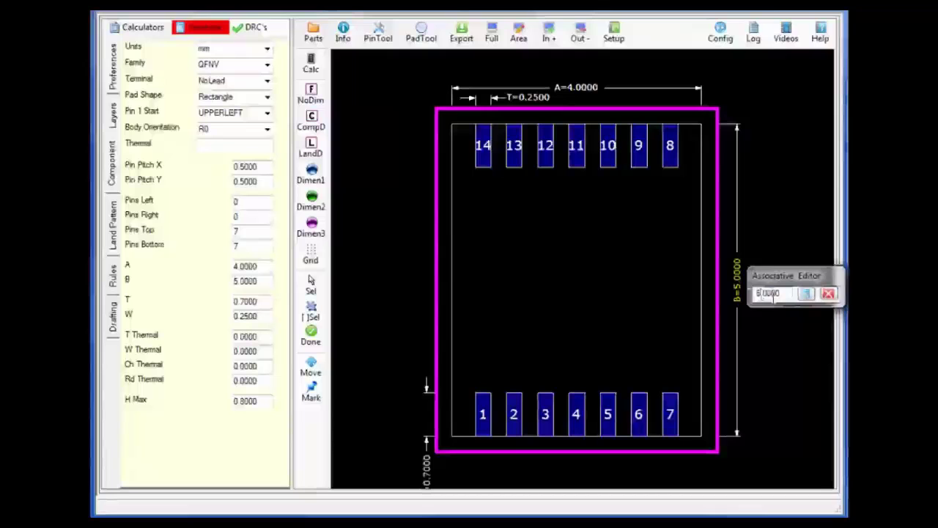
pyautogui.write('6')
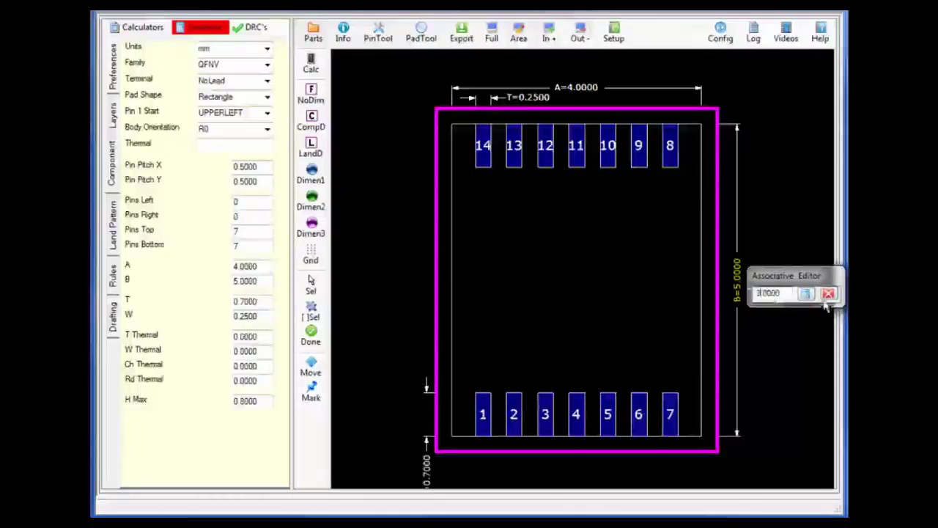
pyautogui.click(806, 293)
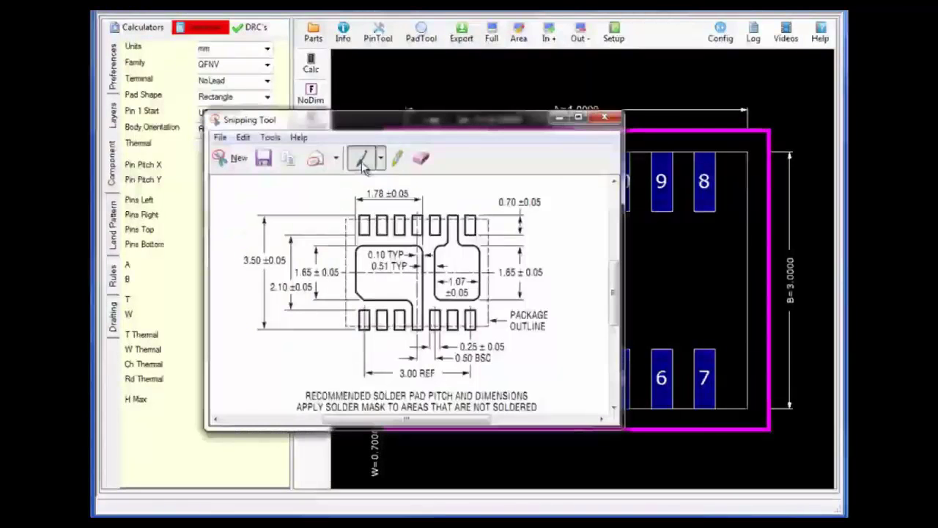
# Circle the larger L-shaped exposed pad in the Snipping Tool's land pattern drawing and put the drawing away.
pyautogui.moveTo(366, 238)
pyautogui.mouseDown()
pyautogui.moveTo(345, 295)
pyautogui.moveTo(374, 333)
pyautogui.moveTo(445, 322)
pyautogui.moveTo(424, 231)
pyautogui.moveTo(363, 240)
pyautogui.mouseUp()
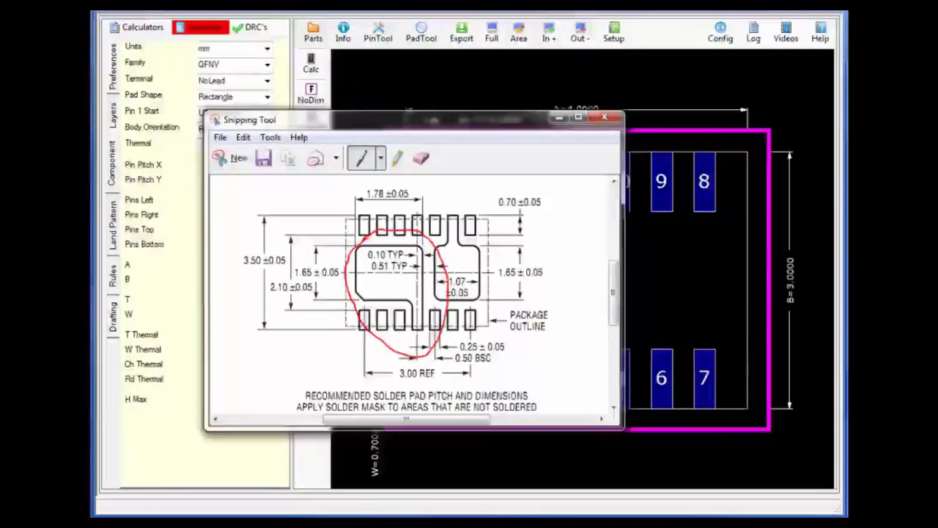
pyautogui.click(559, 120)
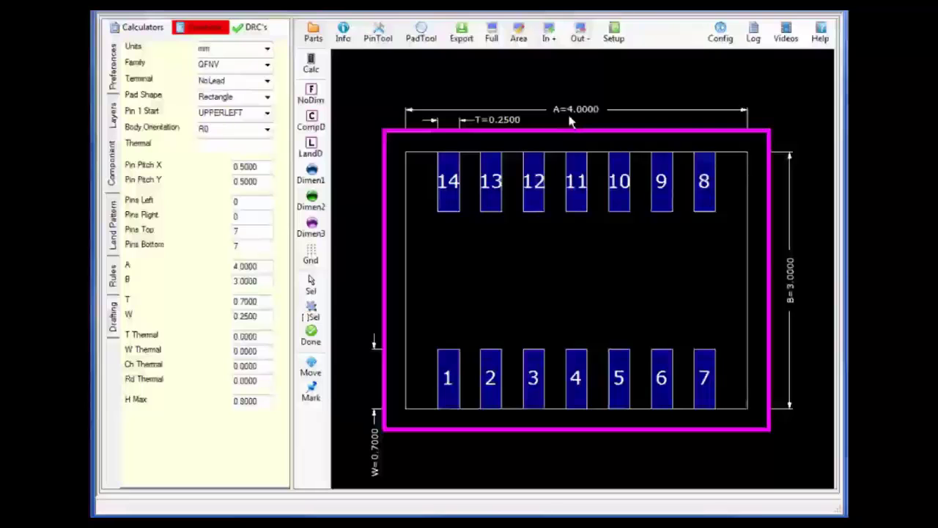
# Generate a new rectangular surface-mount pad stack in the Pad Stack Calculator with land size X 1.78 and Y 2.575.
pyautogui.click(427, 38)
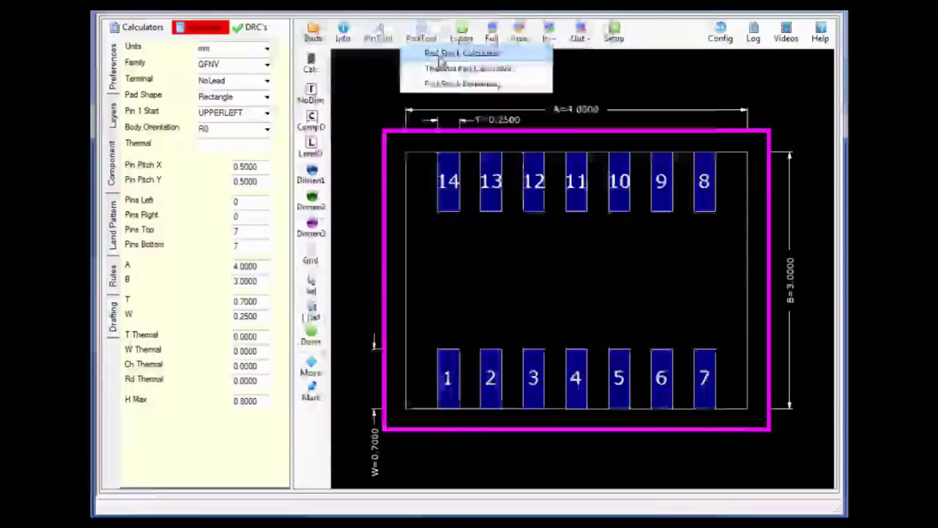
pyautogui.click(438, 53)
pyautogui.moveTo(435, 37); pyautogui.dragTo(265, 78)
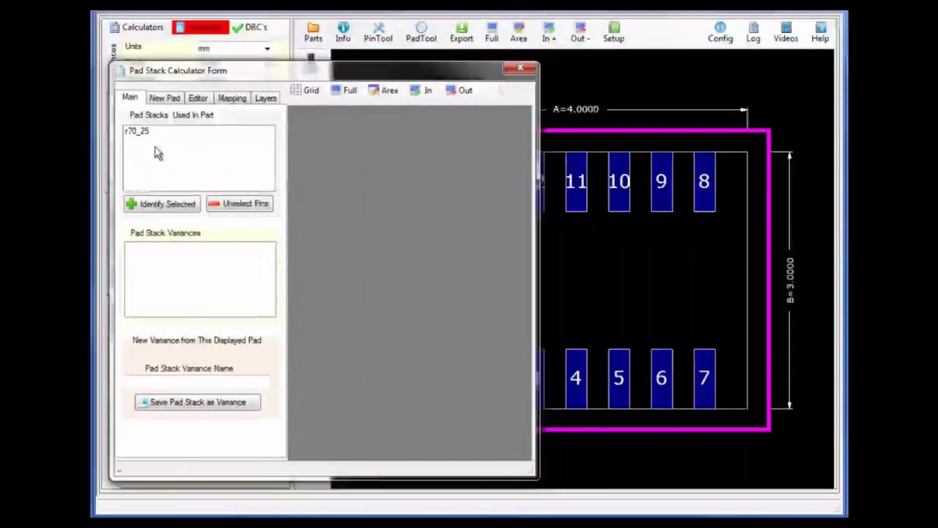
pyautogui.click(175, 103)
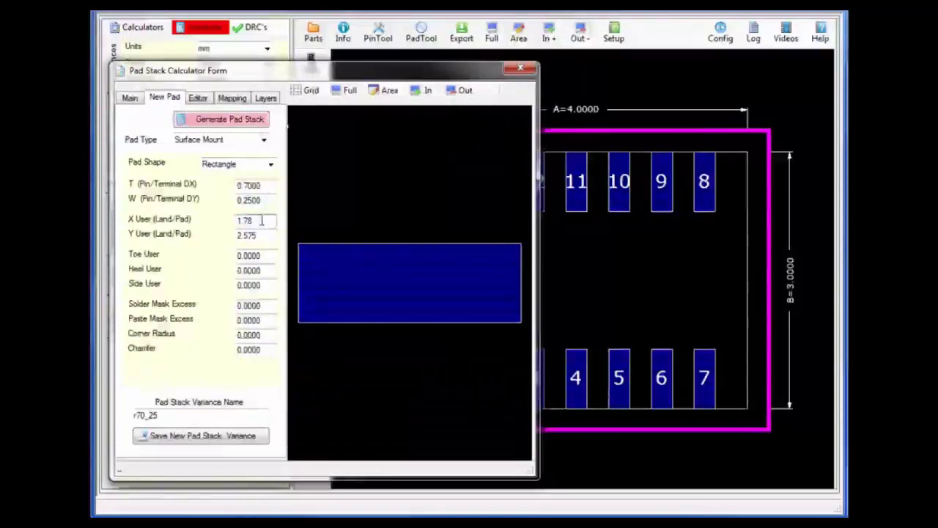
pyautogui.click(233, 119)
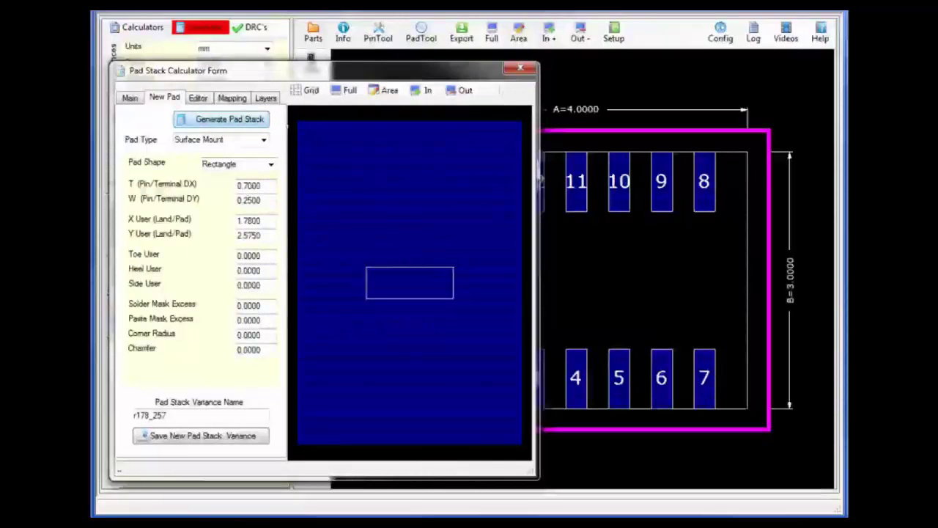
# Switch to the Snipping Tool drawing and circle the corner area to cut away from the large exposed pad.
pyautogui.hotkey('alt', 'Tab')
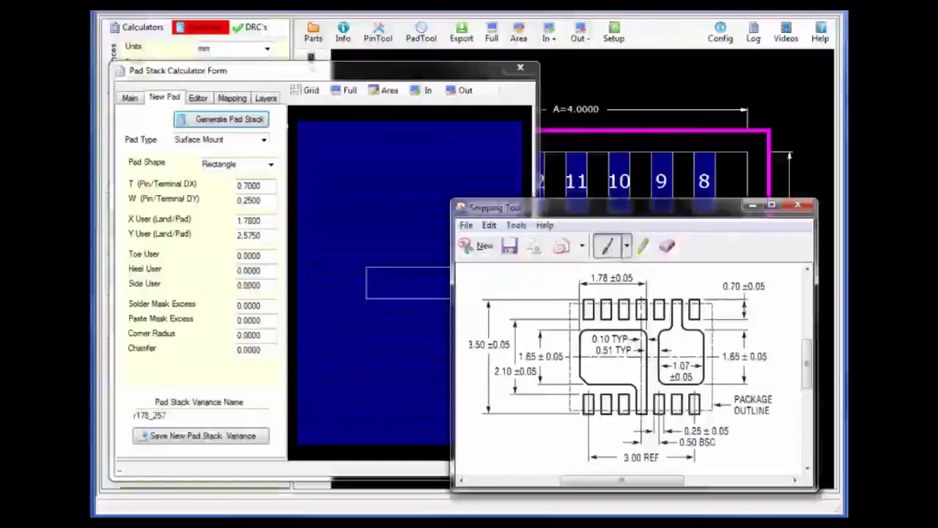
pyautogui.moveTo(611, 376)
pyautogui.mouseDown()
pyautogui.moveTo(546, 374)
pyautogui.moveTo(565, 413)
pyautogui.moveTo(634, 429)
pyautogui.moveTo(644, 400)
pyautogui.moveTo(623, 376)
pyautogui.moveTo(610, 377)
pyautogui.mouseUp()
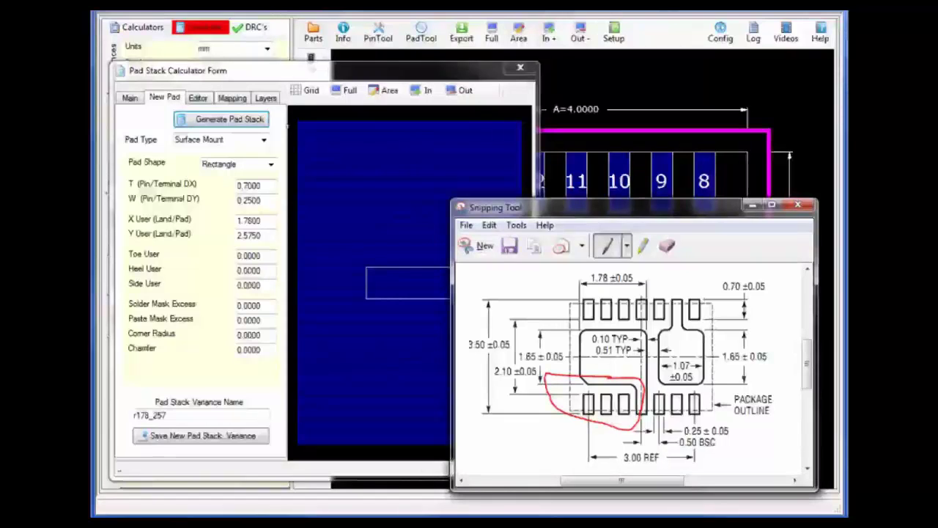
pyautogui.click(163, 169)
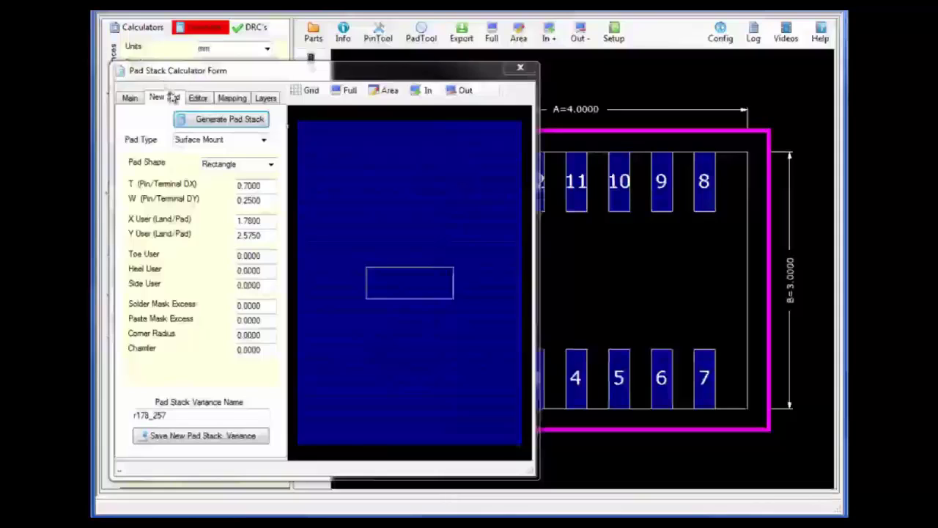
# Save the new pad stack as variance r178_257_v1 and bring up the pad stack editor.
pyautogui.click(196, 99)
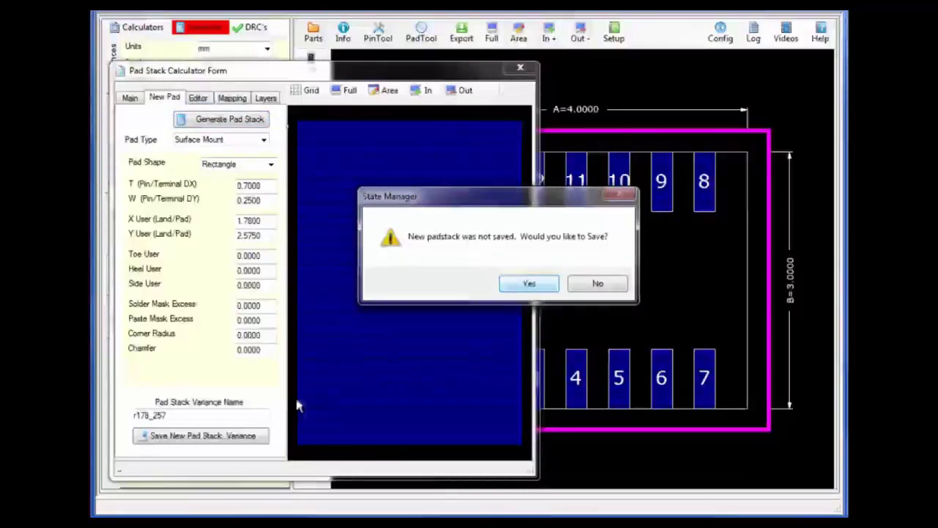
pyautogui.click(531, 287)
pyautogui.click(463, 269)
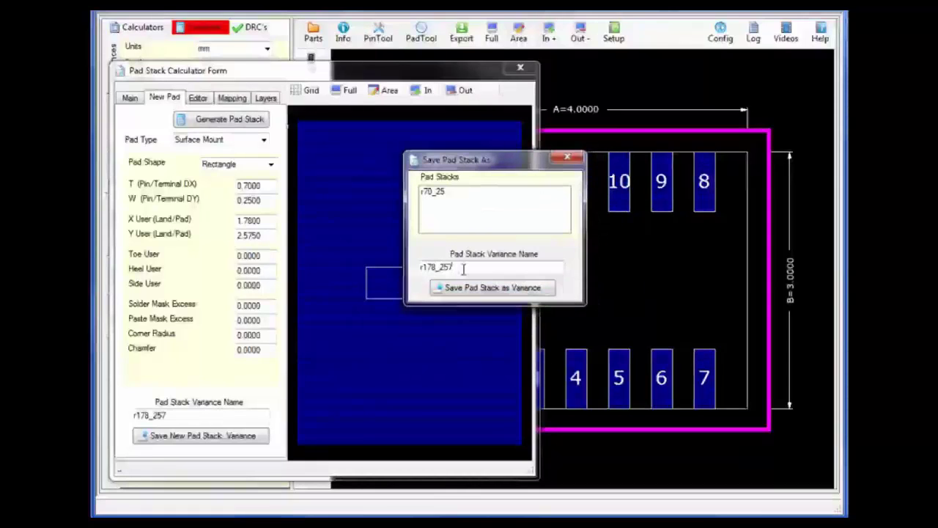
pyautogui.write('_')
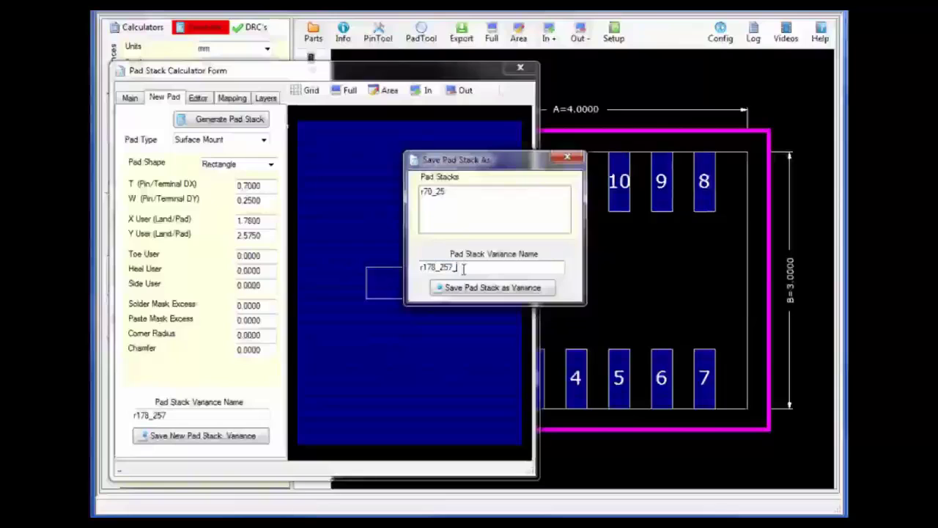
pyautogui.write('v1')
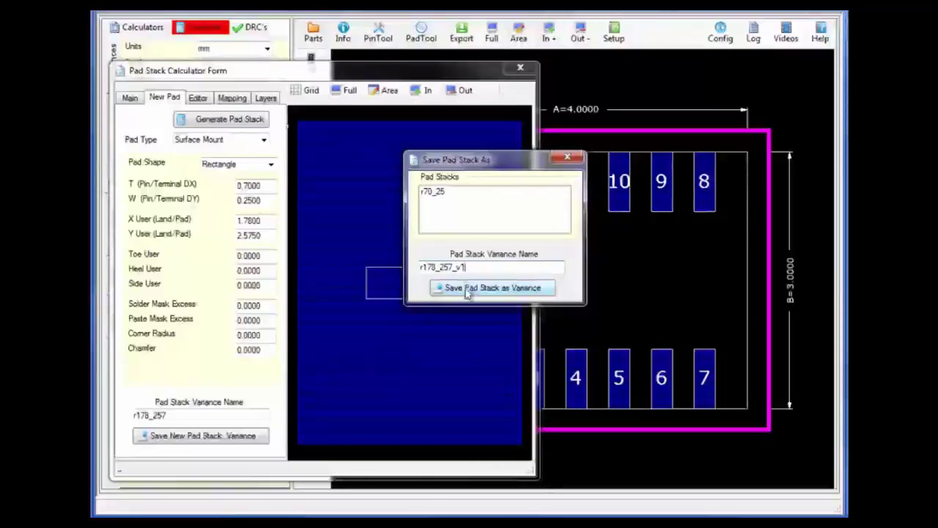
pyautogui.click(465, 288)
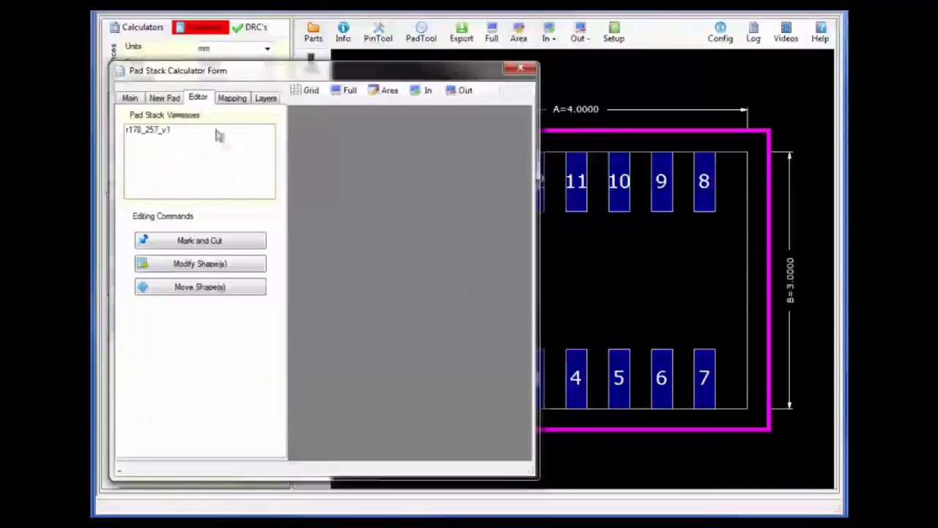
# Load variance r178_257_v1 for editing, start Mark and Cut, and select the pad shape to anchor at its lower-right corner.
pyautogui.click(160, 132)
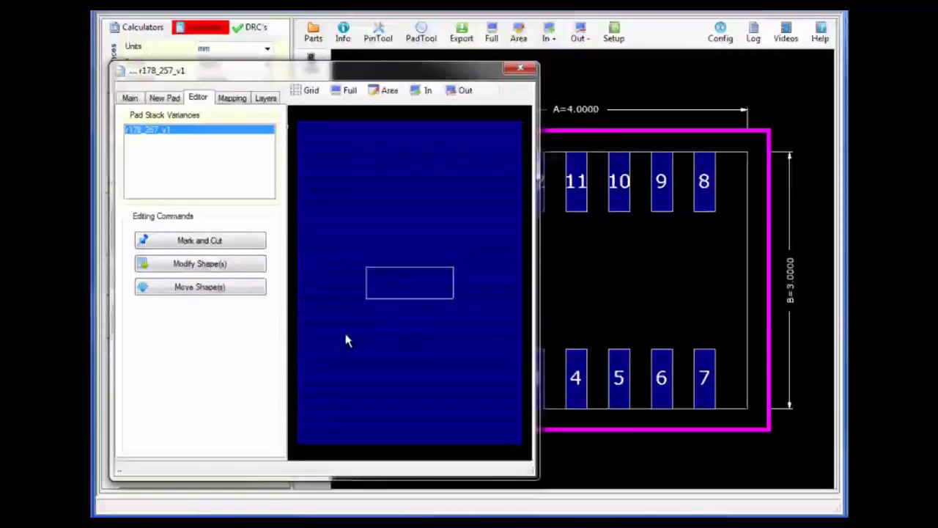
pyautogui.click(213, 243)
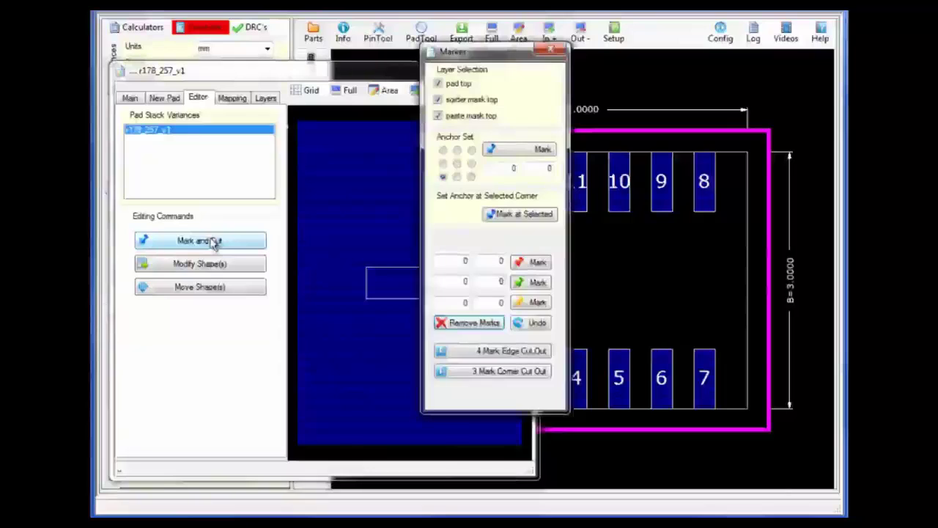
pyautogui.moveTo(479, 56)
pyautogui.mouseDown()
pyautogui.moveTo(683, 132)
pyautogui.moveTo(627, 98)
pyautogui.moveTo(611, 103)
pyautogui.mouseUp()
pyautogui.click(457, 376)
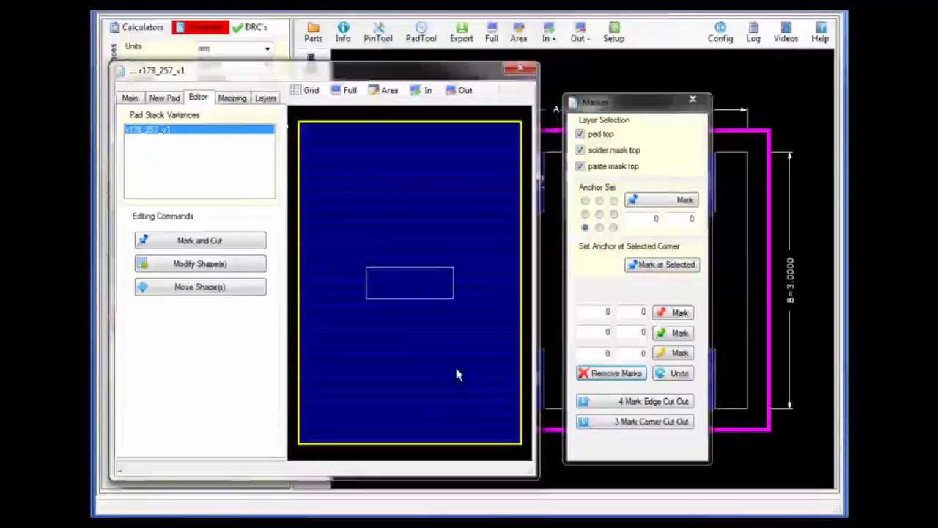
# Show the top and bottom solder mask and paste mask layers of the pad stack.
pyautogui.click(265, 98)
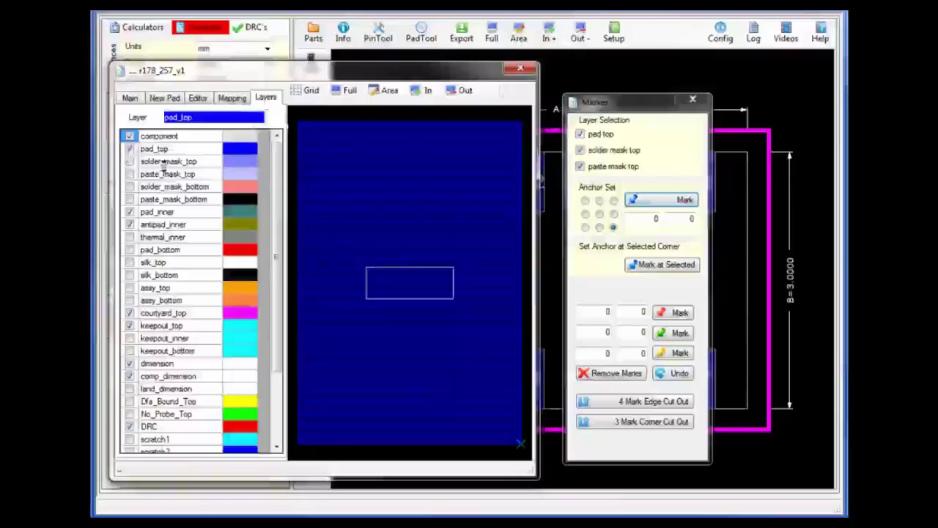
pyautogui.click(129, 161)
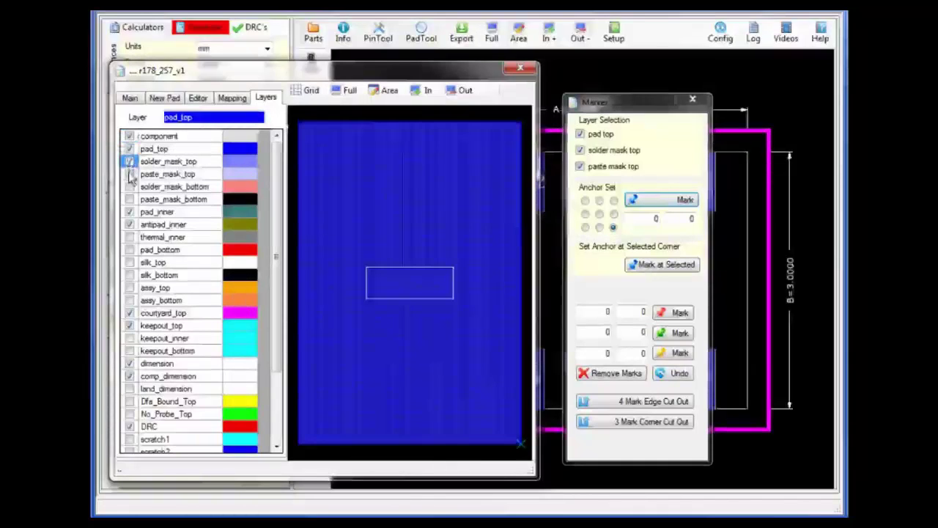
pyautogui.click(129, 174)
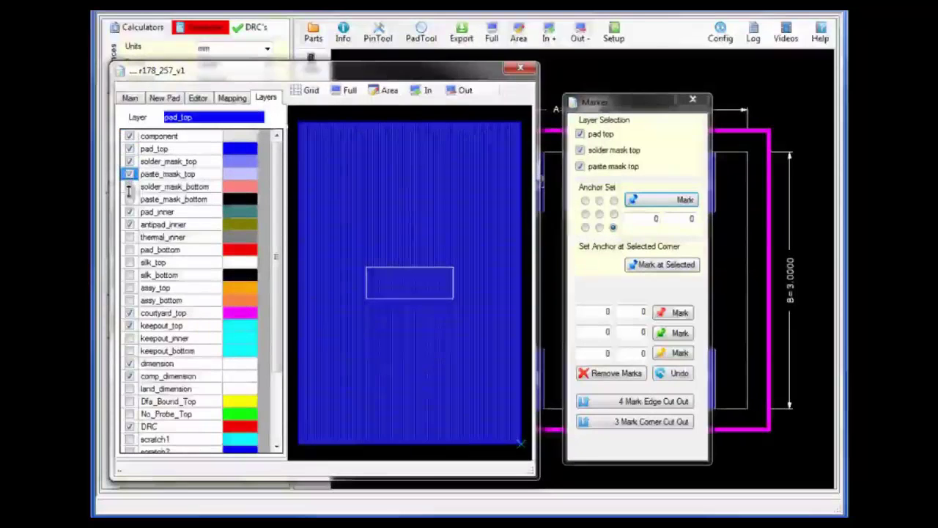
pyautogui.click(129, 187)
pyautogui.click(129, 200)
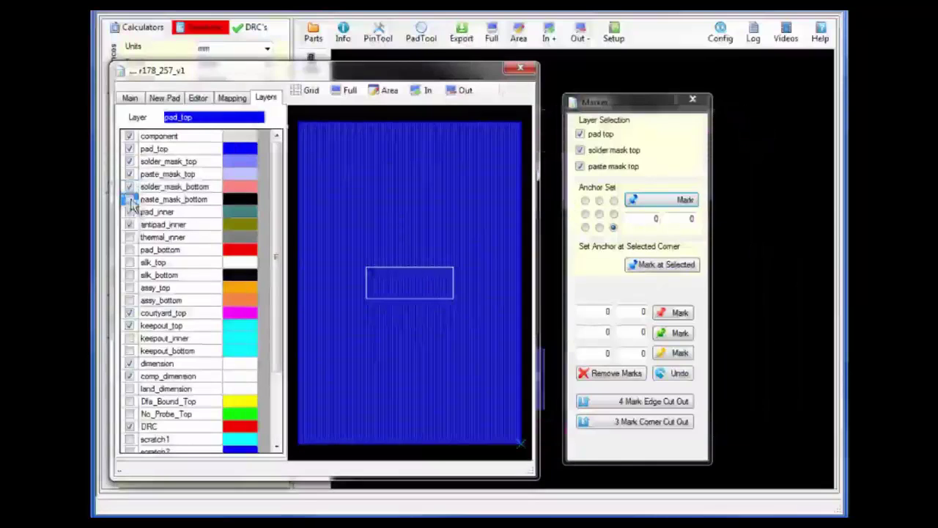
pyautogui.click(130, 225)
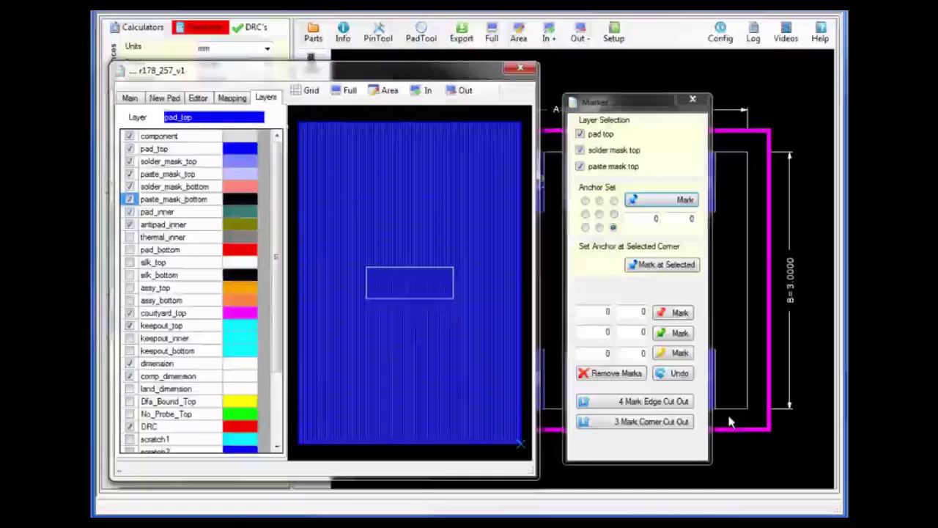
# Consult the Snipping Tool drawing for the narrow leg's width and place the anchor mark offset -0.250 in X from the pad's lower-right corner.
pyautogui.hotkey('alt', 'Tab')
pyautogui.moveTo(465, 366)
pyautogui.mouseDown()
pyautogui.moveTo(412, 355)
pyautogui.moveTo(400, 370)
pyautogui.moveTo(477, 381)
pyautogui.mouseUp()
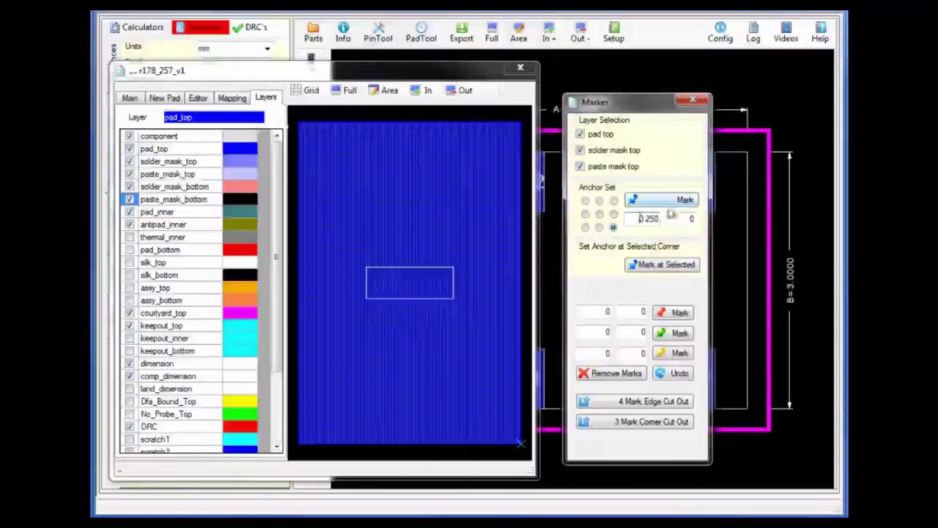
pyautogui.write('-')
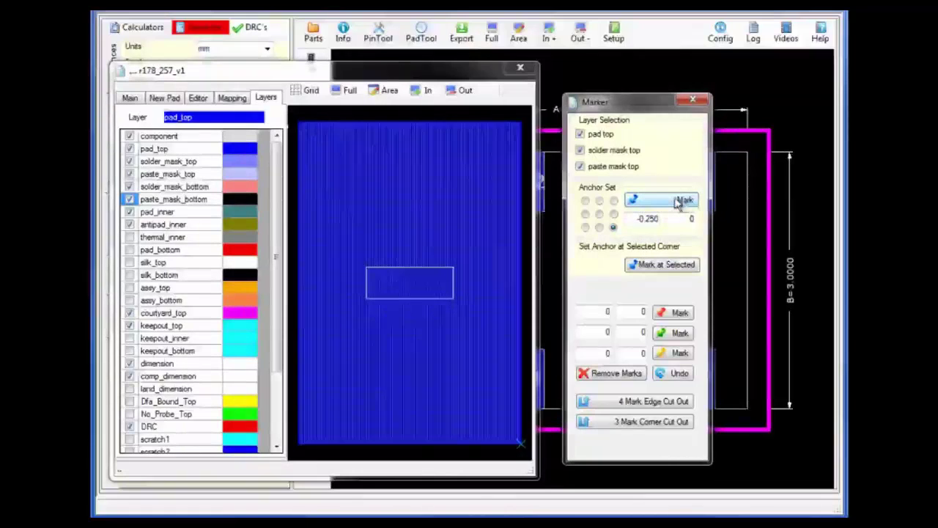
pyautogui.click(473, 223)
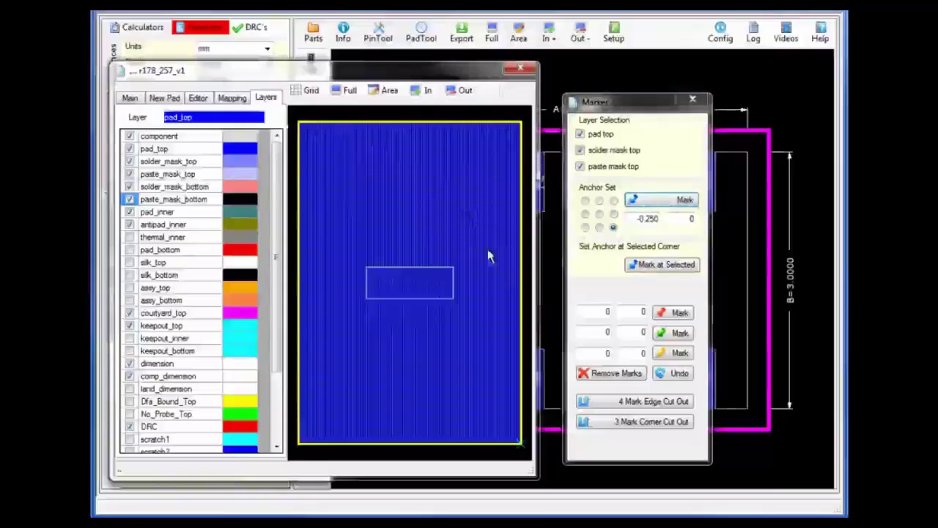
pyautogui.click(646, 203)
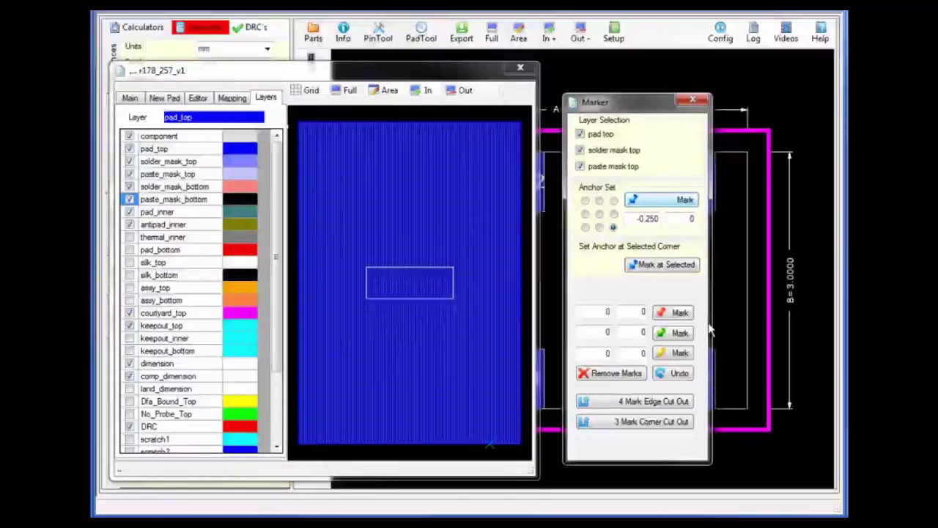
# Cut away the pad's lower-left area with a 3 Mark Corner Cut Out using offsets Y 0.9250 and X -1.530, and clear the marks.
pyautogui.write('0.925')
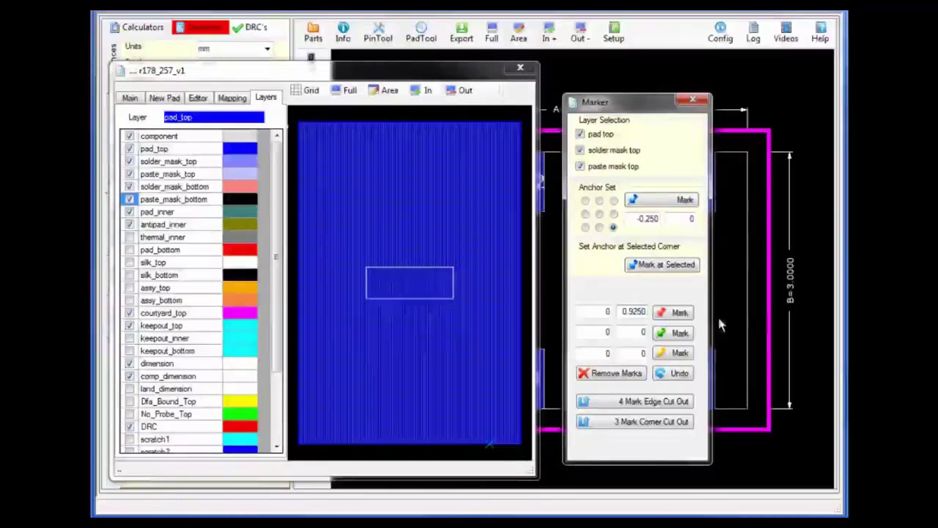
pyautogui.click(680, 314)
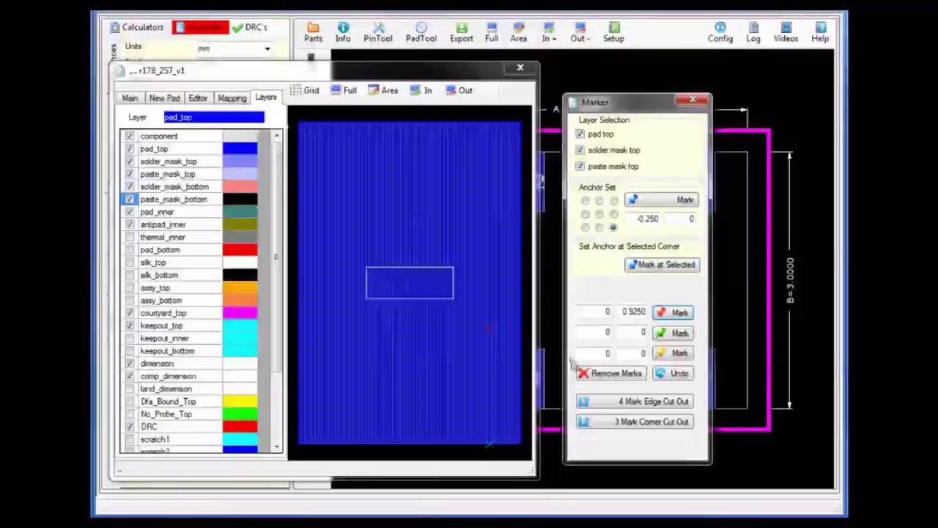
pyautogui.click(594, 333)
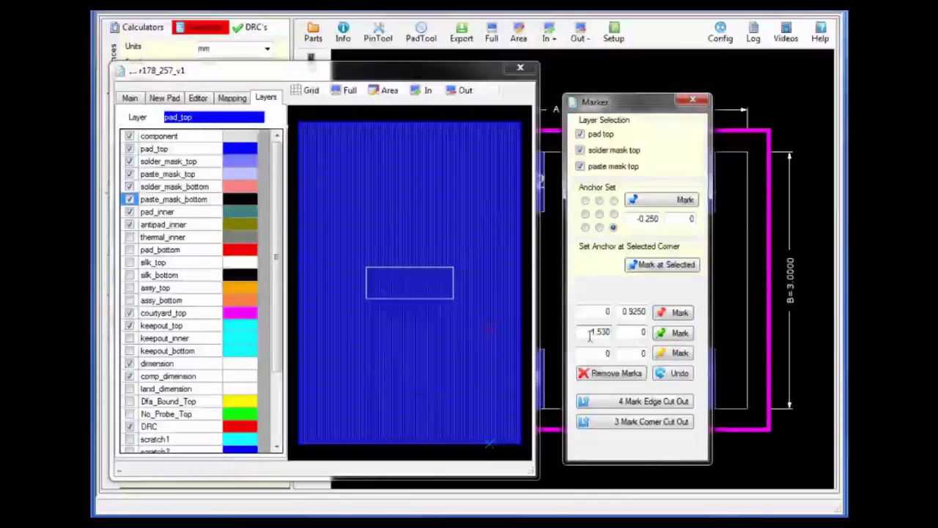
pyautogui.write('-')
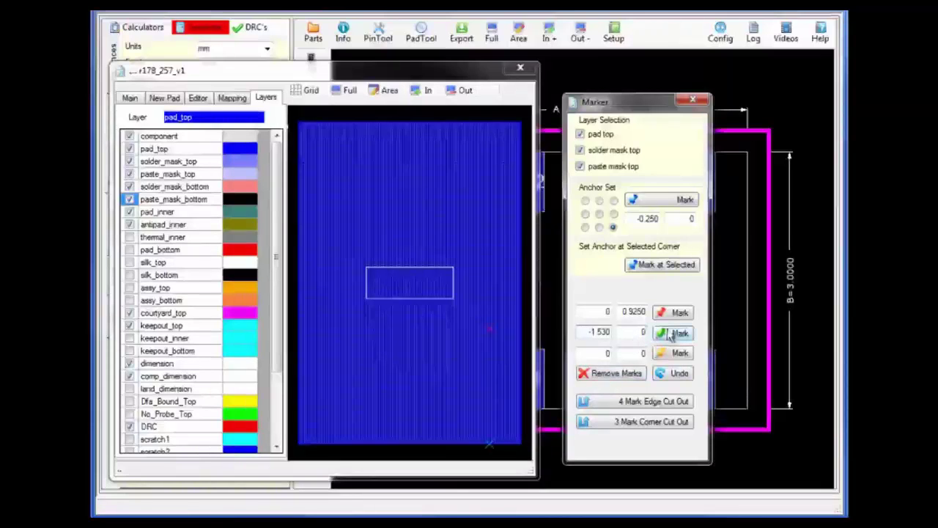
pyautogui.click(673, 334)
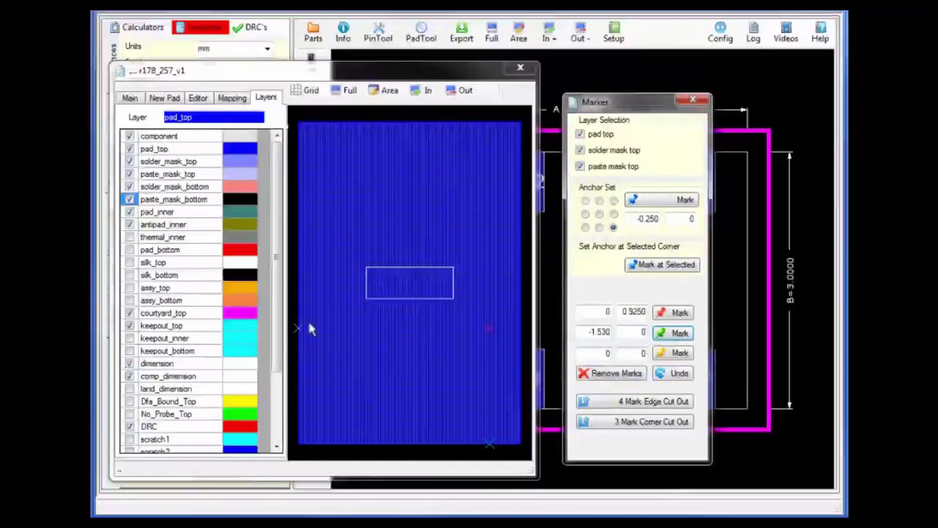
pyautogui.click(646, 429)
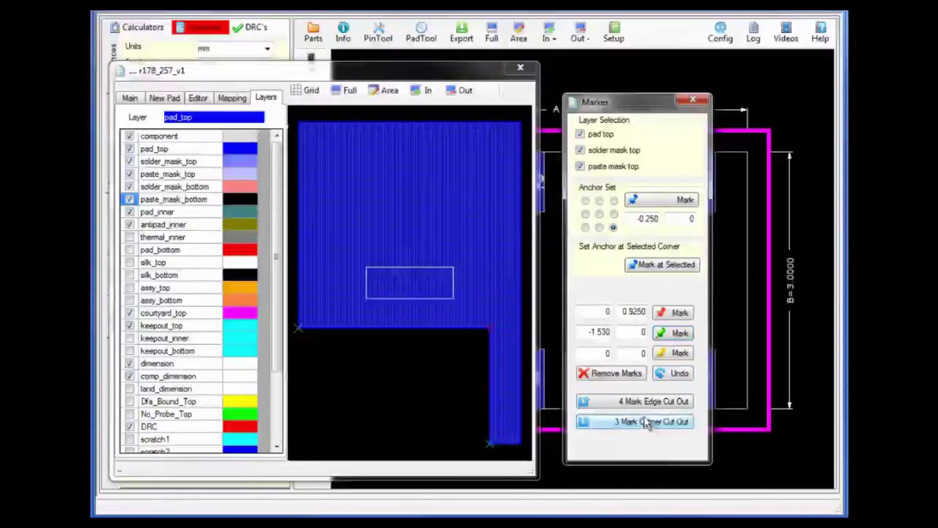
pyautogui.click(617, 373)
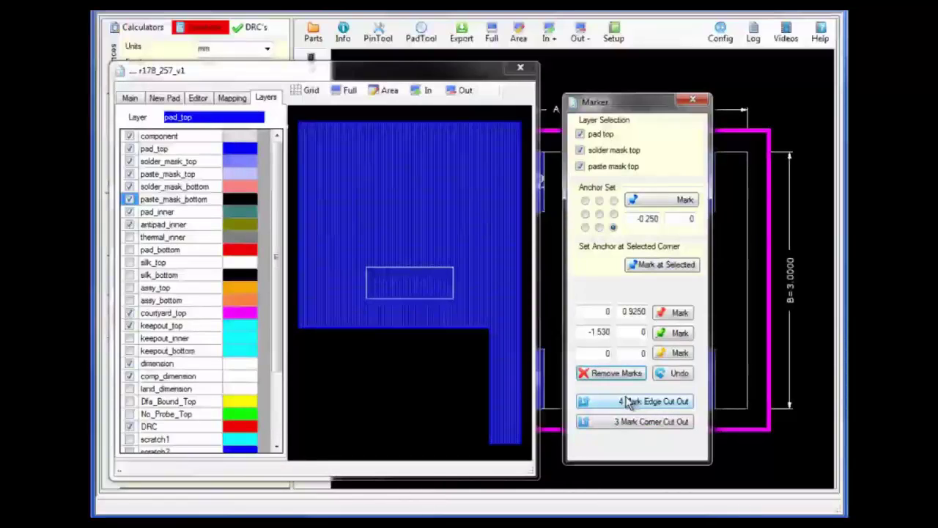
# Circle the large pad's upper-left, lower-left and upper-right corners in the Snipping Tool drawing and put the drawing away.
pyautogui.hotkey('alt', 'Tab')
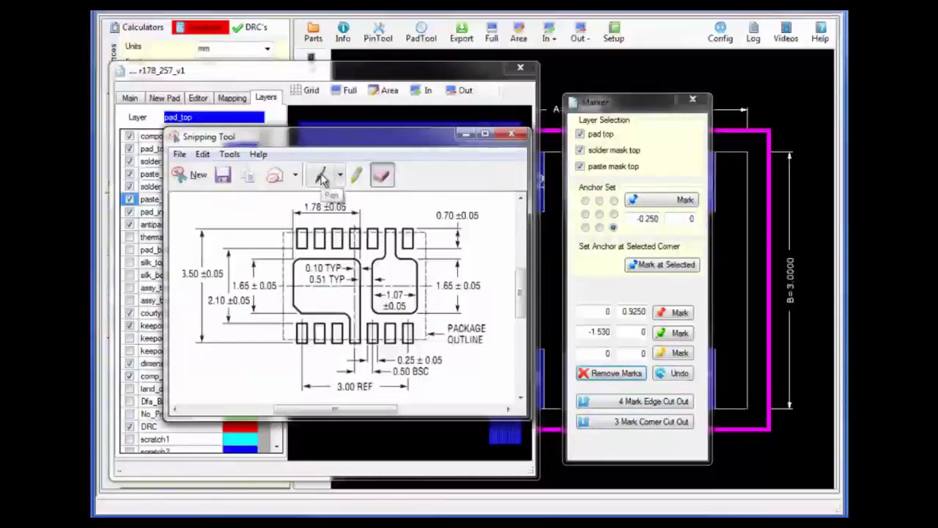
pyautogui.click(322, 181)
pyautogui.moveTo(329, 257)
pyautogui.mouseDown()
pyautogui.moveTo(300, 256)
pyautogui.moveTo(315, 282)
pyautogui.moveTo(331, 259)
pyautogui.mouseUp()
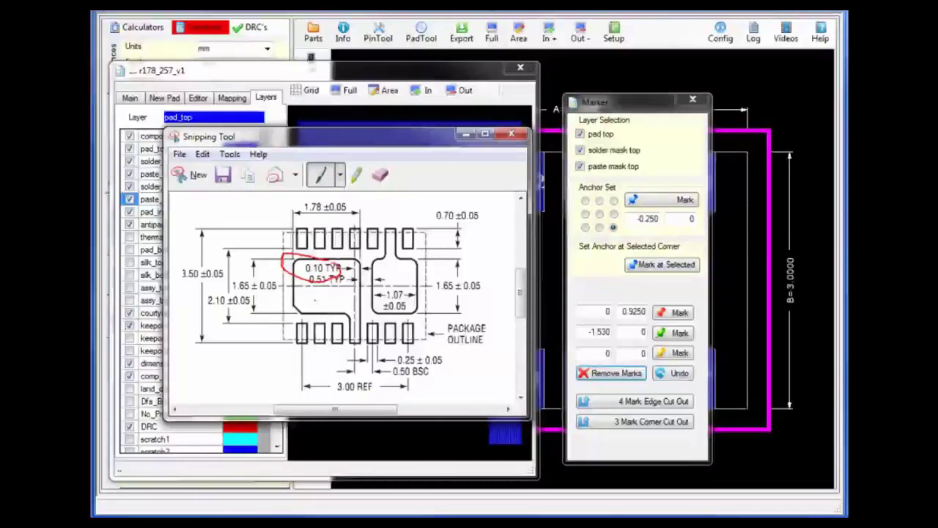
pyautogui.moveTo(315, 299)
pyautogui.mouseDown()
pyautogui.moveTo(282, 300)
pyautogui.moveTo(316, 319)
pyautogui.mouseUp()
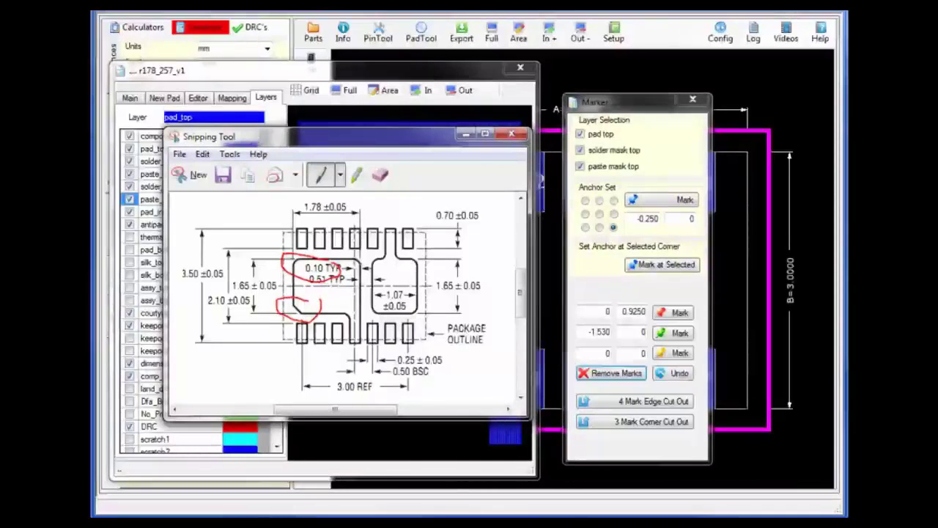
pyautogui.moveTo(357, 267); pyautogui.dragTo(366, 249)
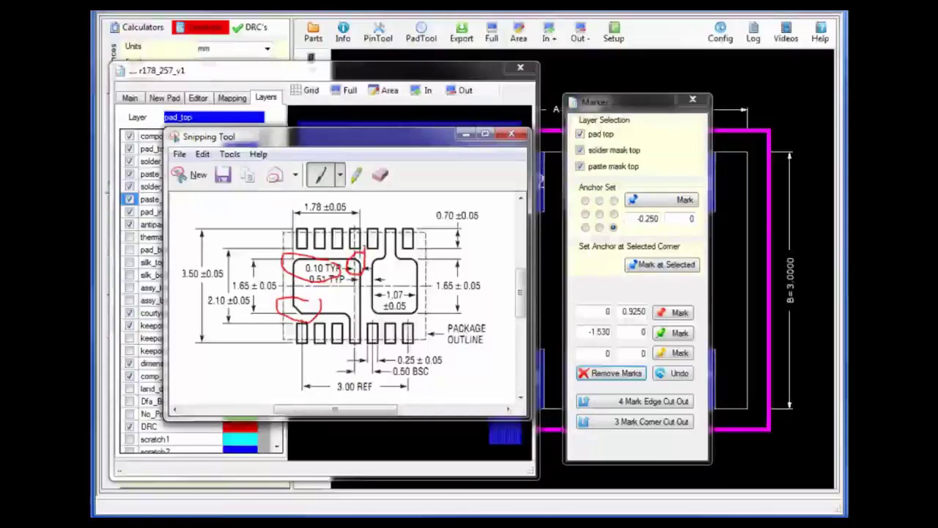
pyautogui.click(465, 135)
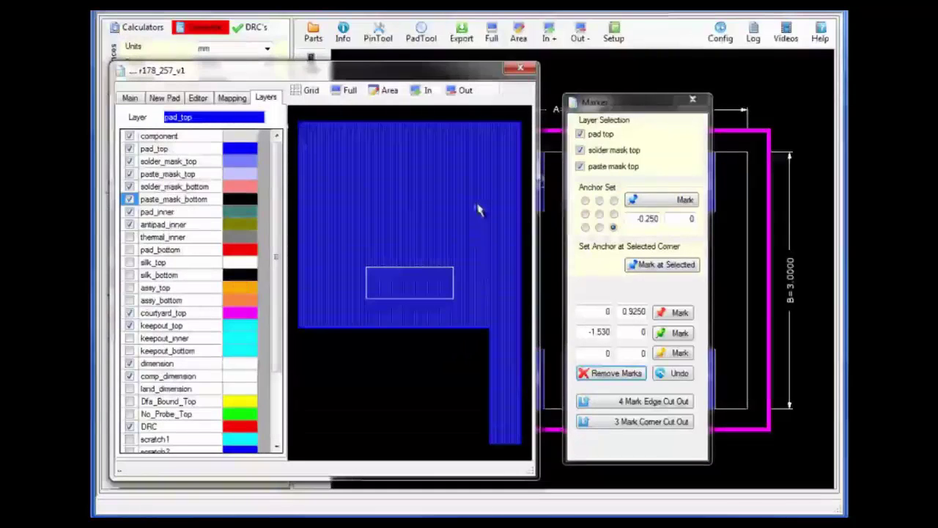
# Close the Marker dialog and chamfer the pad's outer lower-left corner with a 0.1 pull back using Modify Shape(s).
pyautogui.click(700, 101)
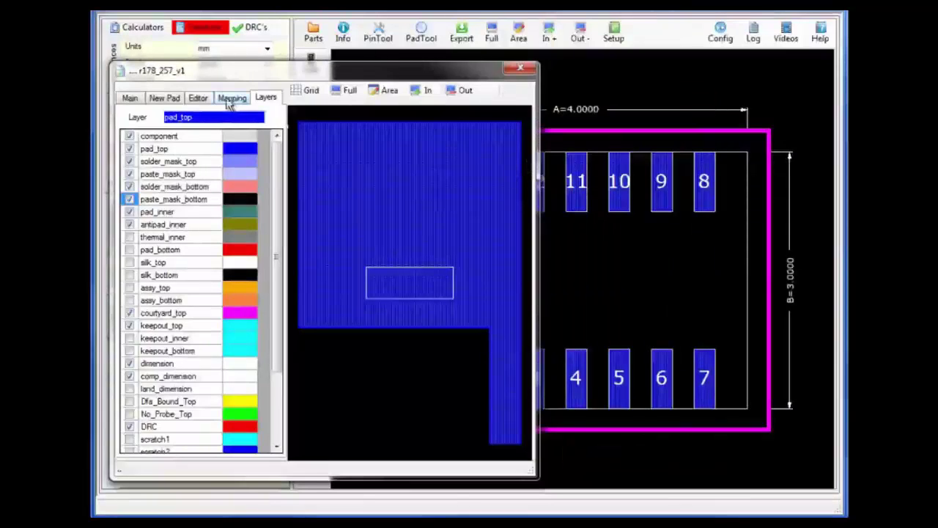
pyautogui.click(200, 100)
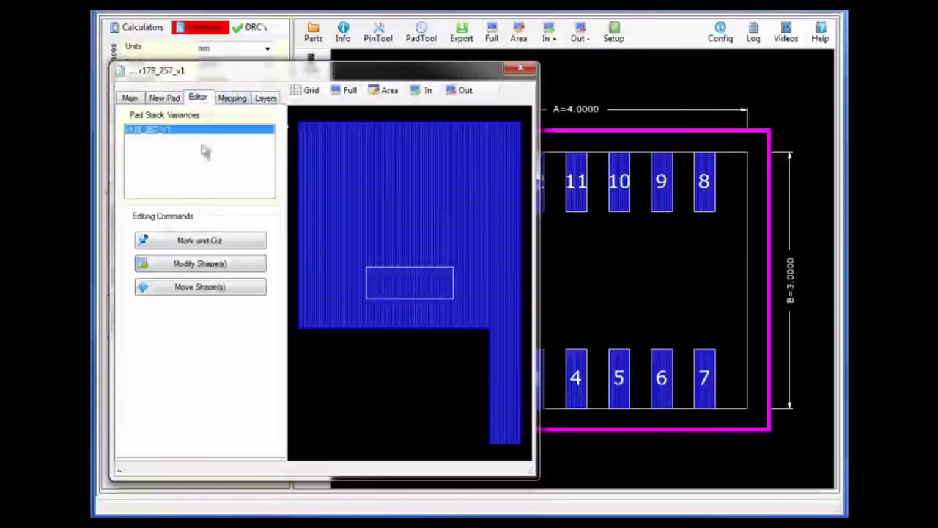
pyautogui.click(199, 265)
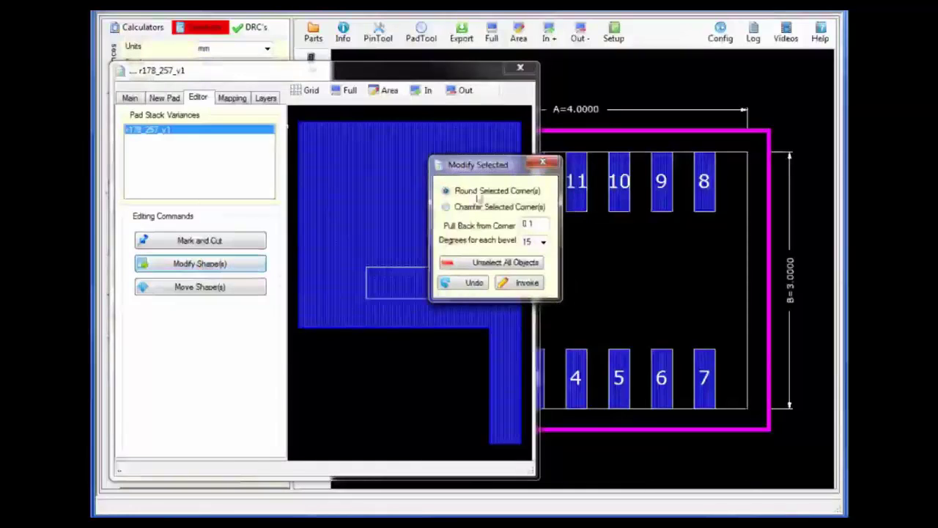
pyautogui.moveTo(482, 169); pyautogui.dragTo(657, 187)
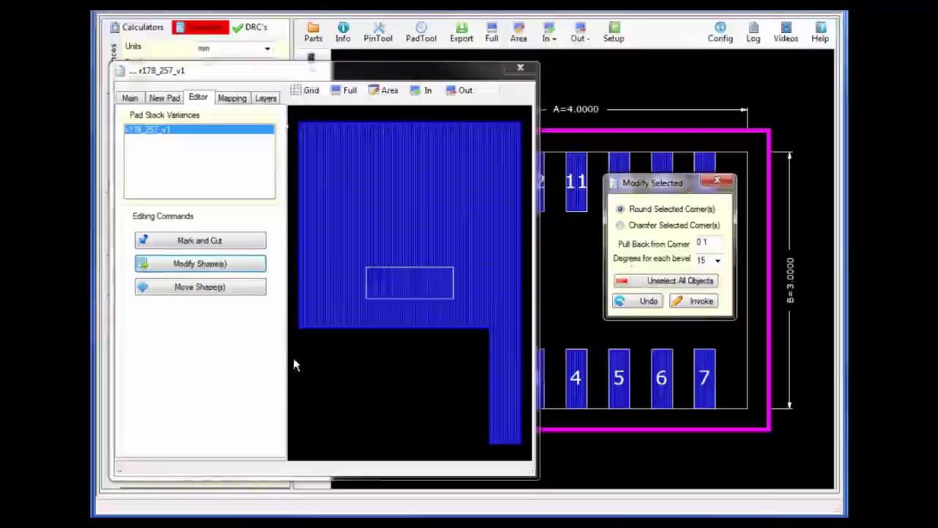
pyautogui.moveTo(293, 312); pyautogui.dragTo(316, 336)
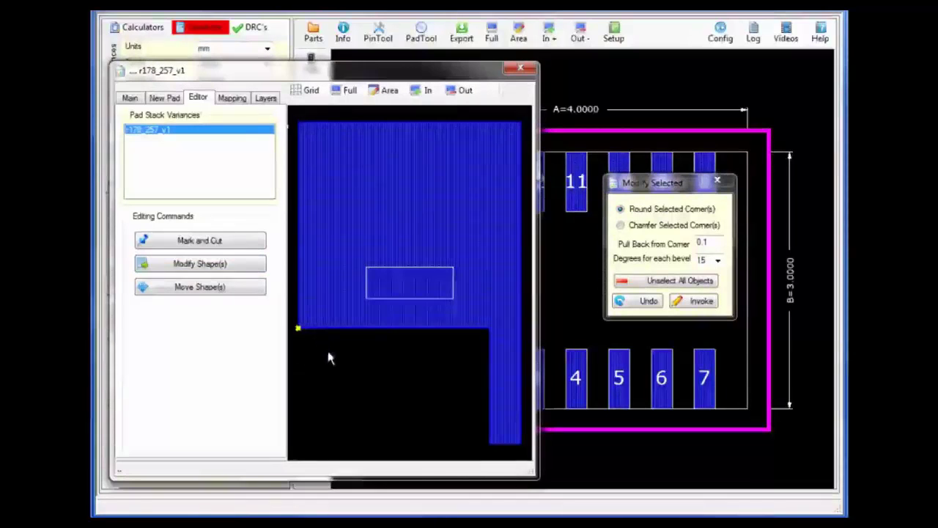
pyautogui.click(620, 225)
pyautogui.click(710, 244)
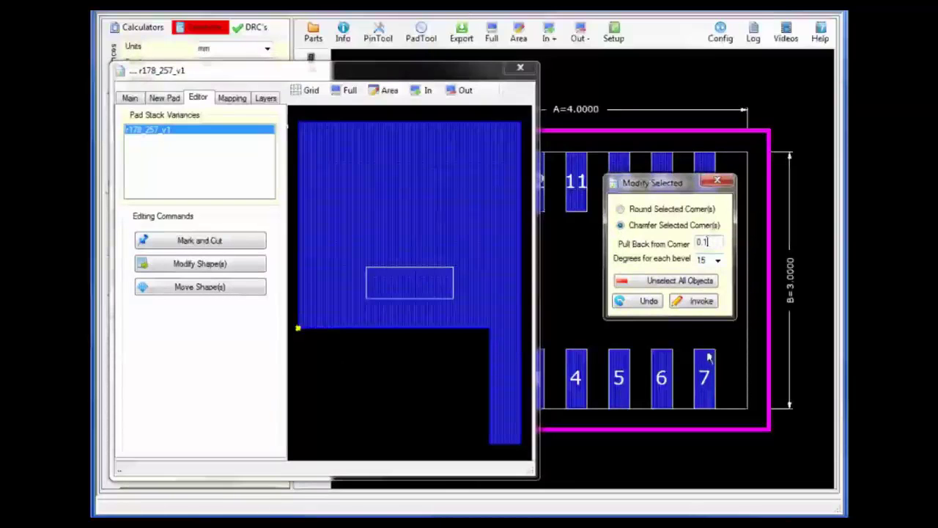
pyautogui.click(696, 302)
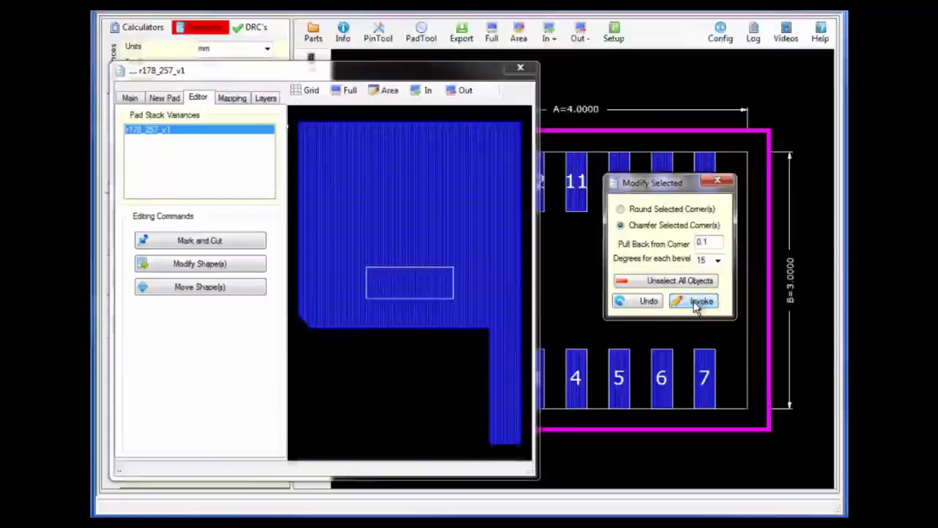
# Round the pad's two upper corners and the inner cut-out corner with a 0.1 pull back and 15-degree bevels, and close the modify dialog.
pyautogui.click(299, 123)
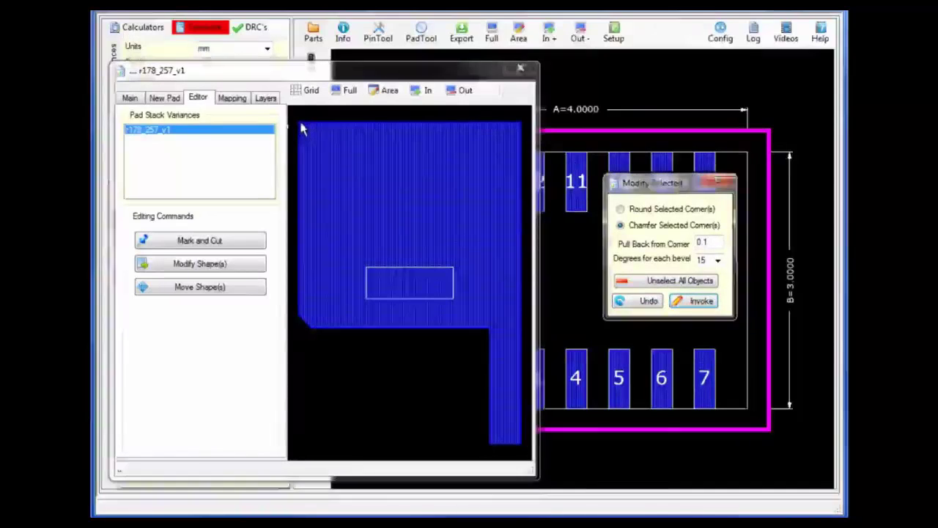
pyautogui.click(520, 123)
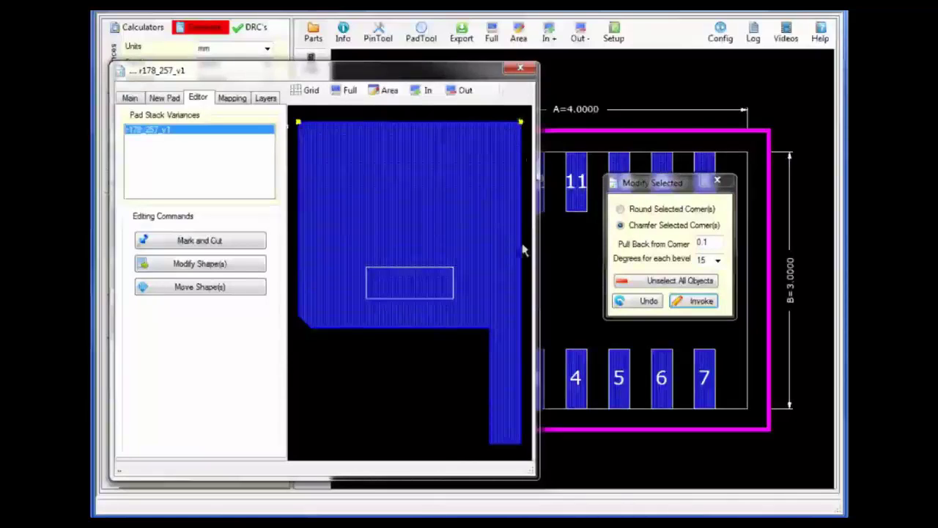
pyautogui.click(488, 328)
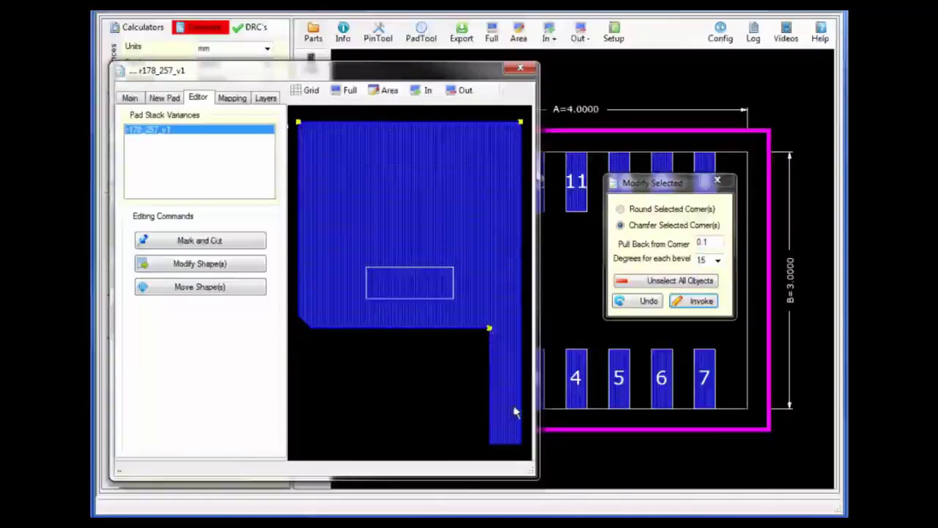
pyautogui.click(620, 209)
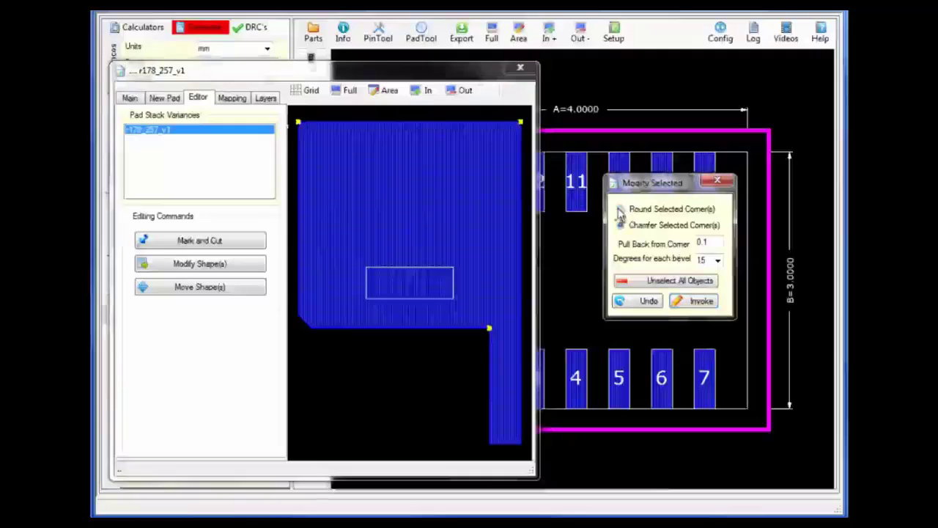
pyautogui.click(709, 303)
pyautogui.click(709, 304)
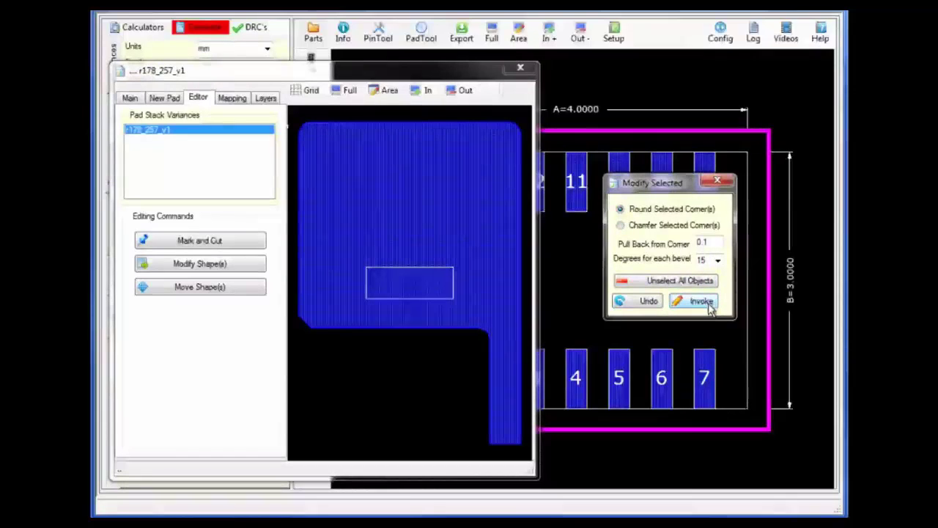
pyautogui.click(717, 181)
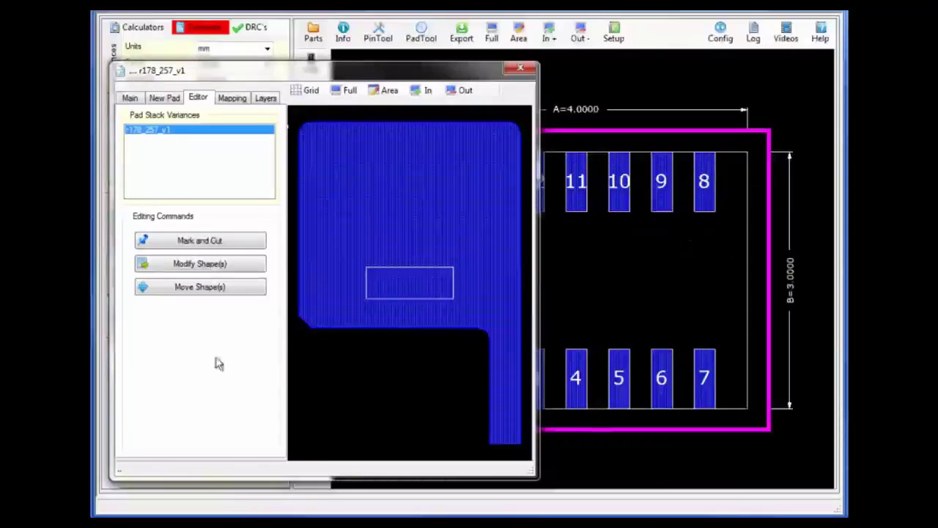
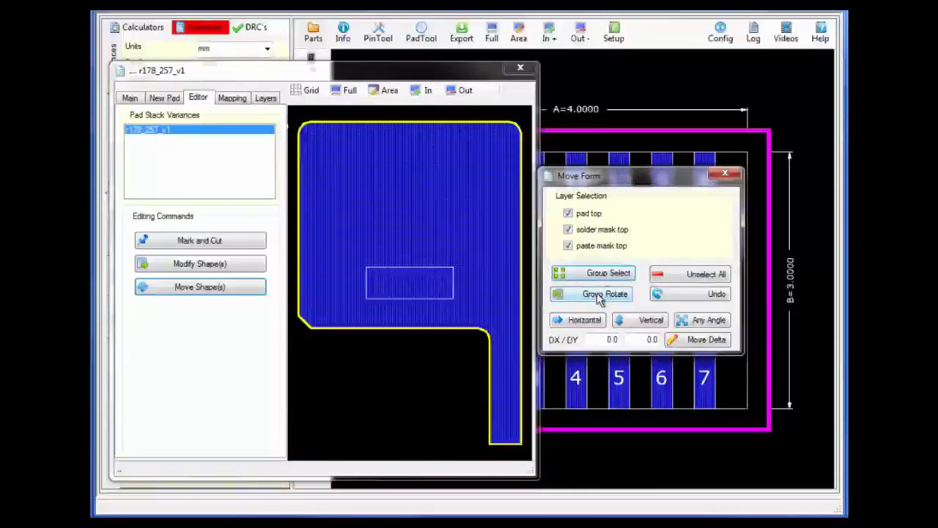
# Rotate the shaped pad with three group rotations so its narrow leg extends to the left along the lower edge.
pyautogui.click(600, 296)
pyautogui.click(598, 296)
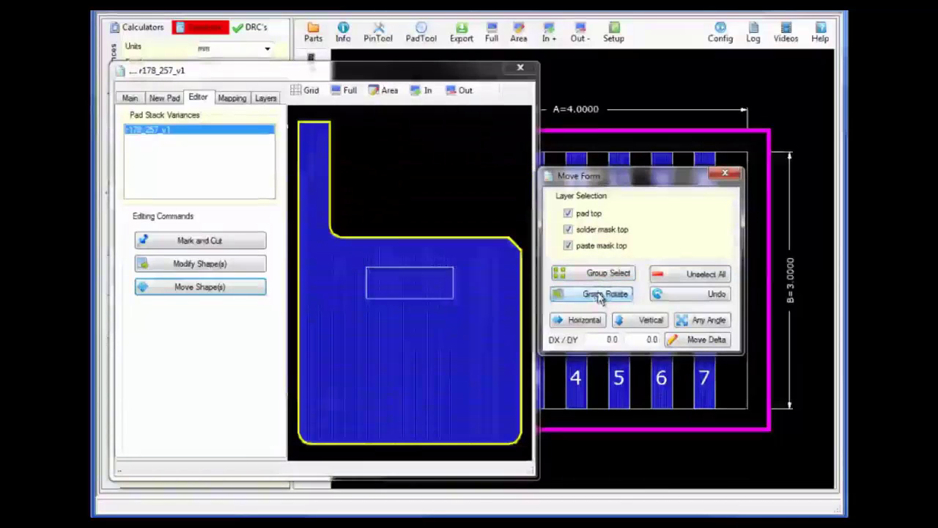
pyautogui.click(592, 297)
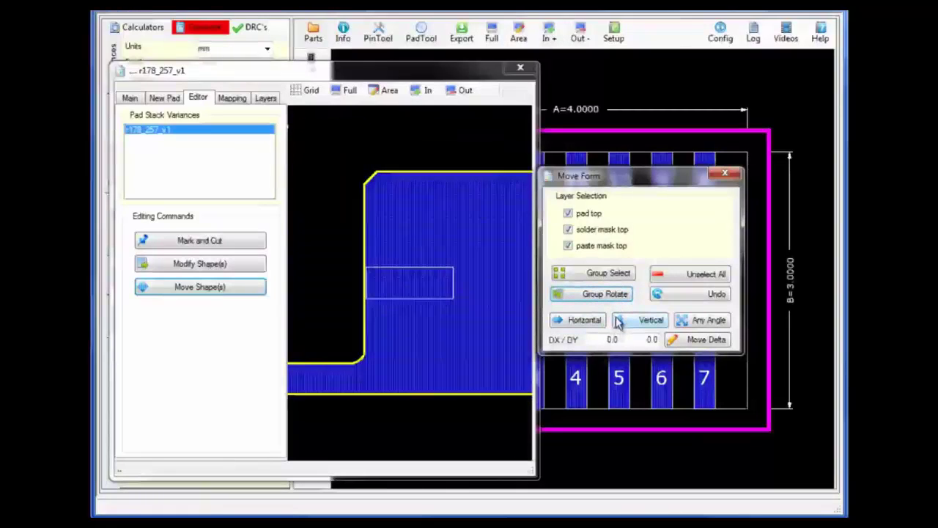
# Move the pad at any angle so the leg's lower-left corner lies near the matching corner of the small reference rectangle.
pyautogui.click(699, 323)
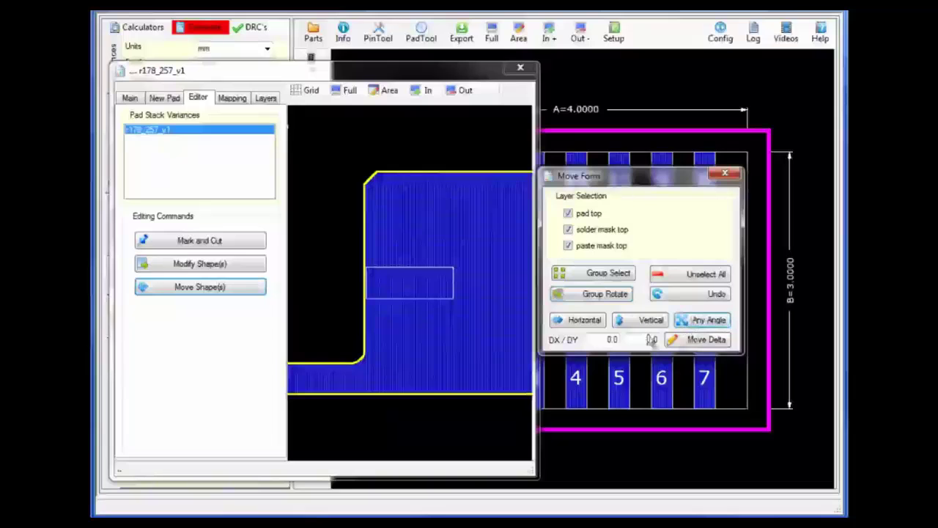
pyautogui.moveTo(312, 365); pyautogui.dragTo(379, 281)
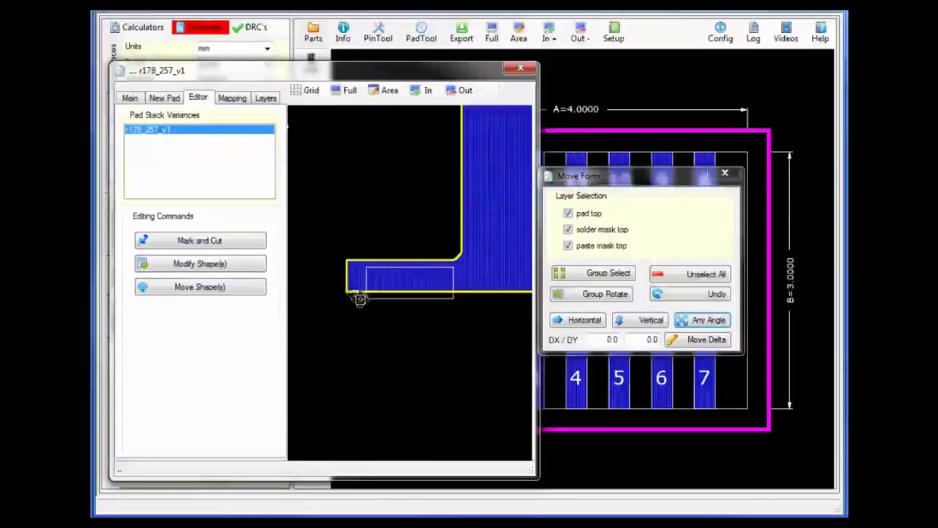
pyautogui.moveTo(363, 301); pyautogui.dragTo(376, 310)
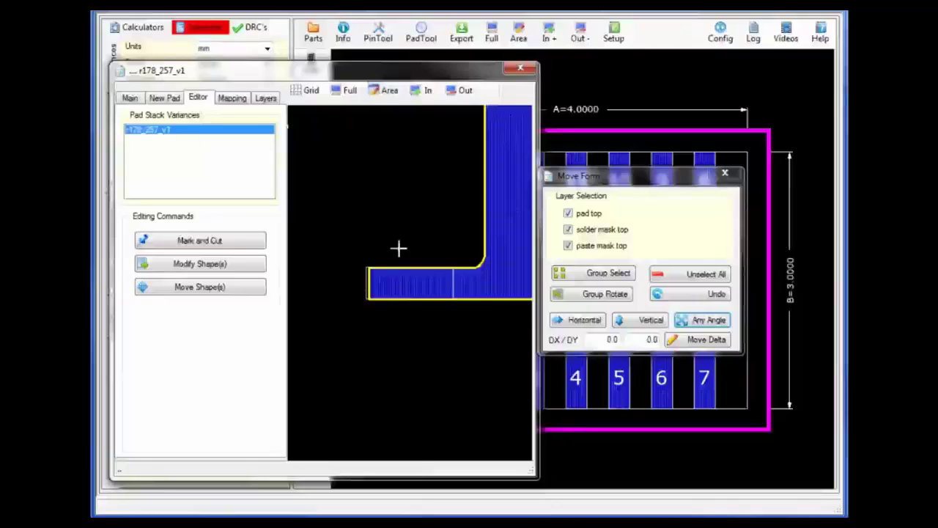
pyautogui.moveTo(398, 248); pyautogui.dragTo(343, 329)
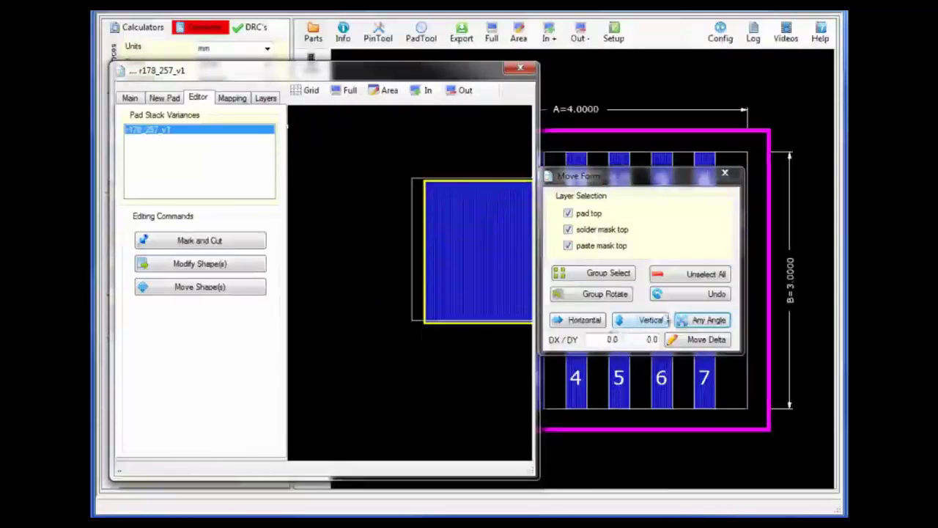
pyautogui.click(698, 319)
pyautogui.click(424, 323)
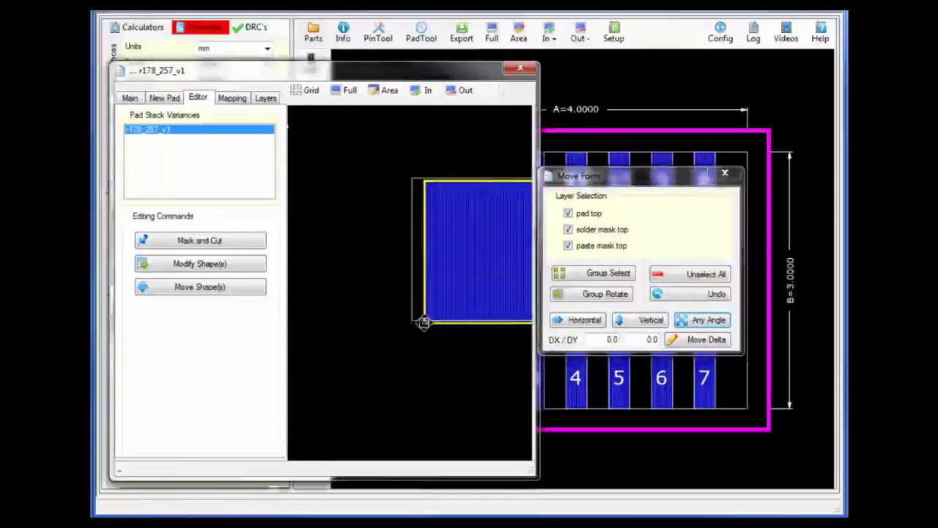
pyautogui.click(412, 320)
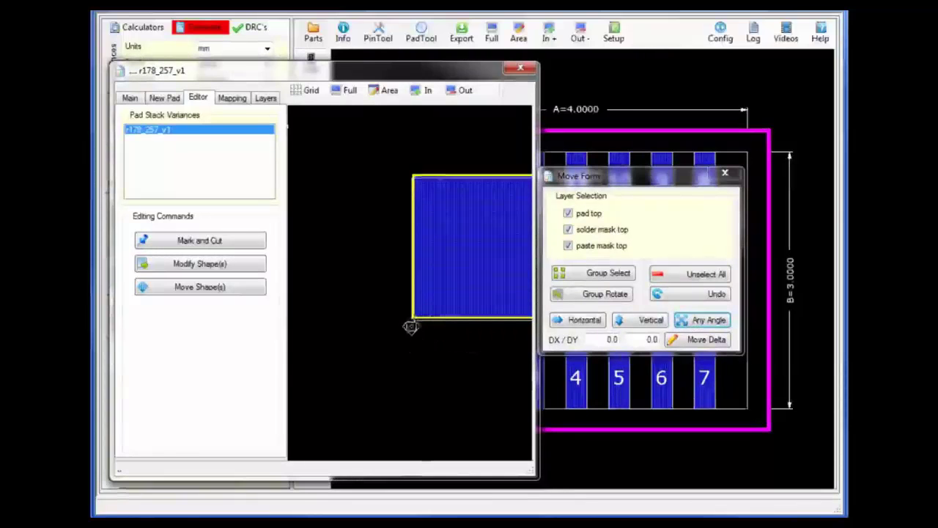
# Set the snap in the pad editor's grid settings to 0.001.
pyautogui.scroll(3, 402, 330)
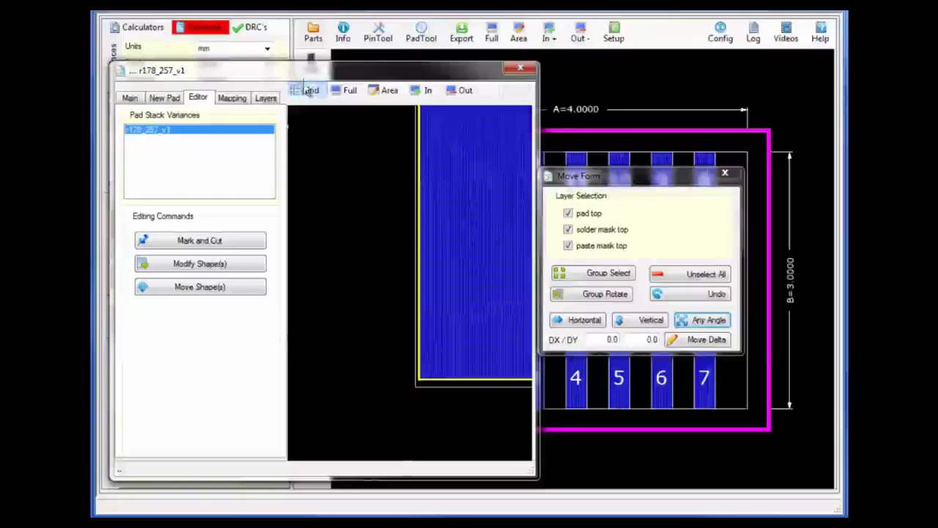
pyautogui.click(308, 91)
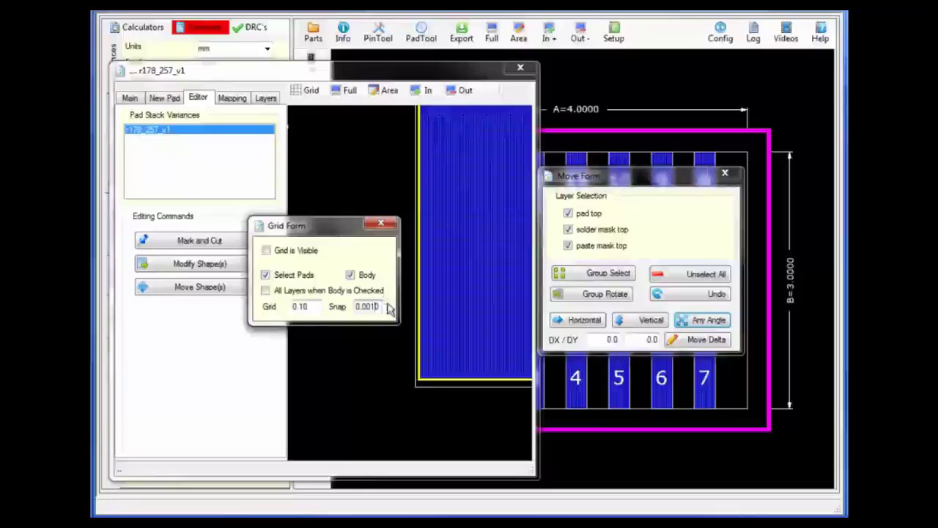
pyautogui.click(380, 223)
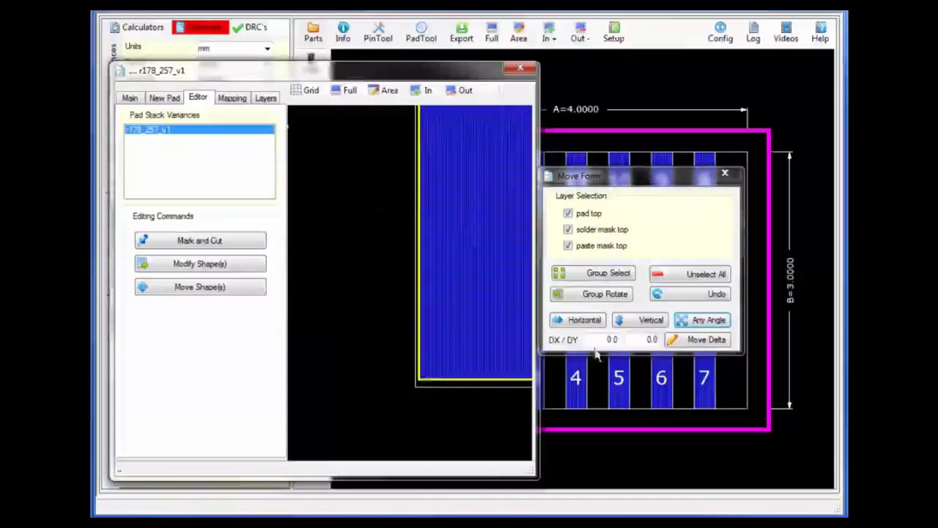
# Move the leg's lower-left corner exactly onto the reference rectangle's corner, deselect the pad and close the Move Form.
pyautogui.click(696, 320)
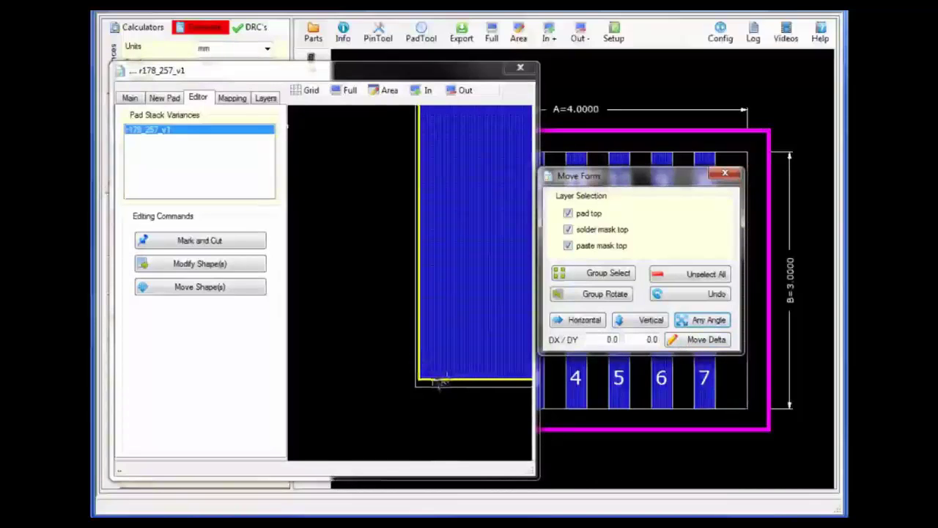
pyautogui.click(415, 385)
pyautogui.click(415, 385)
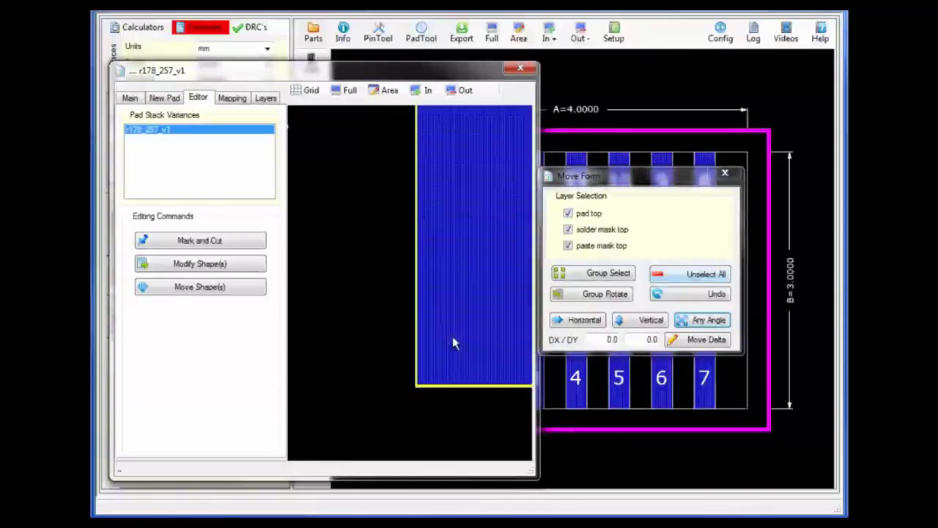
pyautogui.click(678, 274)
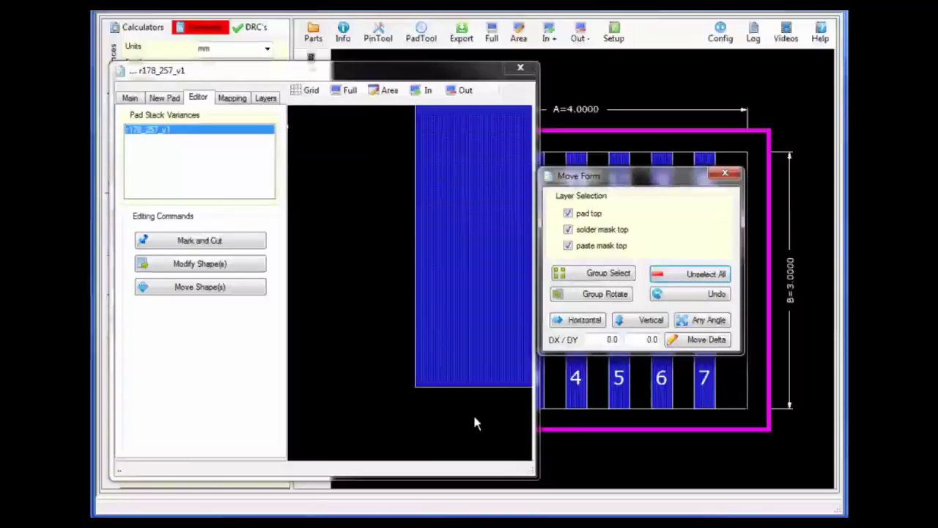
pyautogui.click(348, 91)
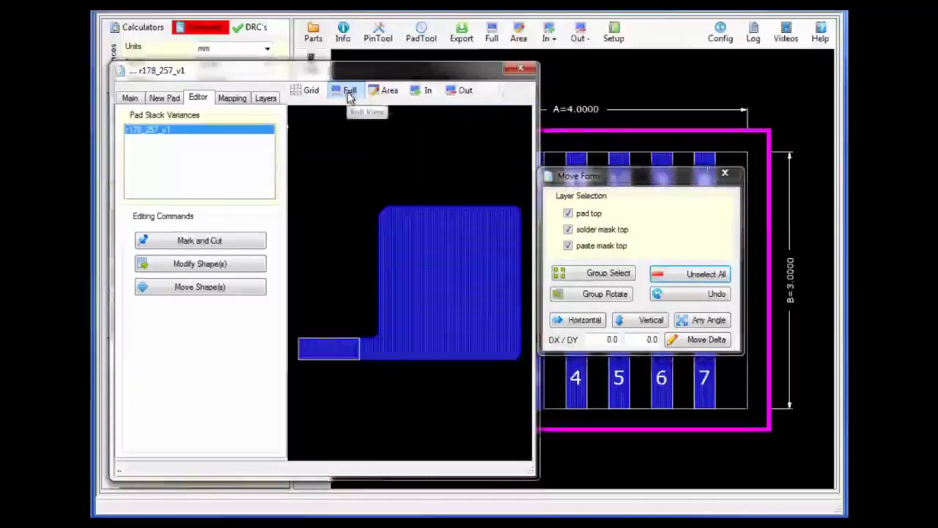
pyautogui.click(724, 173)
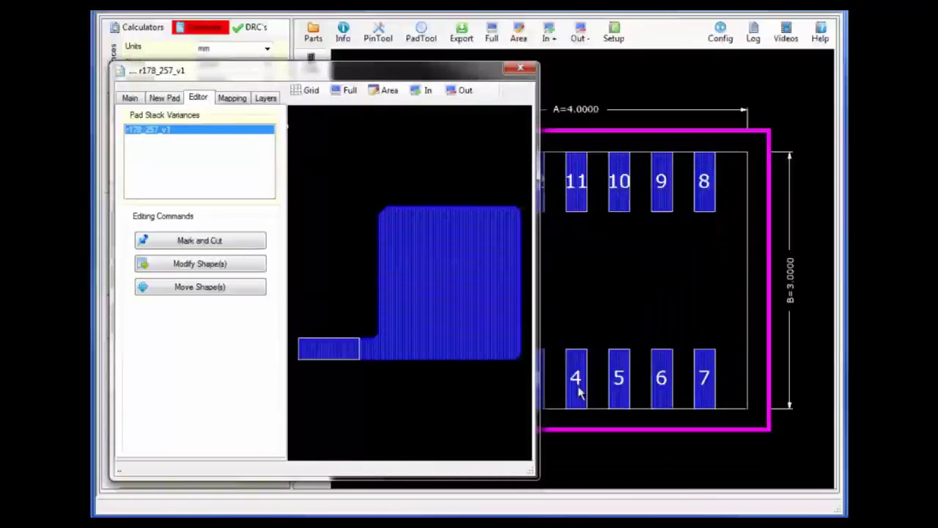
# Swap pin 4 in the layout for the pad stack variance r178_257_v1 and close the pad stack window.
pyautogui.click(232, 98)
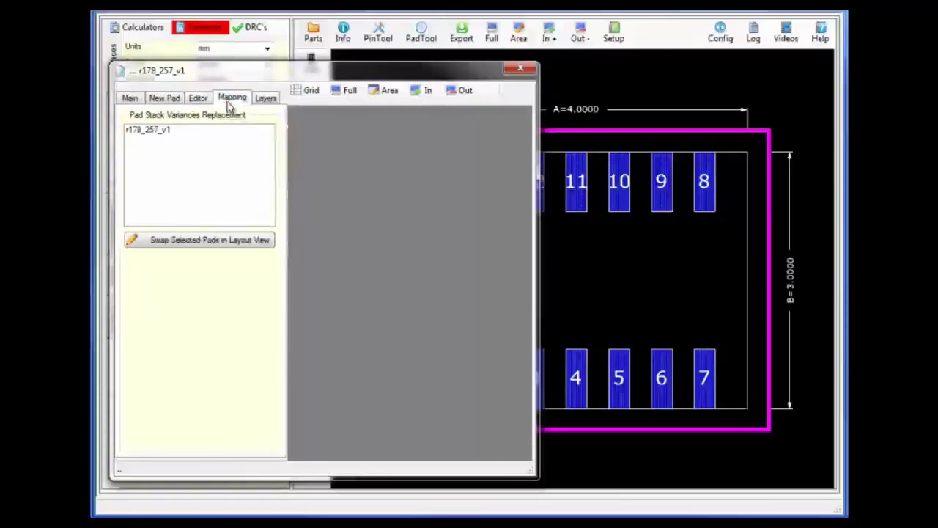
pyautogui.click(149, 130)
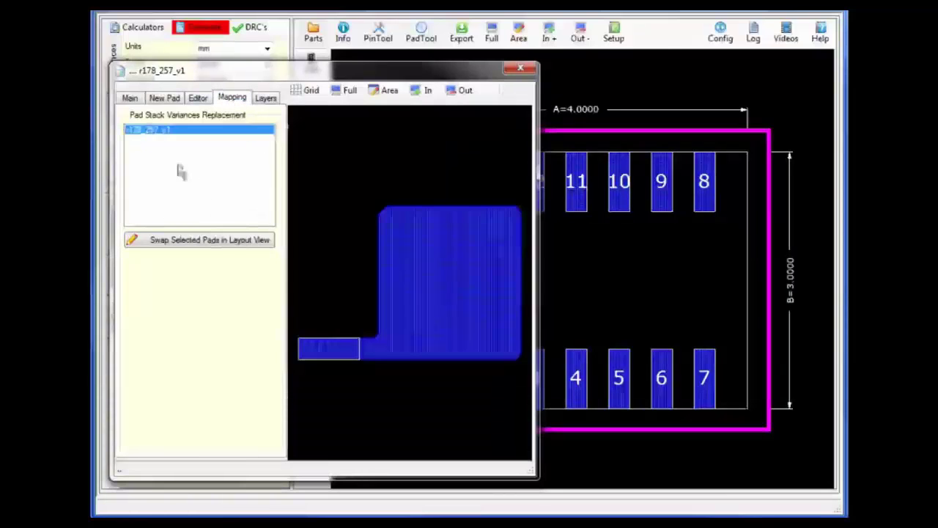
pyautogui.click(584, 403)
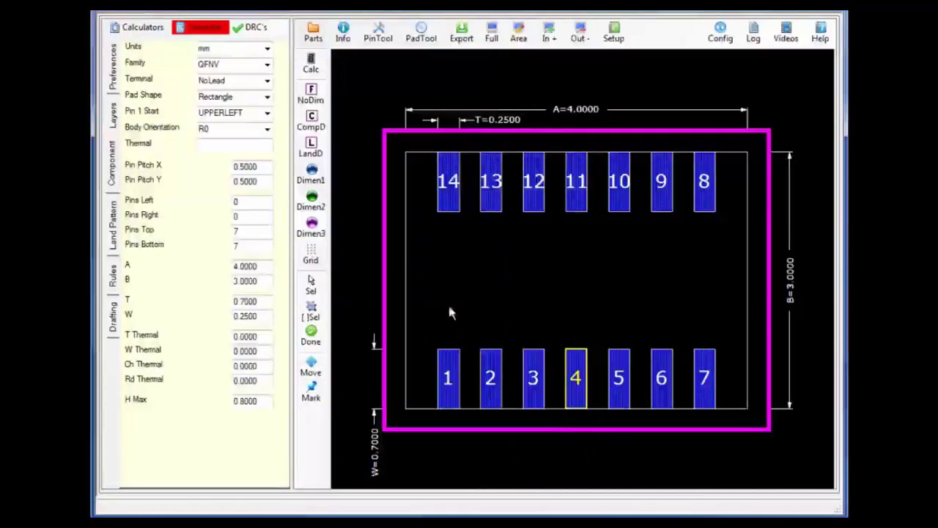
pyautogui.hotkey('alt', 'Tab')
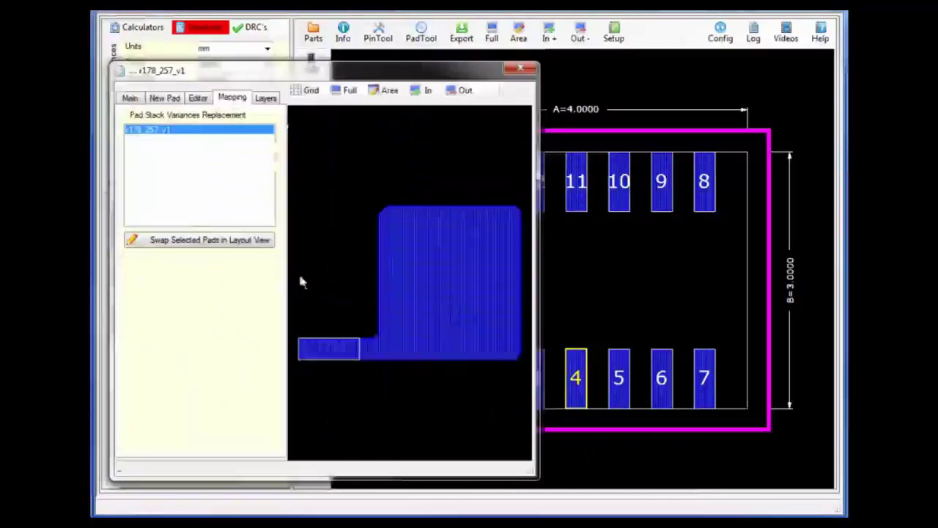
pyautogui.click(188, 241)
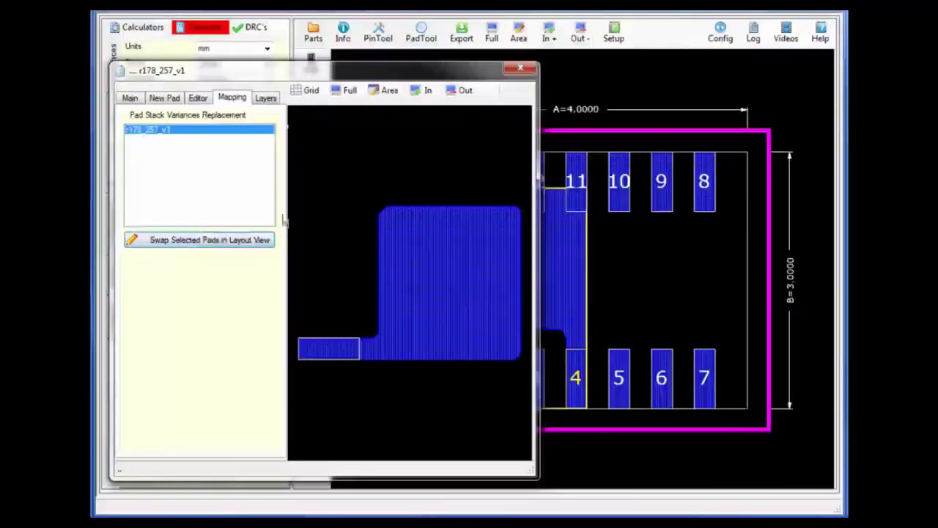
pyautogui.click(521, 69)
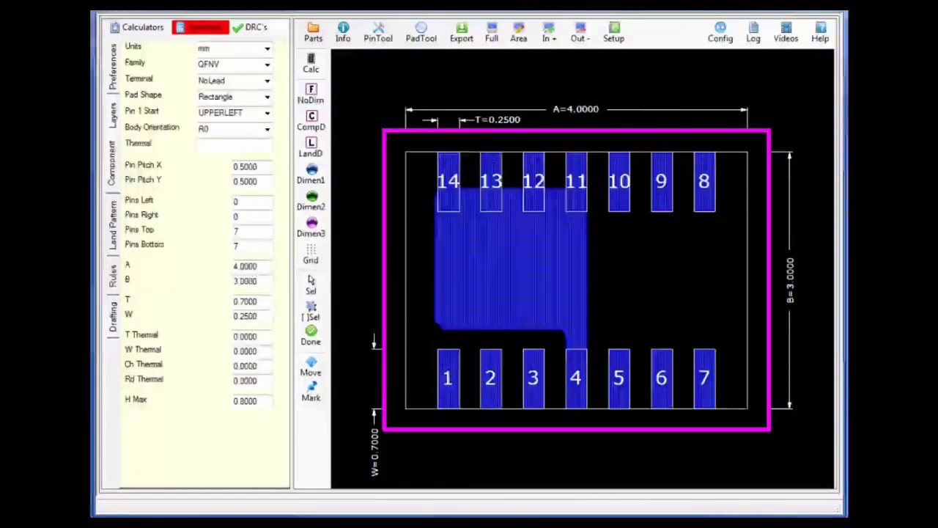
# Circle the 3.50 ±0.05 overall dimension in the Snipping Tool drawing and put the drawing away.
pyautogui.moveTo(228, 104)
pyautogui.mouseDown()
pyautogui.moveTo(444, 127)
pyautogui.moveTo(433, 130)
pyautogui.mouseUp()
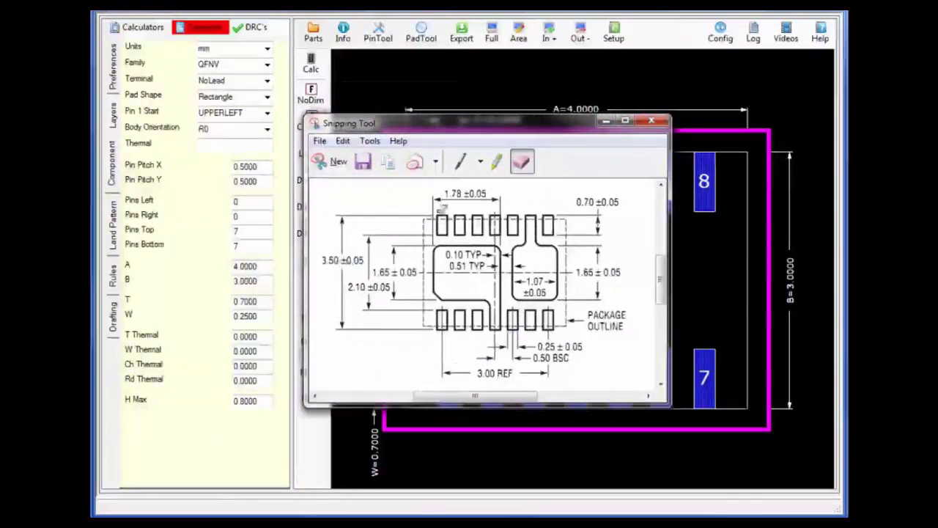
pyautogui.click(460, 161)
pyautogui.moveTo(369, 240)
pyautogui.mouseDown()
pyautogui.moveTo(311, 249)
pyautogui.moveTo(350, 280)
pyautogui.moveTo(364, 236)
pyautogui.mouseUp()
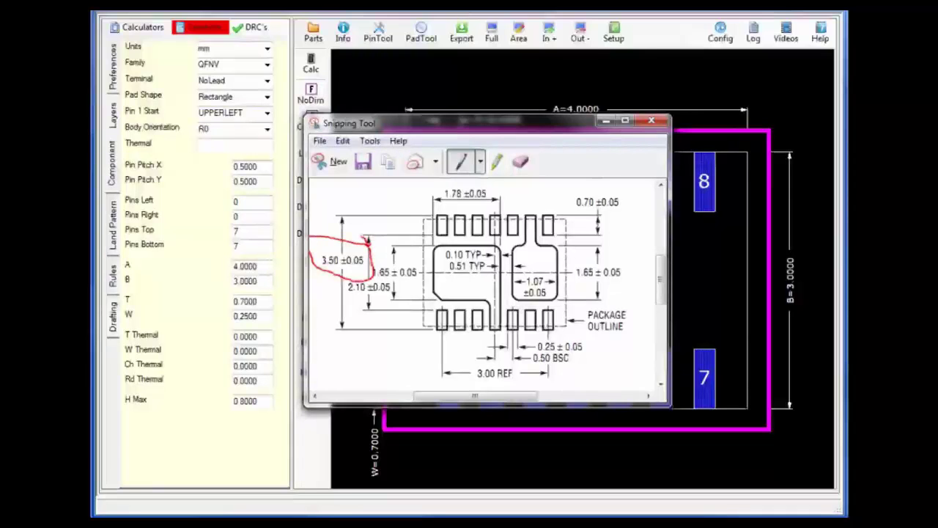
pyautogui.click(606, 119)
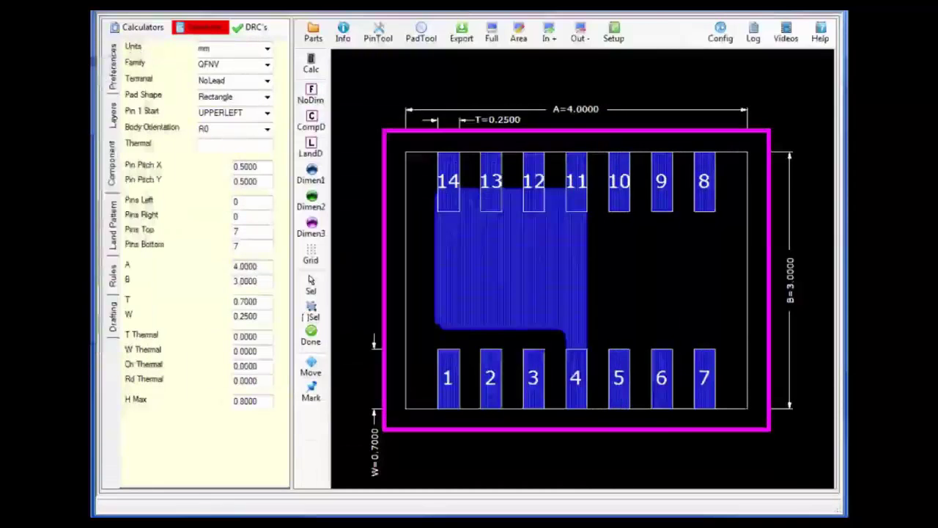
# Set component dimension B to 3.5 mm and keep the pad stack replacements.
pyautogui.click(790, 282)
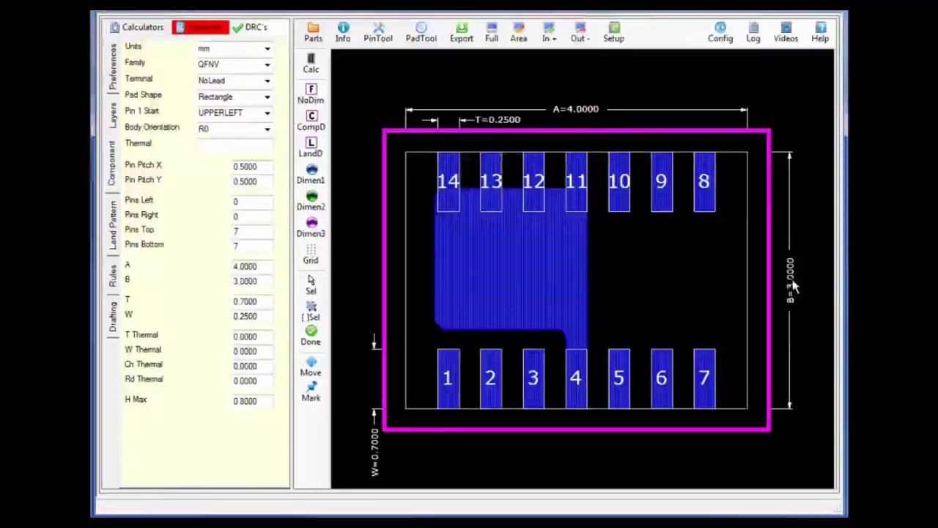
pyautogui.click(793, 282)
pyautogui.click(845, 293)
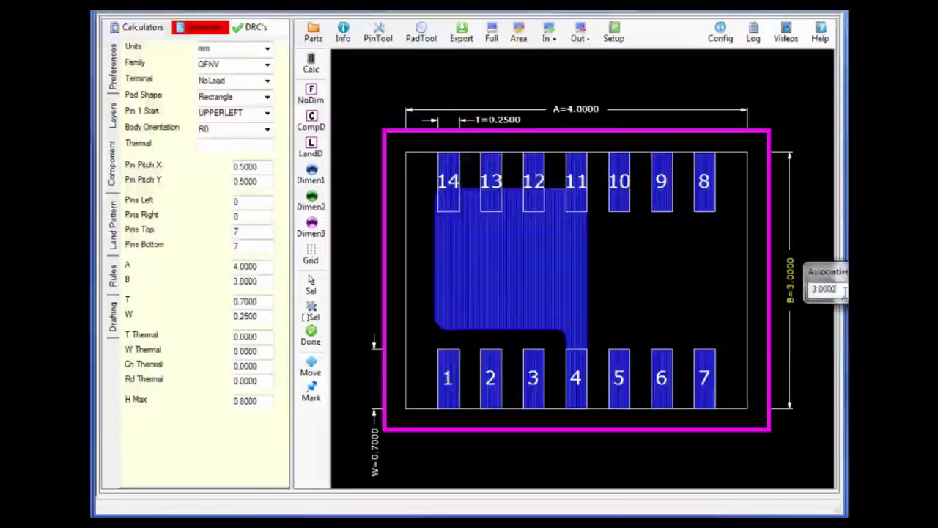
pyautogui.press('Return')
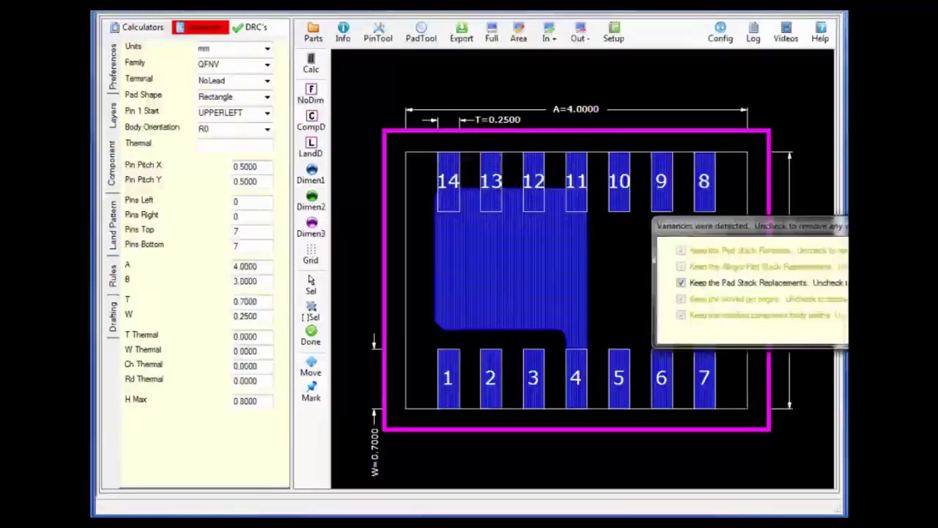
pyautogui.click(809, 284)
pyautogui.click(680, 282)
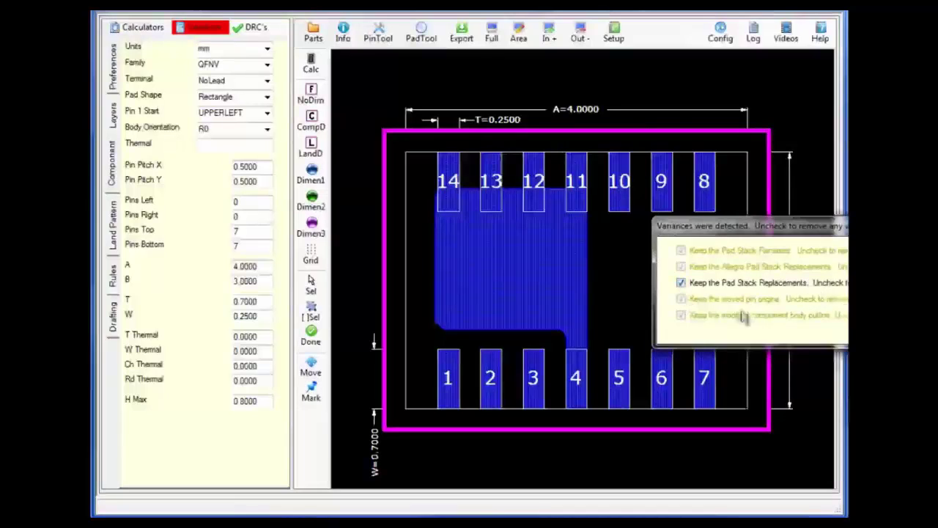
pyautogui.press('Escape')
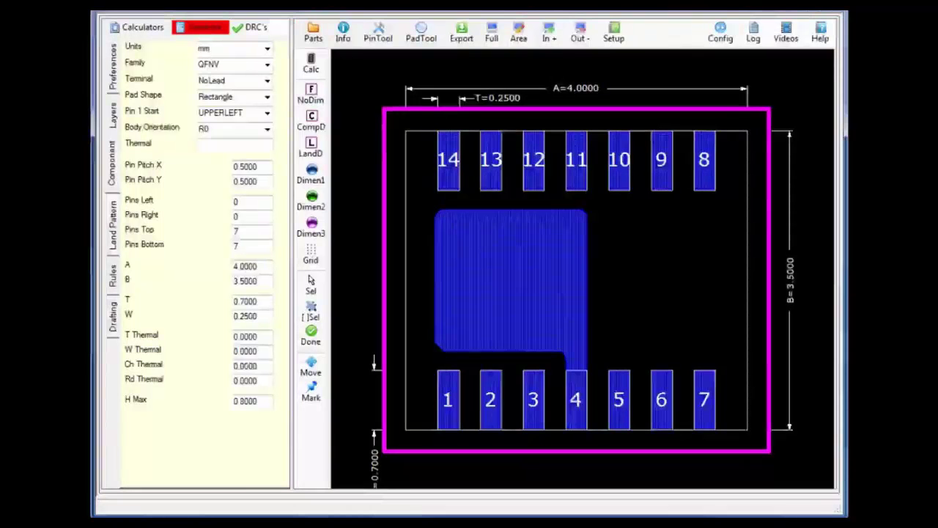
# Outline the smaller exposed pad with its upper leg in the Snipping Tool drawing and move the drawing away.
pyautogui.hotkey('alt', 'Tab')
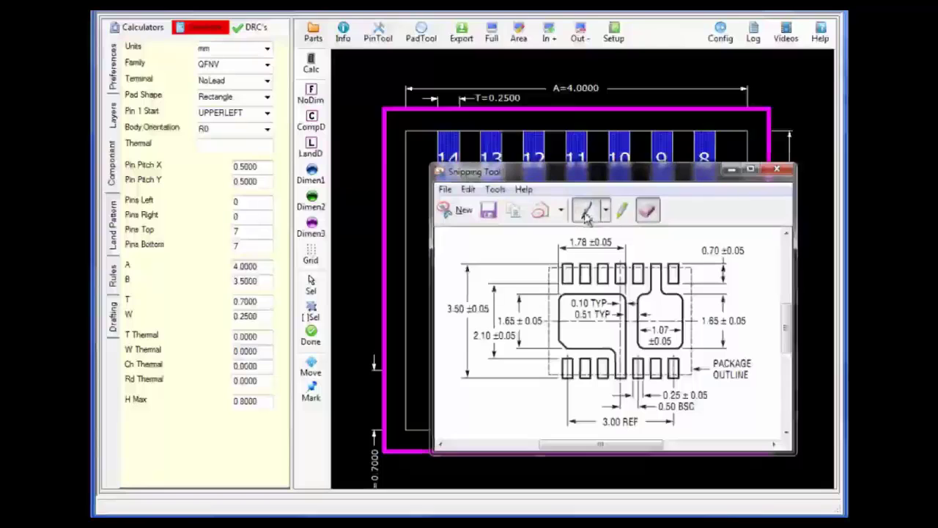
pyautogui.click(586, 213)
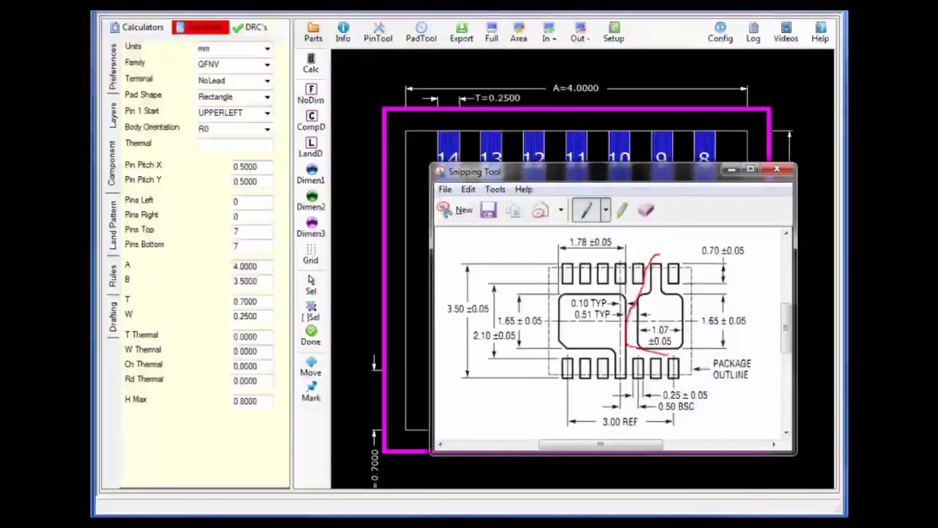
pyautogui.moveTo(667, 355); pyautogui.dragTo(693, 317)
pyautogui.moveTo(673, 269); pyautogui.dragTo(654, 252)
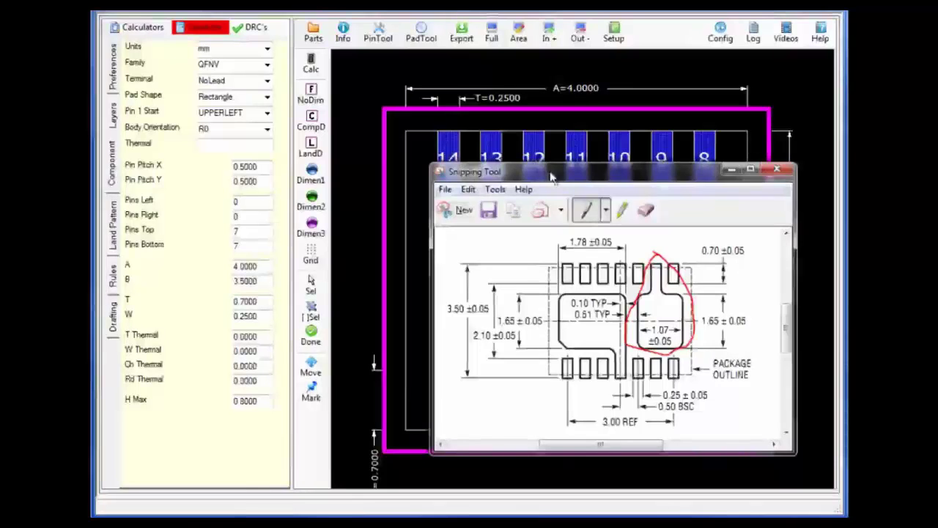
pyautogui.moveTo(551, 178); pyautogui.dragTo(0, 104)
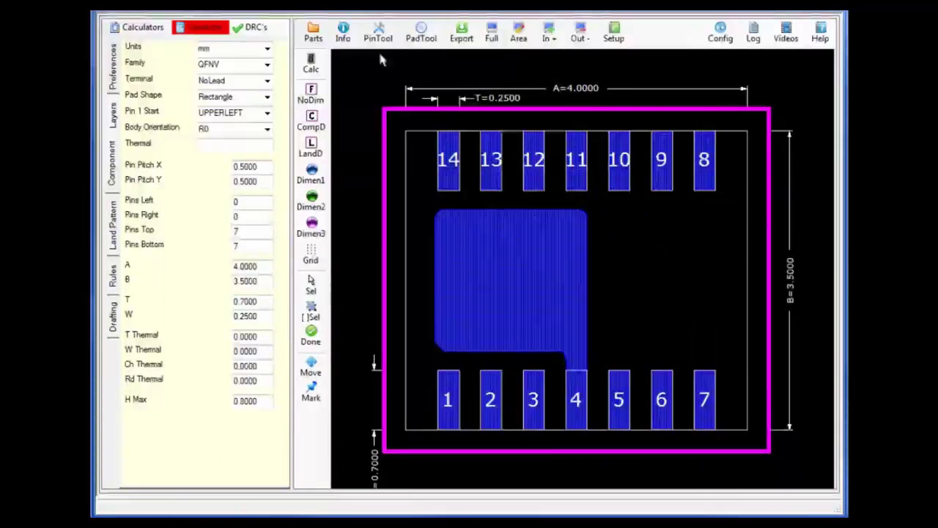
# Open the Pad Stack Calculator and bring up its new pad settings.
pyautogui.click(421, 38)
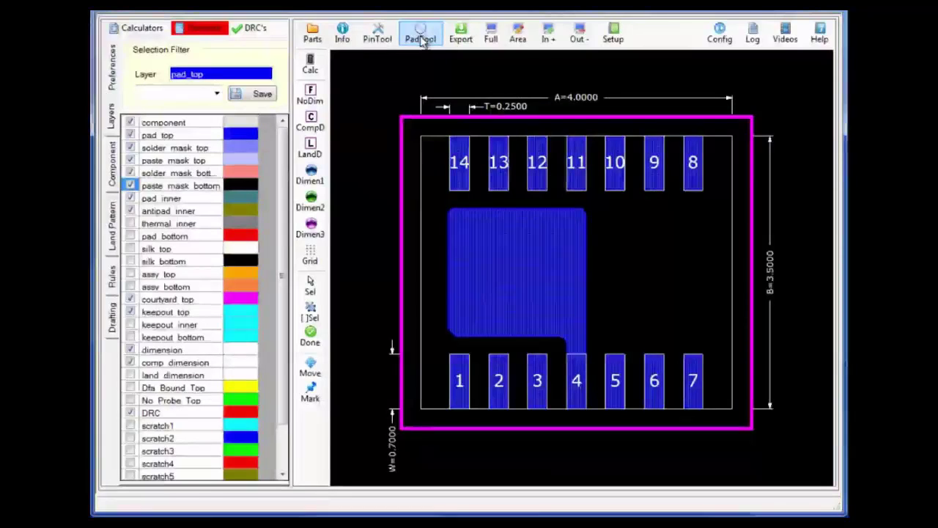
pyautogui.click(421, 38)
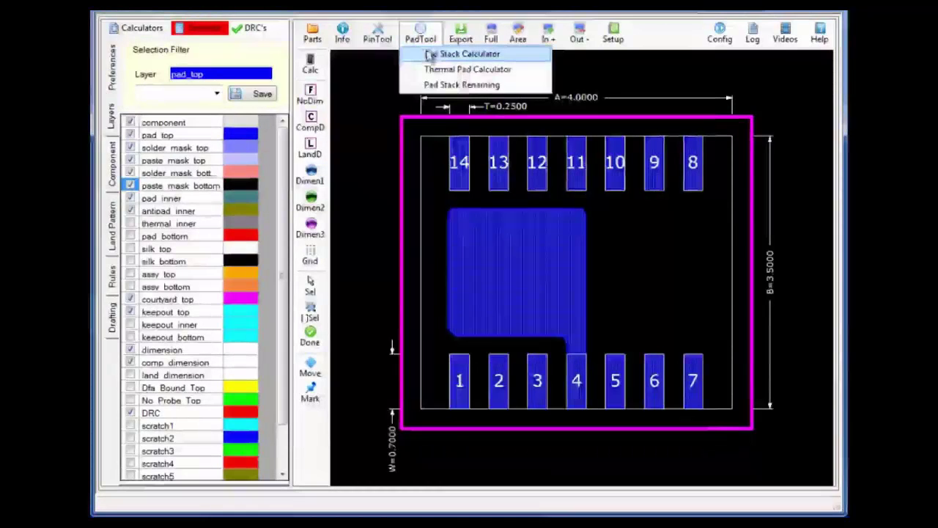
pyautogui.click(429, 54)
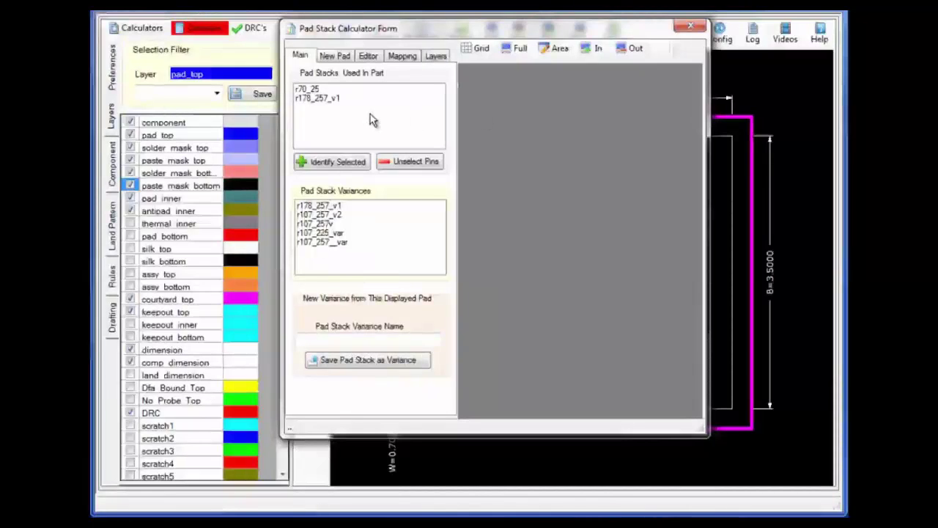
pyautogui.click(347, 59)
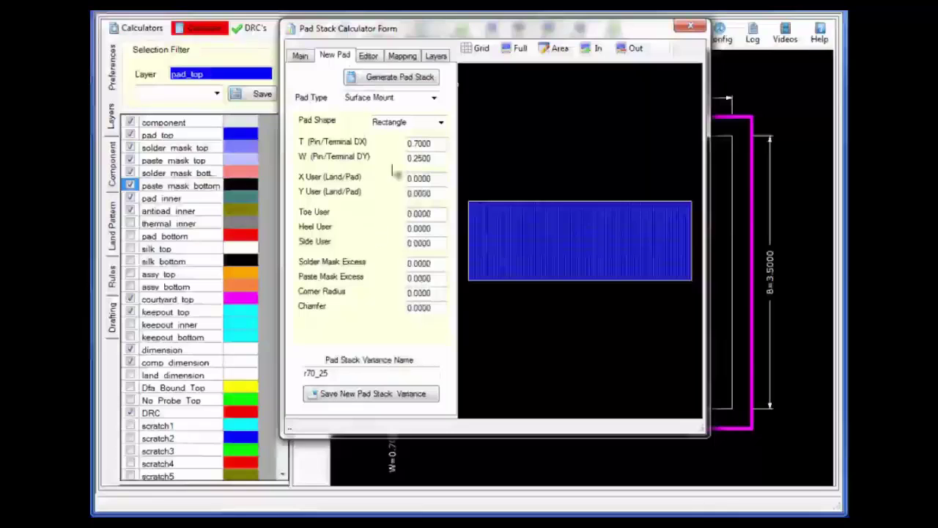
pyautogui.click(435, 57)
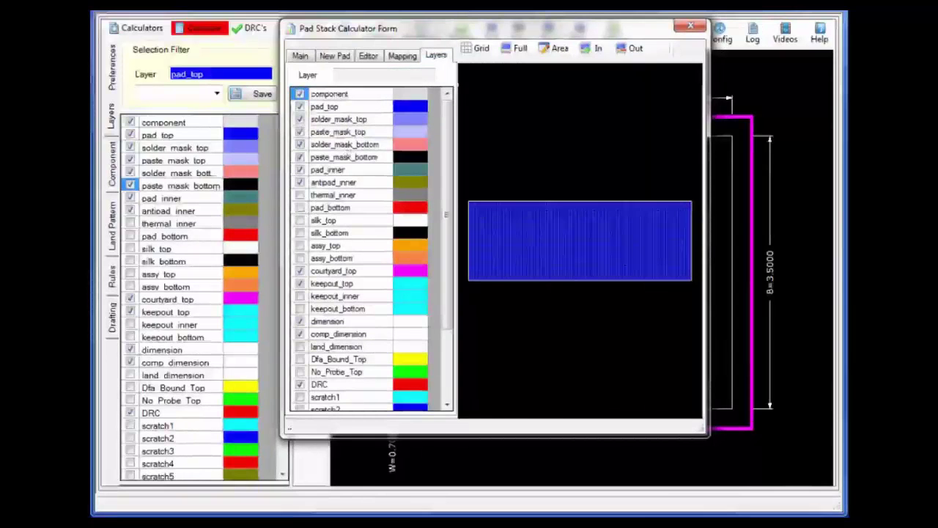
pyautogui.click(339, 56)
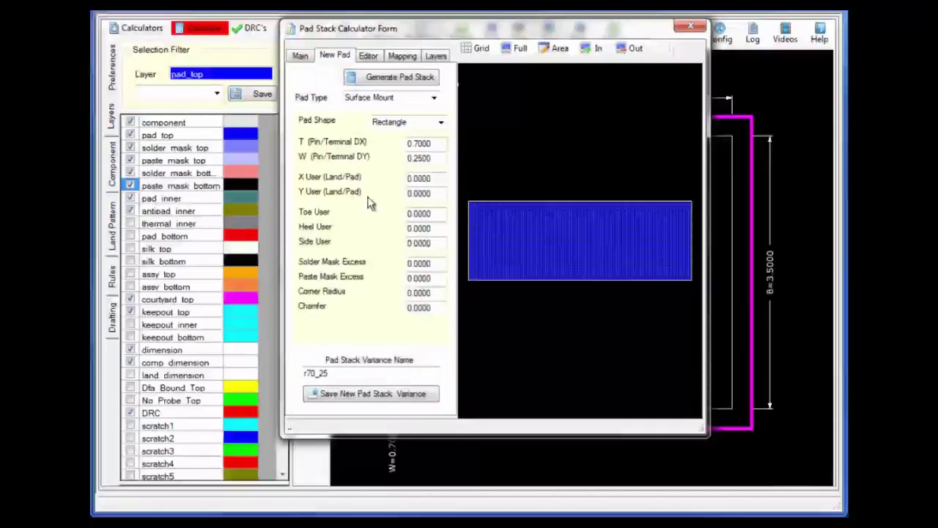
# Generate a rectangular surface mount pad stack with X User (Land/Pad) 1.07 and Y User (Land/Pad) 2.575.
pyautogui.click(421, 178)
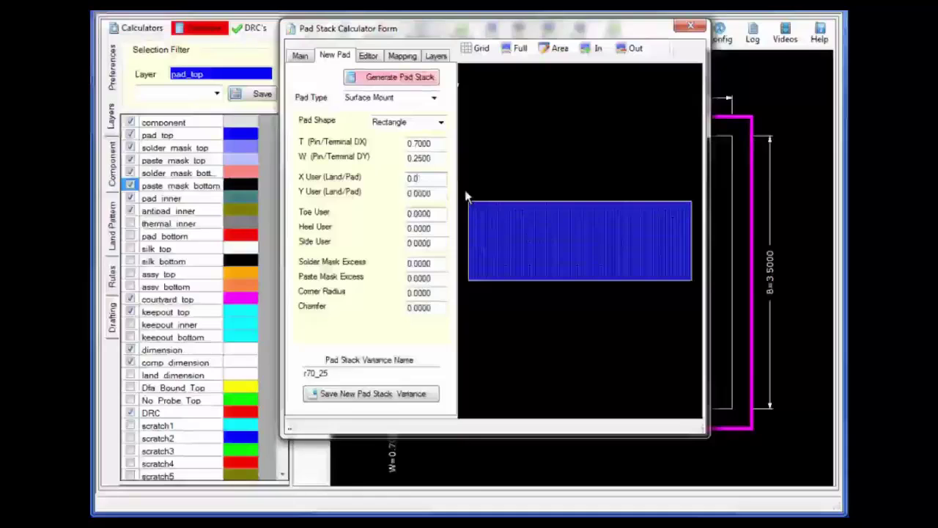
pyautogui.press('BackSpace')
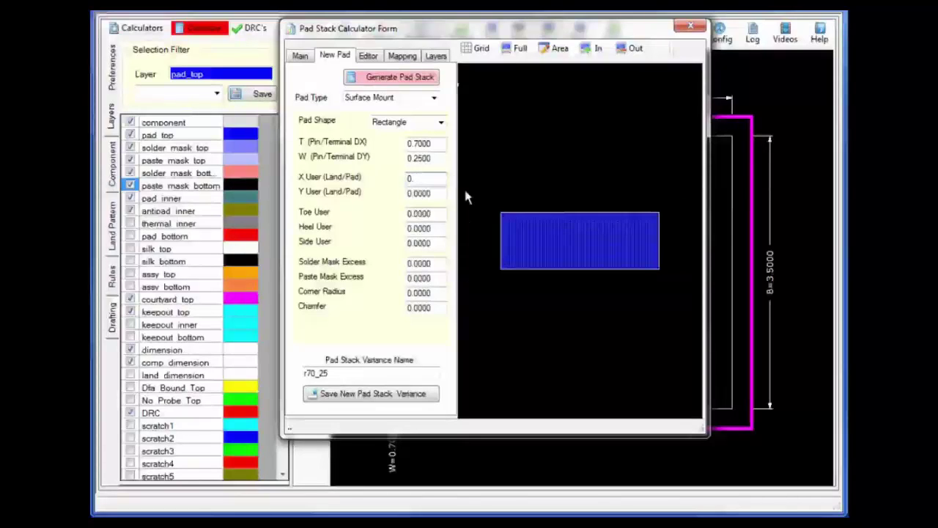
pyautogui.press('BackSpace')
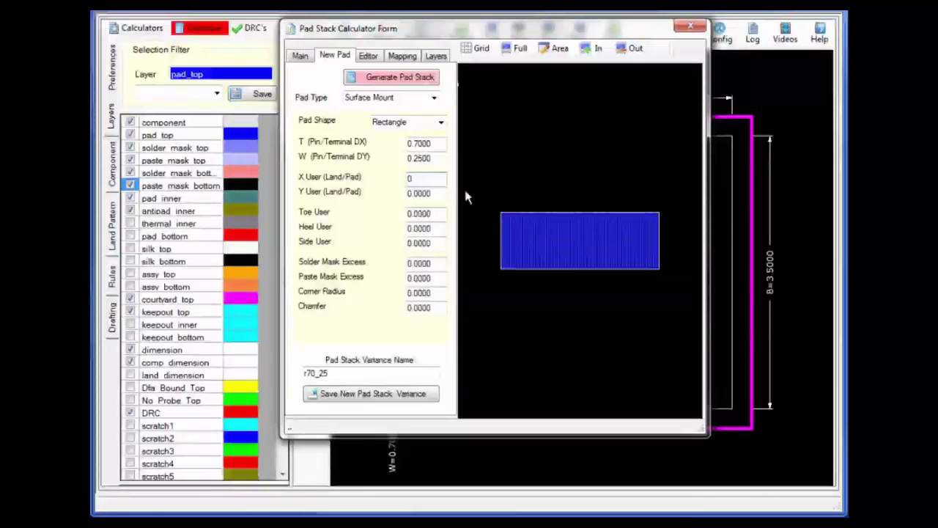
pyautogui.press('BackSpace')
pyautogui.write('1.07')
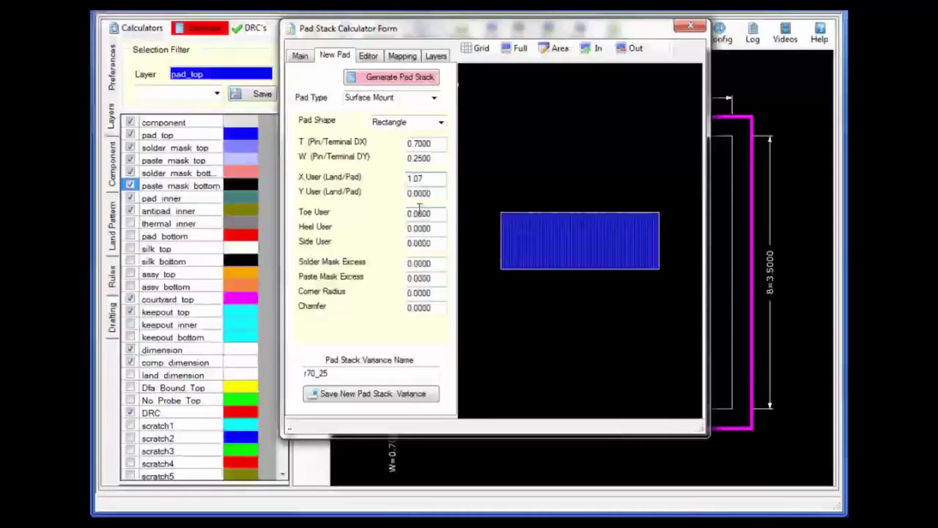
pyautogui.click(438, 195)
pyautogui.write('2.575')
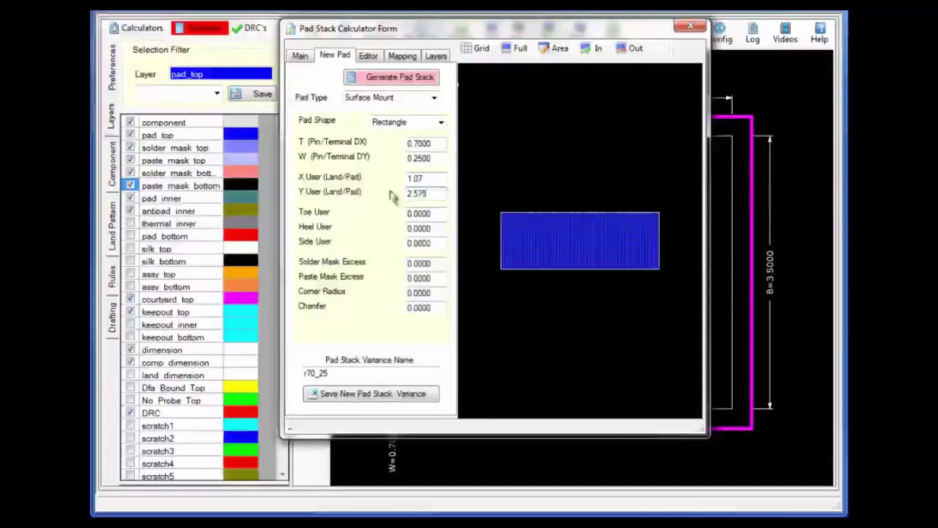
pyautogui.click(408, 78)
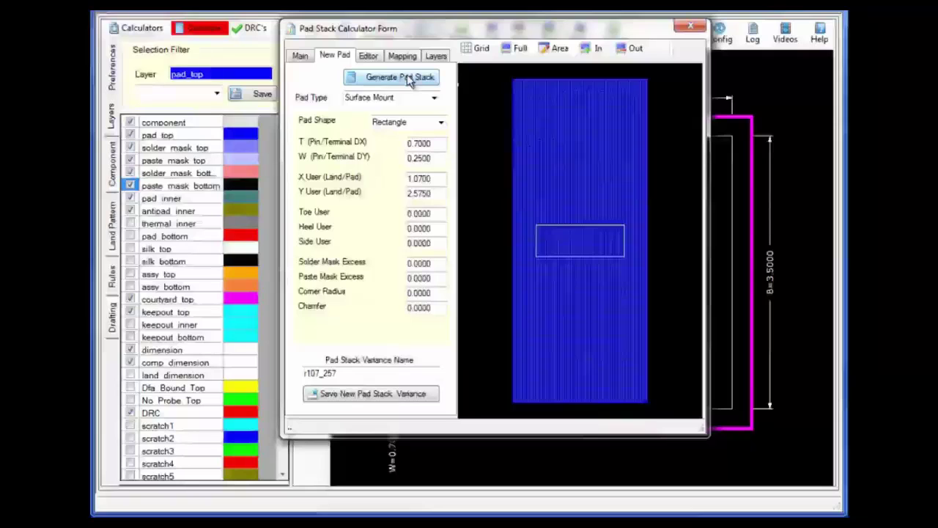
# Save the generated pad stack as a new variance named secondVariant.
pyautogui.doubleClick(362, 369)
pyautogui.write('secondVariant')
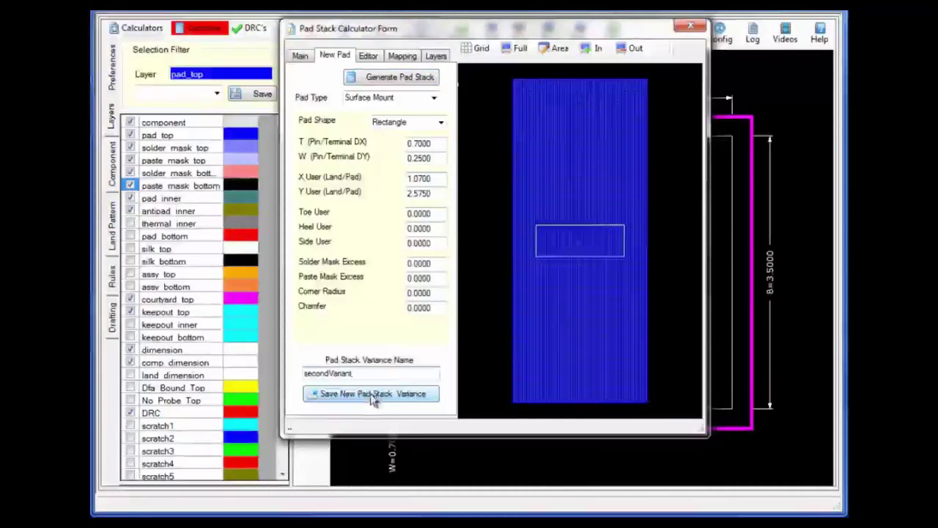
pyautogui.click(375, 396)
pyautogui.click(510, 273)
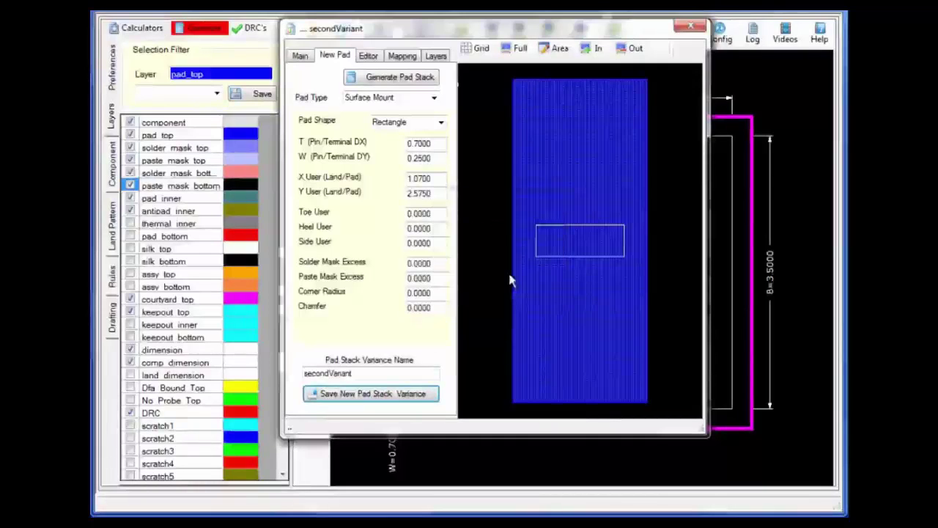
# Load secondVariant for editing, start Mark and Cut, and place the Marker window beside the pad stack window.
pyautogui.click(367, 59)
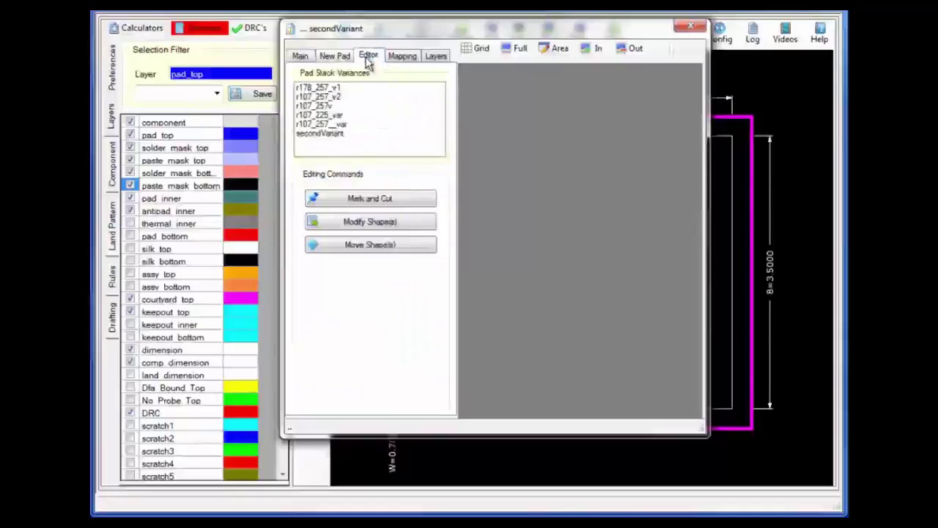
pyautogui.click(333, 135)
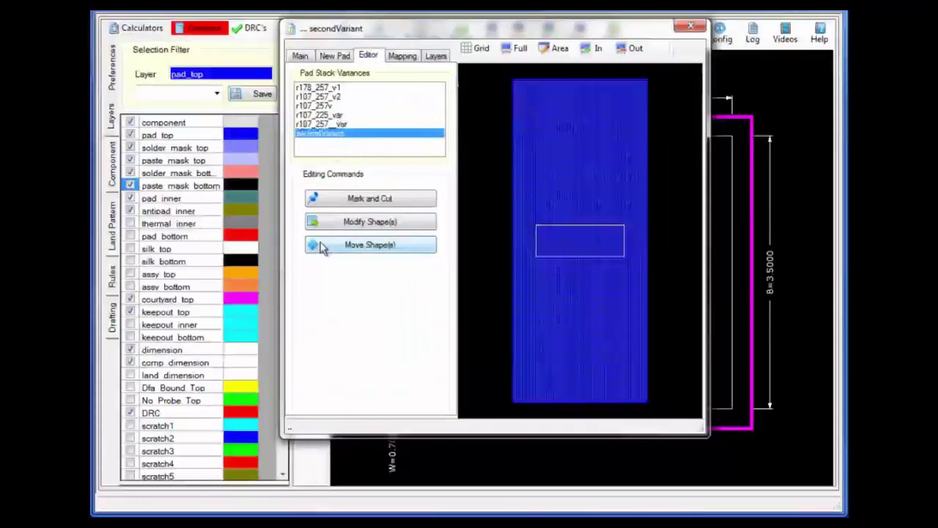
pyautogui.click(325, 246)
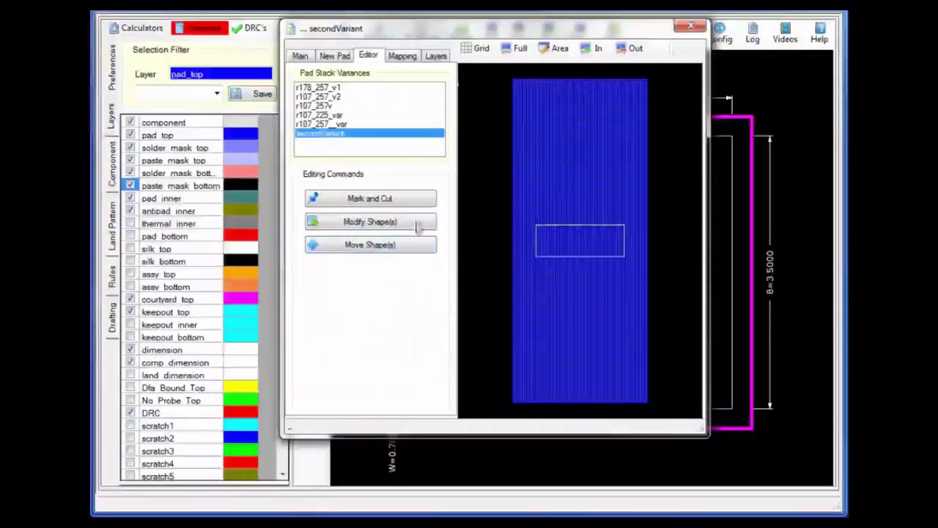
pyautogui.click(590, 142)
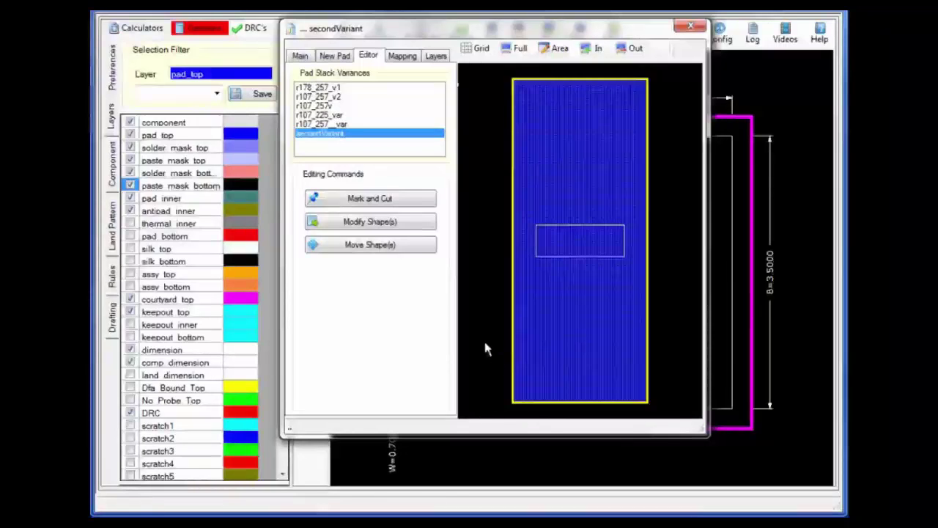
pyautogui.click(405, 198)
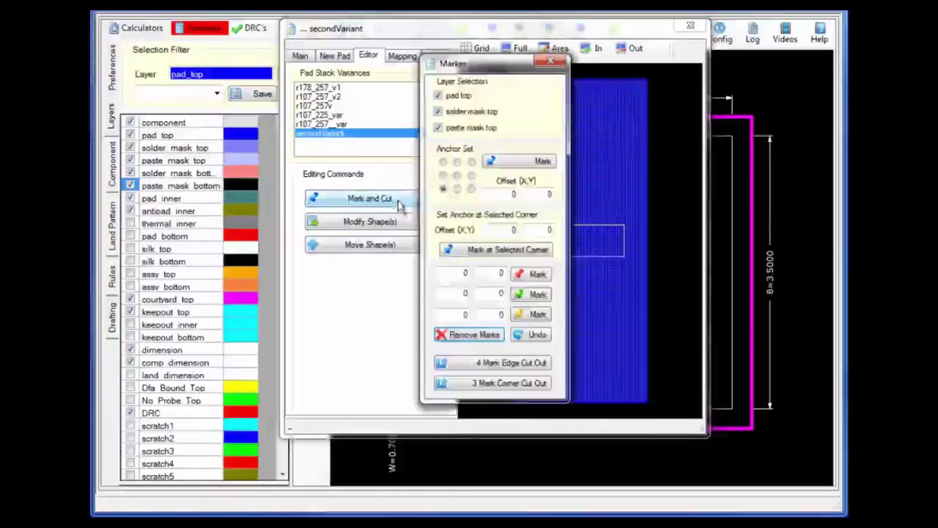
pyautogui.moveTo(499, 71)
pyautogui.mouseDown()
pyautogui.moveTo(732, 100)
pyautogui.moveTo(686, 99)
pyautogui.mouseUp()
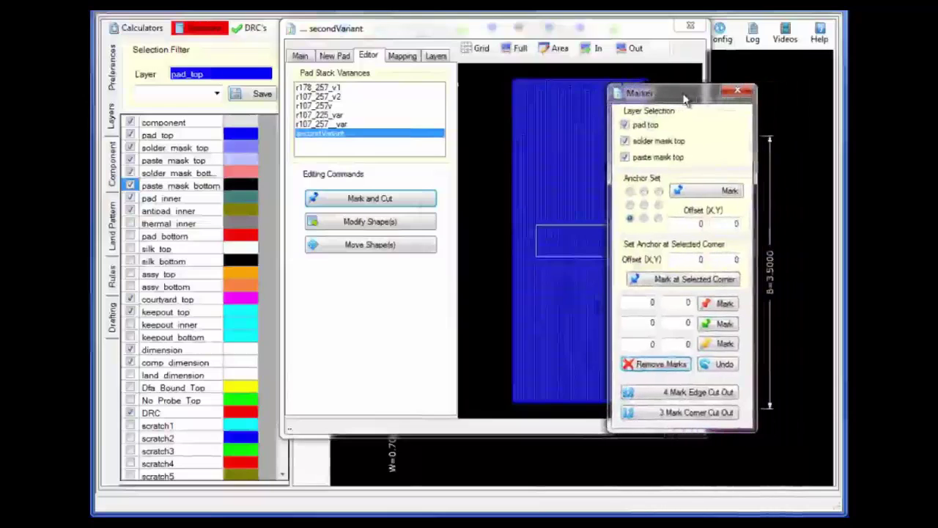
pyautogui.moveTo(553, 31); pyautogui.dragTo(432, 68)
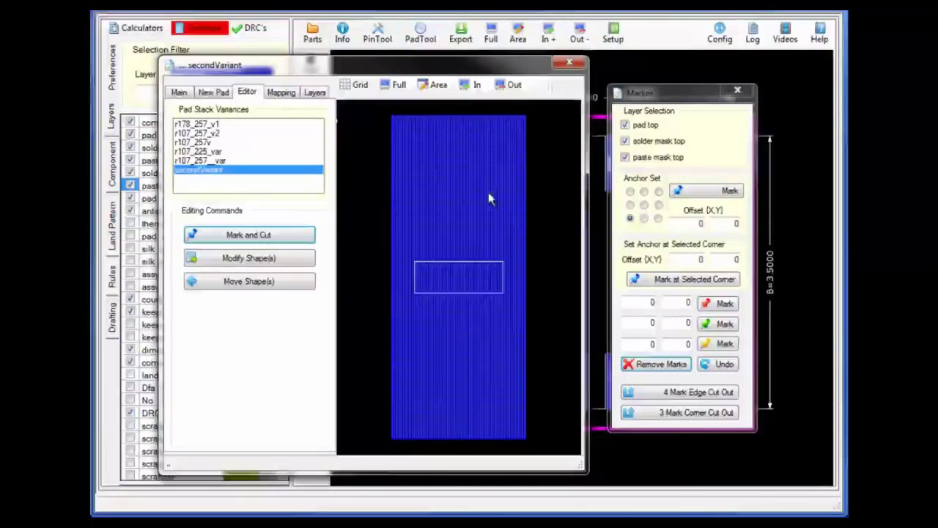
# Set the anchor mark at the pad's upper-left corner with an X,Y offset of 0, -0.9250.
pyautogui.click(503, 207)
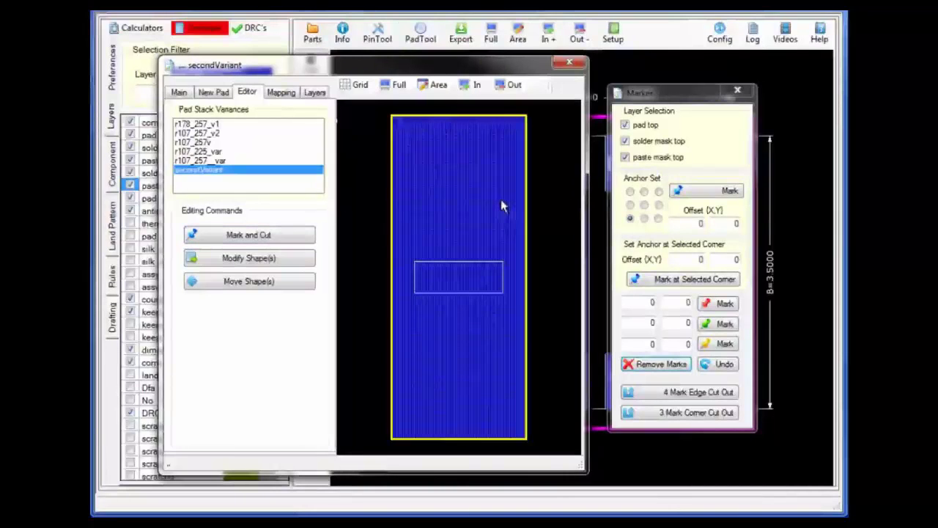
pyautogui.click(629, 191)
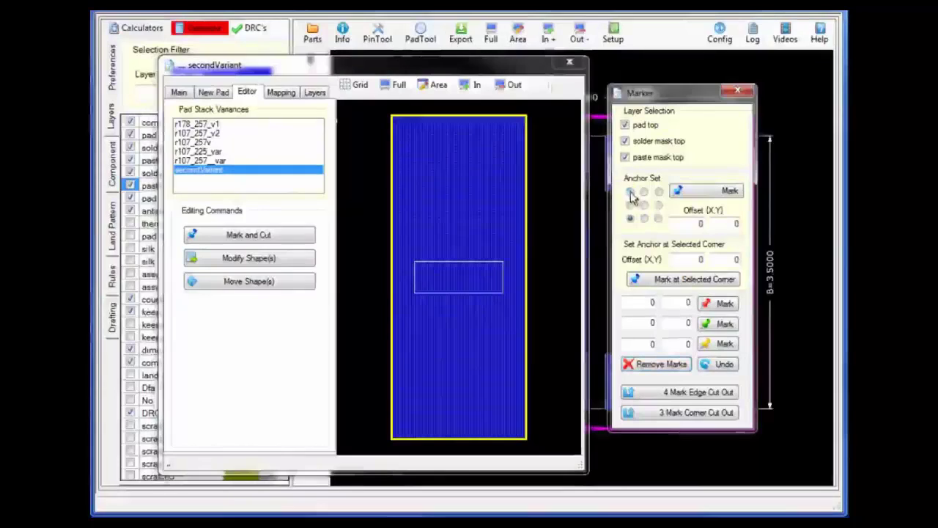
pyautogui.click(704, 193)
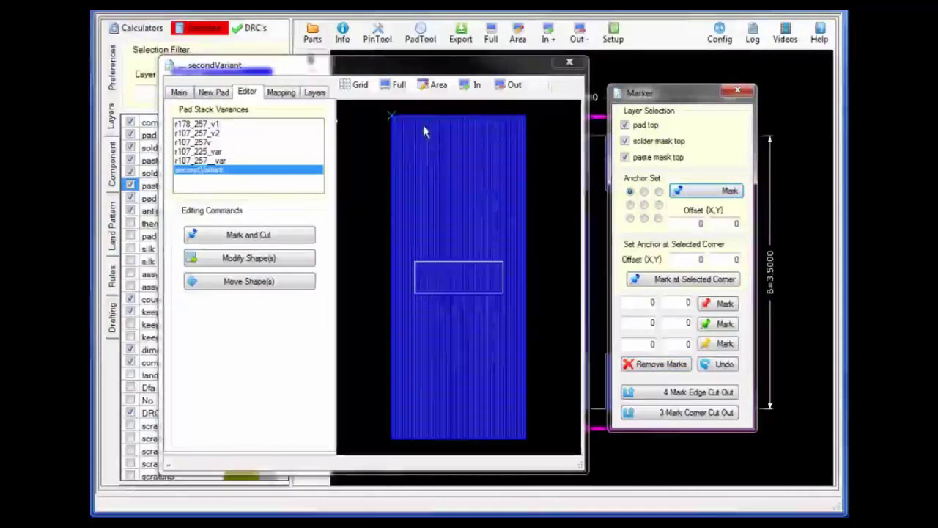
pyautogui.click(395, 126)
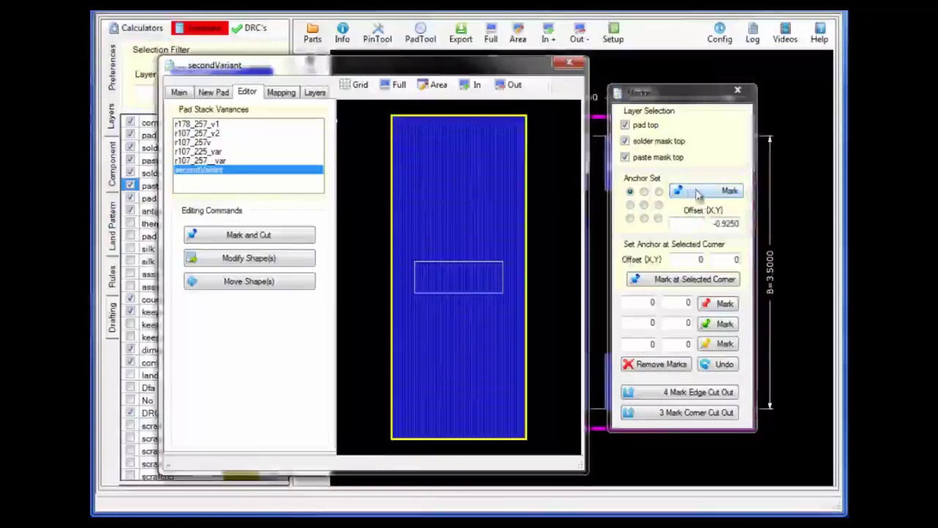
pyautogui.click(700, 194)
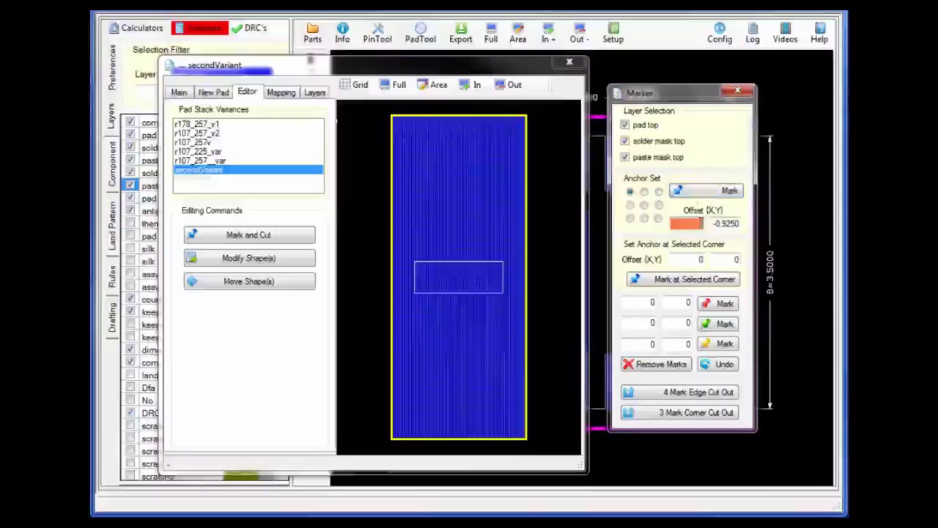
pyautogui.click(717, 197)
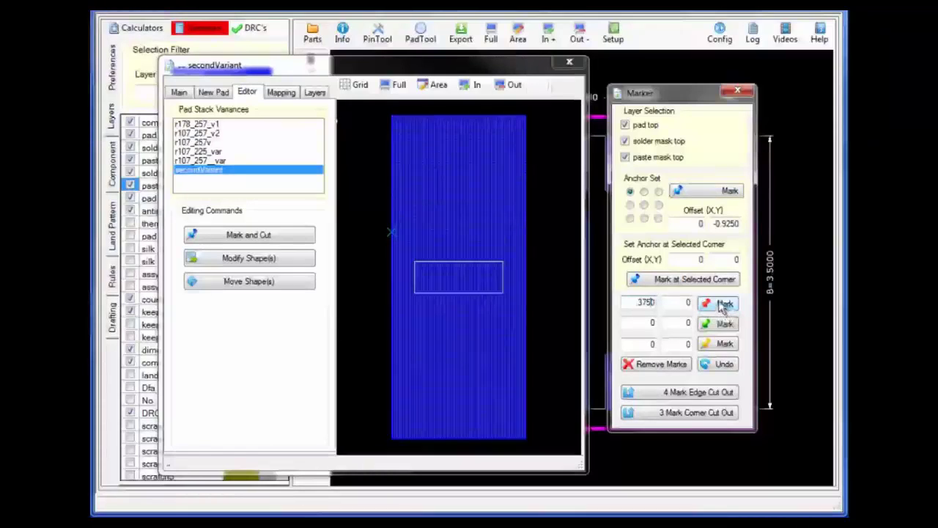
# Add marks at offsets .3750, 0 and 0, .9250, make a 3 Mark Corner Cut Out, and remove the marks.
pyautogui.click(720, 306)
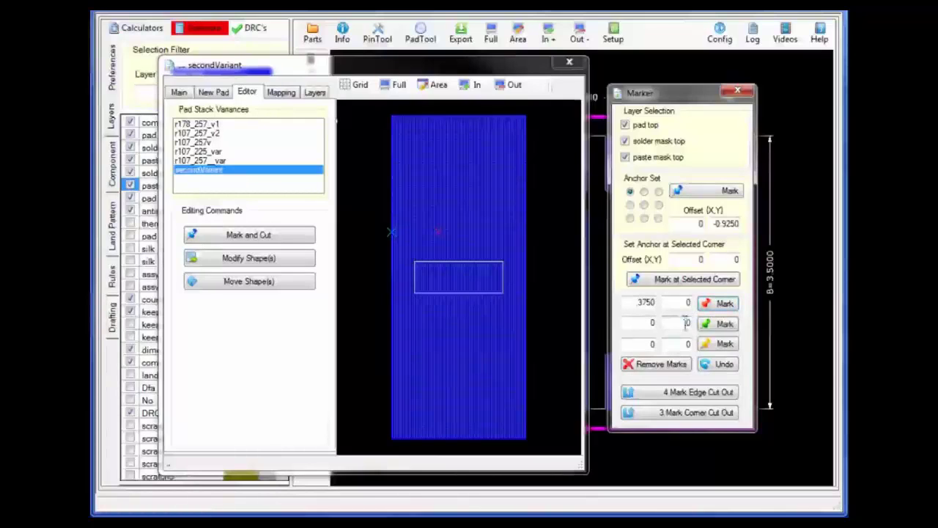
pyautogui.write('.9250')
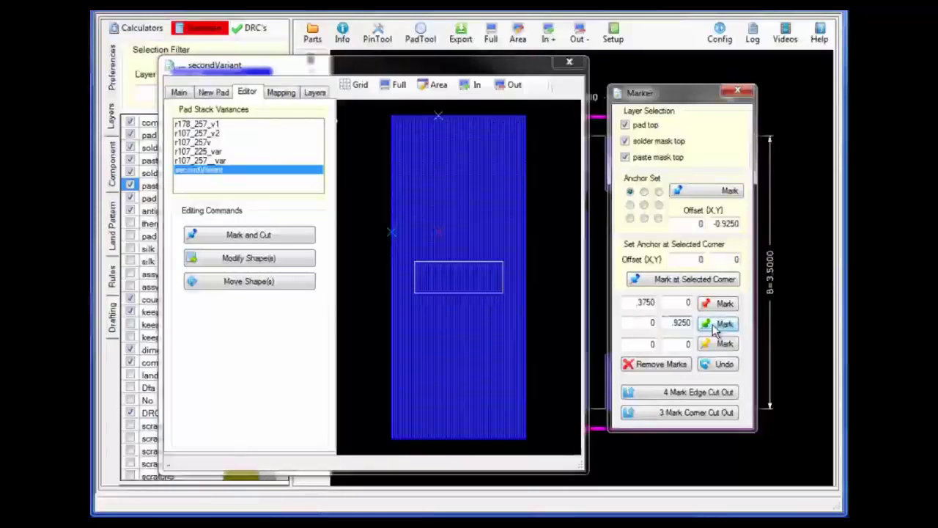
pyautogui.click(715, 327)
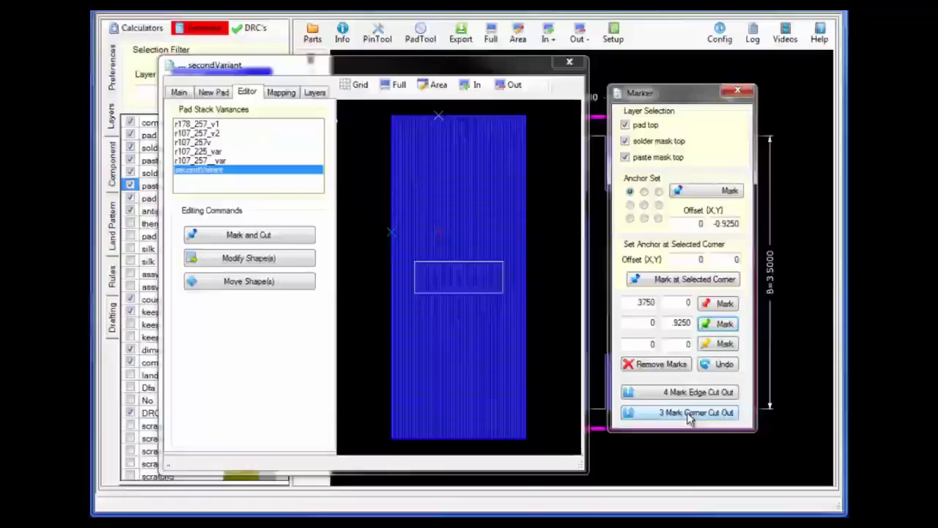
pyautogui.click(689, 412)
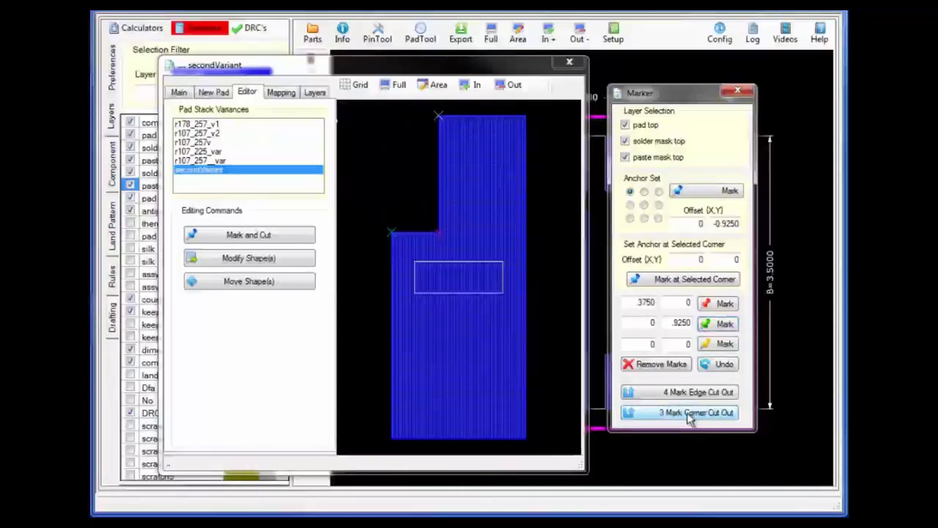
pyautogui.click(658, 366)
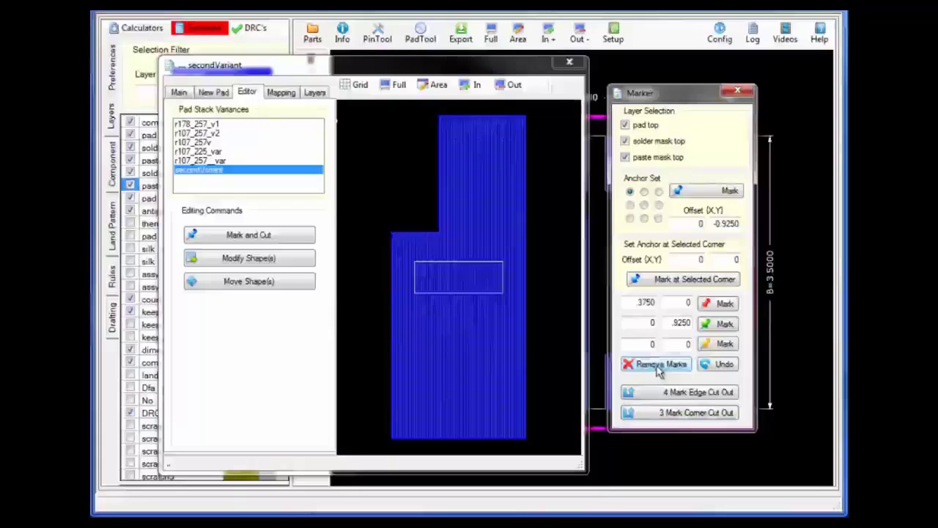
# Set the anchor mark at the upper-left corner of the pad's raised section with an X,Y offset of 0.250, 0.
pyautogui.click(436, 112)
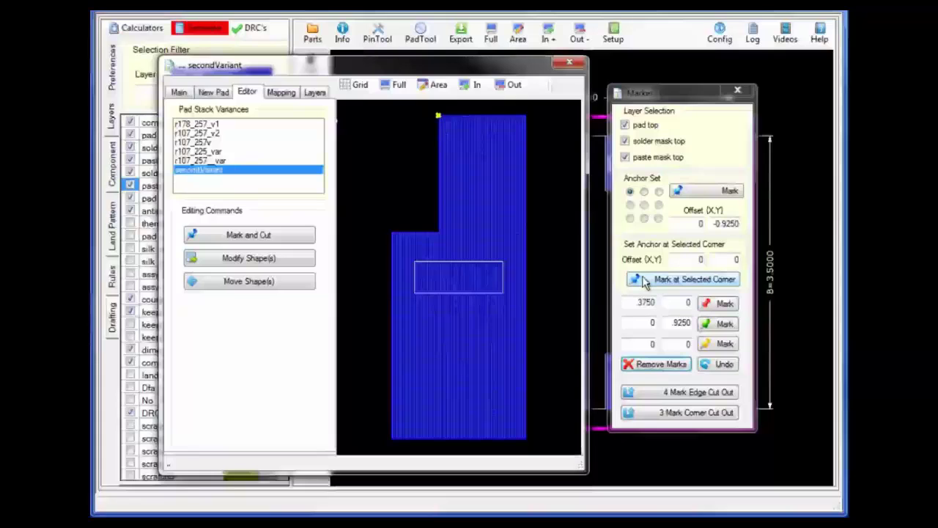
pyautogui.click(670, 286)
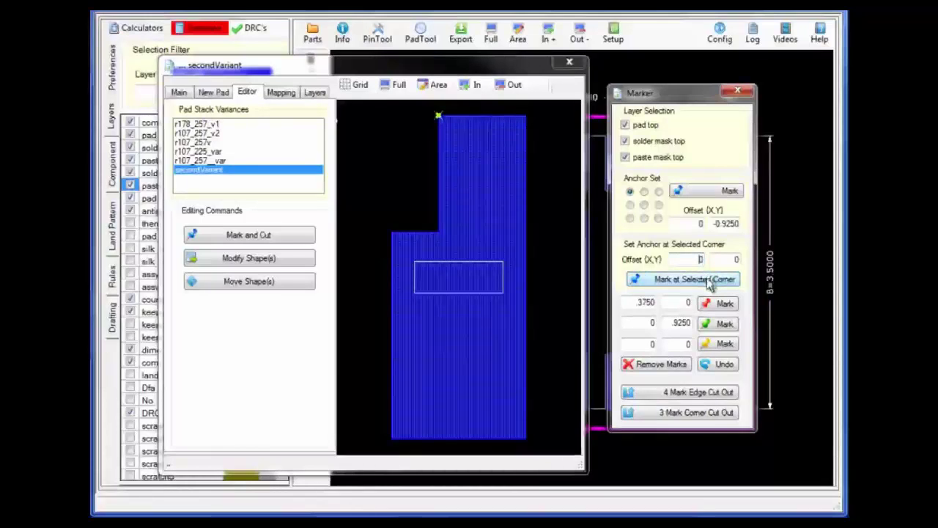
pyautogui.write('0')
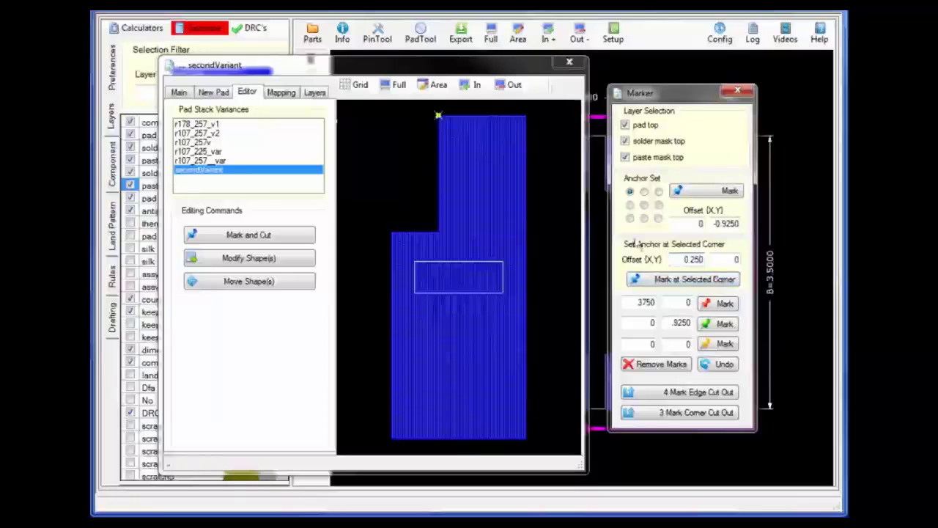
pyautogui.click(705, 284)
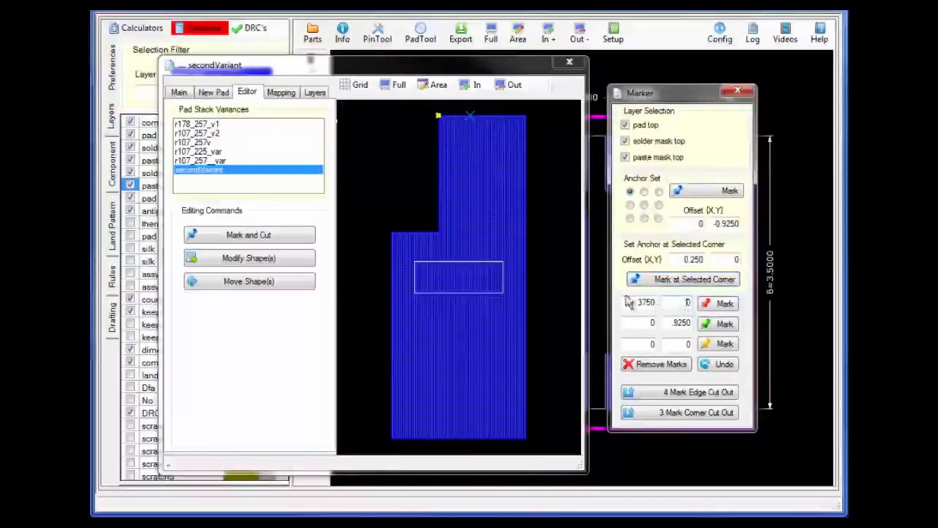
# Place the red mark at an offset of 0, -0.9250.
pyautogui.moveTo(628, 303); pyautogui.dragTo(664, 303)
pyautogui.write('0.')
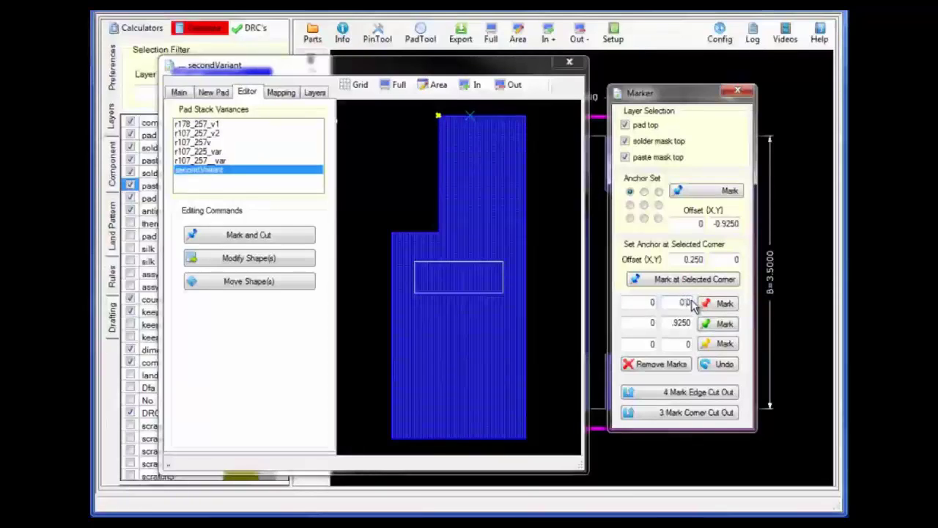
pyautogui.write('9250')
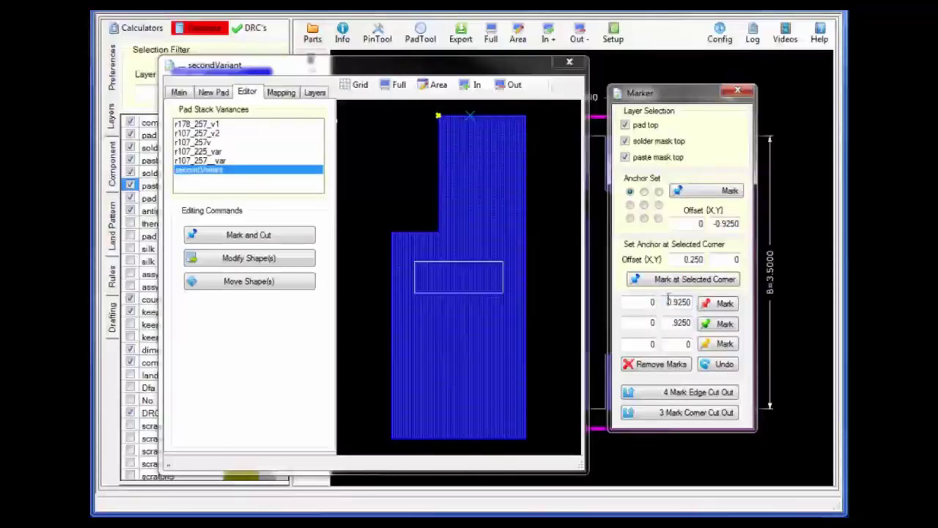
pyautogui.click(725, 303)
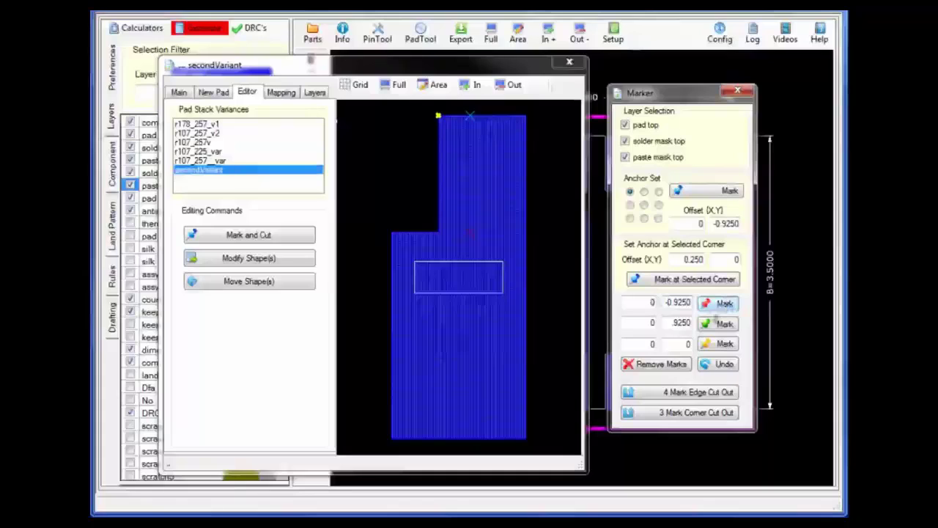
# Place the green mark at an offset of 0.445, 0 and make a 3 Mark Corner Cut Out.
pyautogui.moveTo(666, 323); pyautogui.dragTo(692, 324)
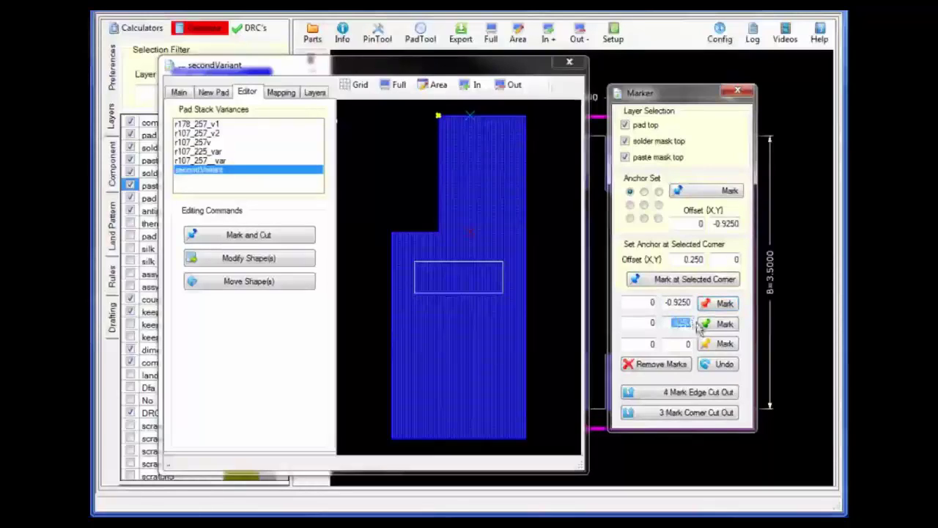
pyautogui.press('BackSpace')
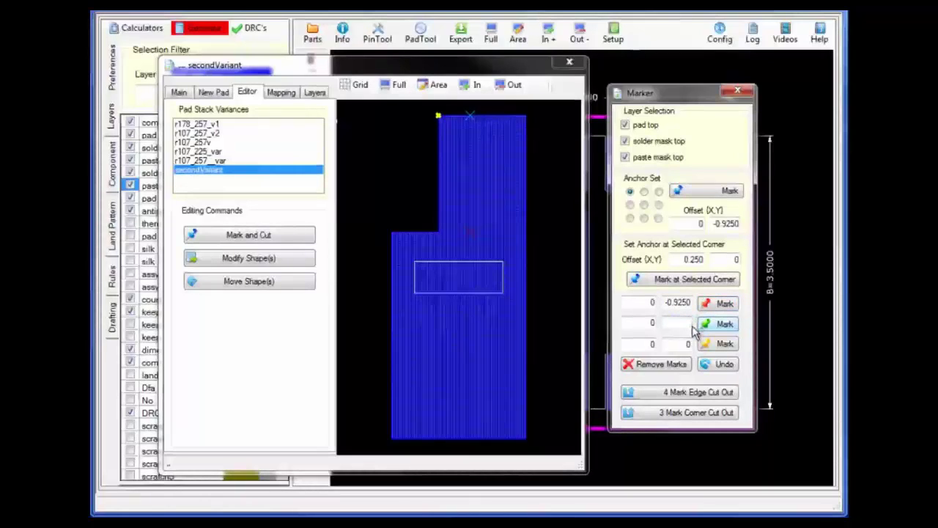
pyautogui.write('.445')
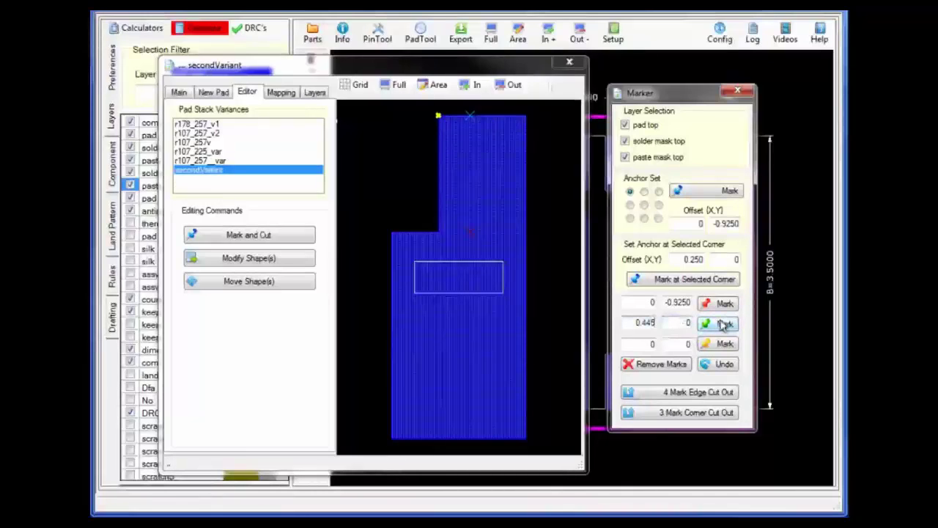
pyautogui.click(723, 326)
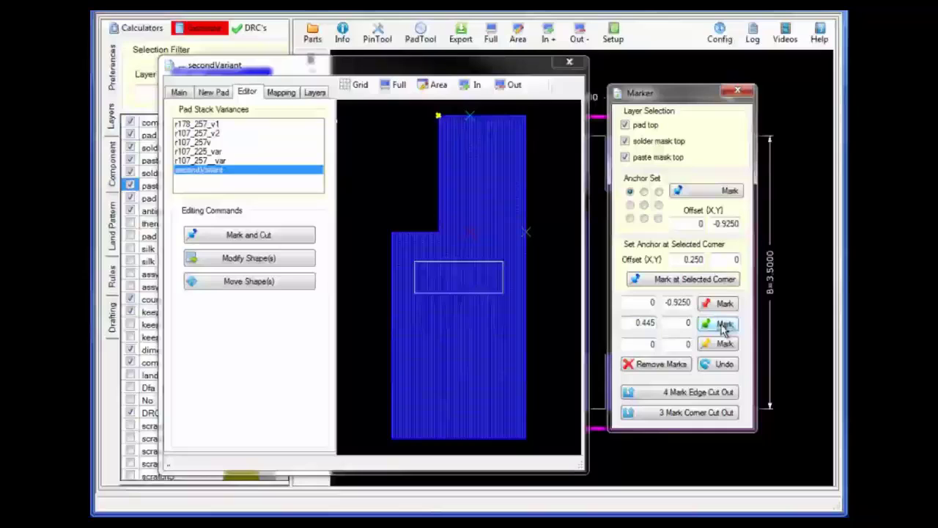
pyautogui.click(696, 413)
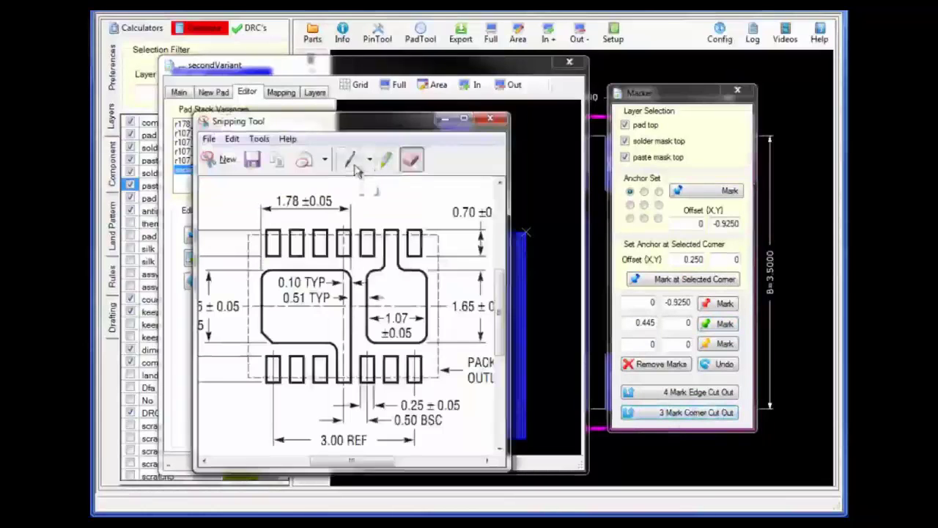
# Switch to the Snipping Tool, circle the rounded corners of the 1.07 wide exposed pad in red pen, and minimize the drawing.
pyautogui.click(354, 168)
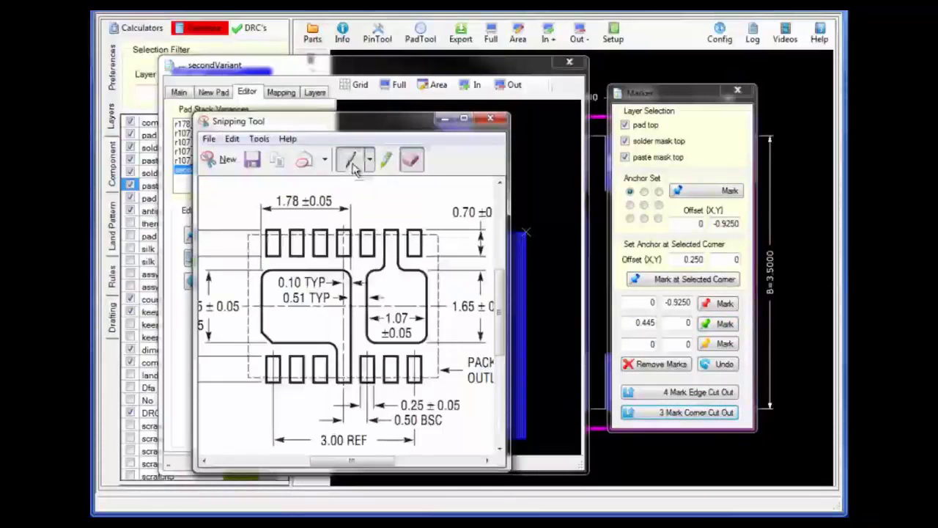
pyautogui.click(352, 162)
pyautogui.moveTo(372, 262)
pyautogui.mouseDown()
pyautogui.moveTo(400, 276)
pyautogui.moveTo(431, 261)
pyautogui.moveTo(414, 293)
pyautogui.mouseUp()
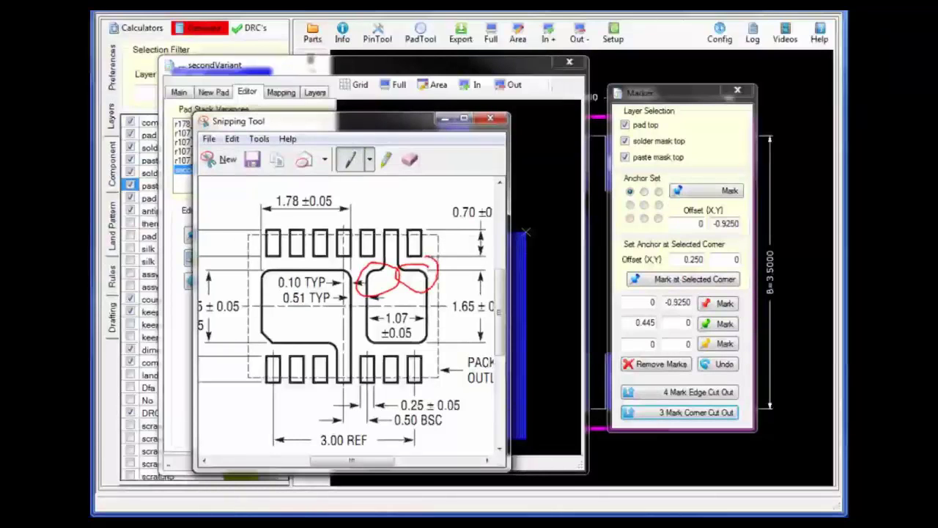
pyautogui.moveTo(426, 326)
pyautogui.mouseDown()
pyautogui.moveTo(434, 352)
pyautogui.moveTo(427, 331)
pyautogui.mouseUp()
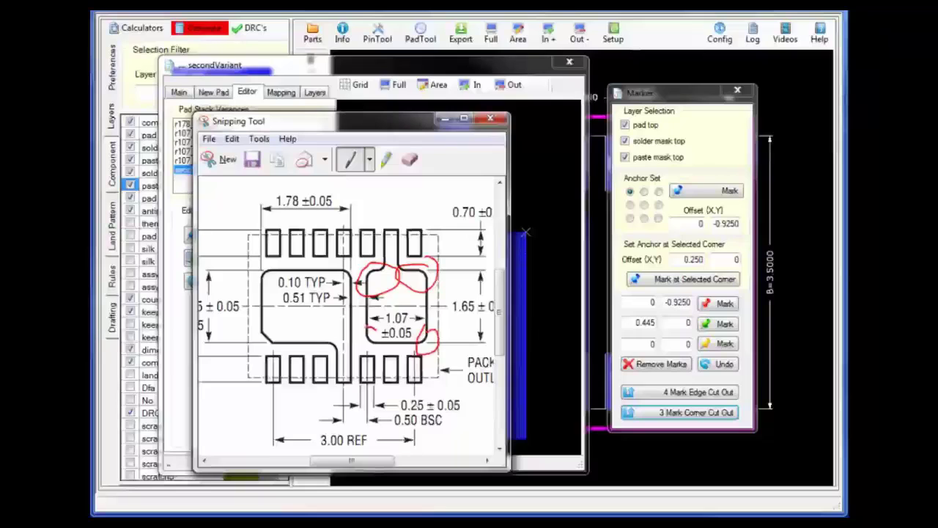
pyautogui.moveTo(369, 326); pyautogui.dragTo(365, 345)
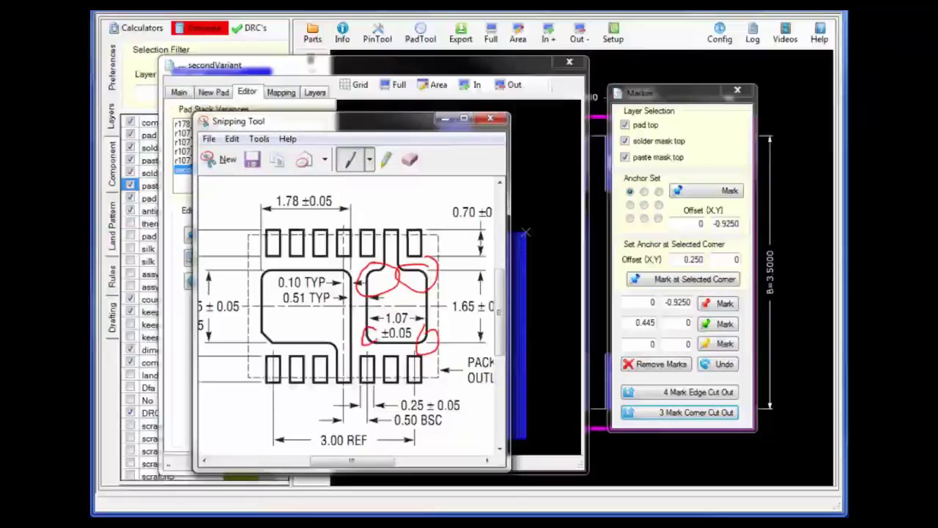
pyautogui.click(445, 119)
# Remove the marks and close the Marker form.
pyautogui.click(675, 364)
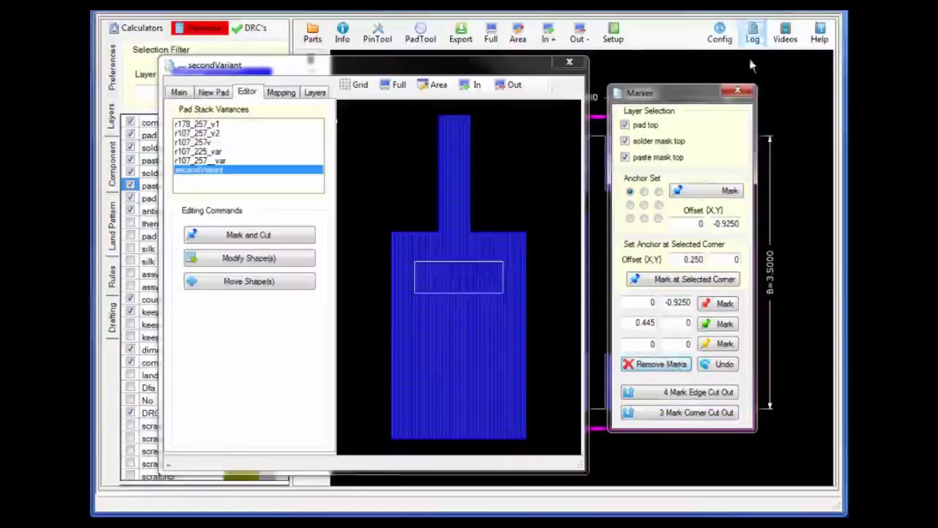
pyautogui.click(737, 90)
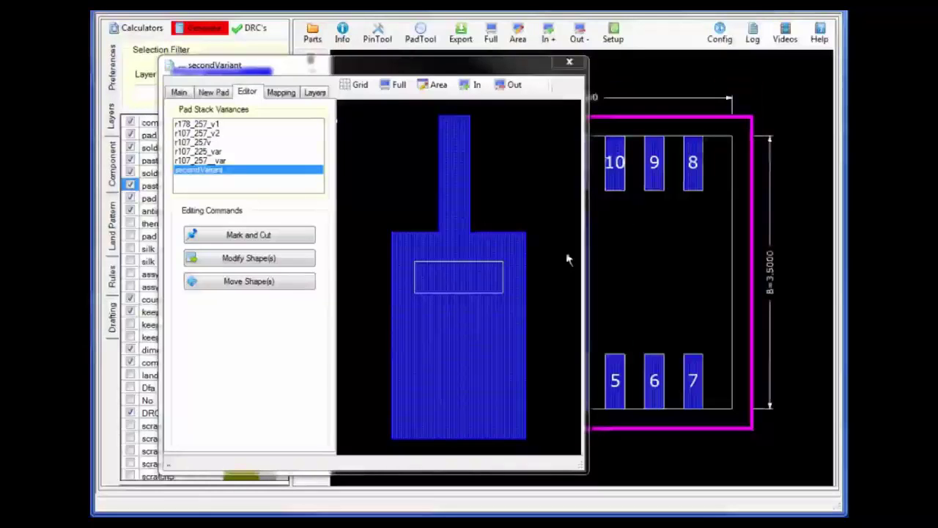
# Round the four outer corners of the pad's wide section and both inner corners beside the stem with a 0.1 pull back.
pyautogui.click(286, 261)
pyautogui.moveTo(483, 167); pyautogui.dragTo(605, 176)
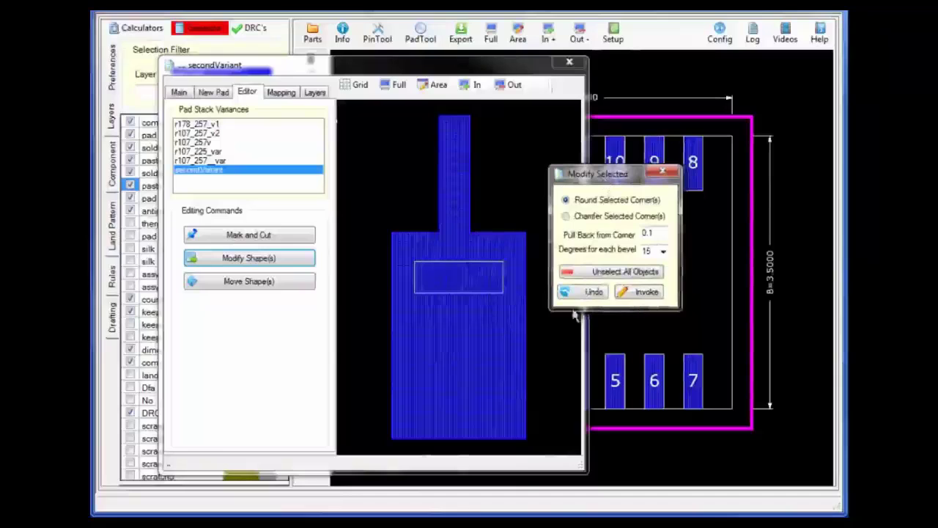
pyautogui.click(438, 233)
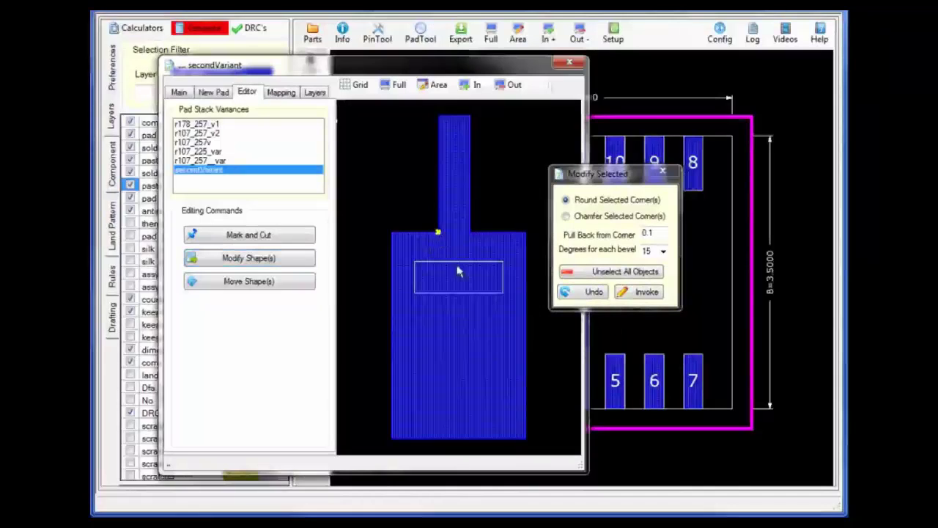
pyautogui.click(391, 233)
pyautogui.click(392, 438)
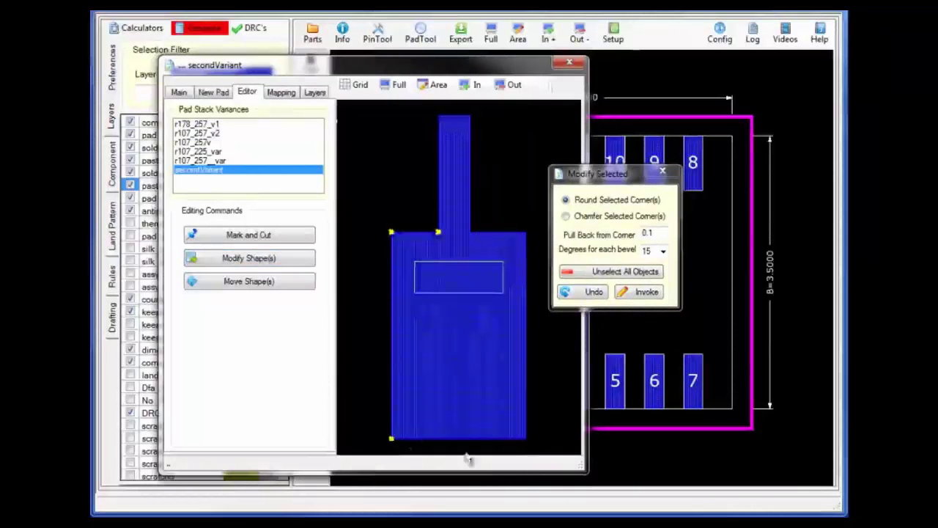
pyautogui.click(525, 439)
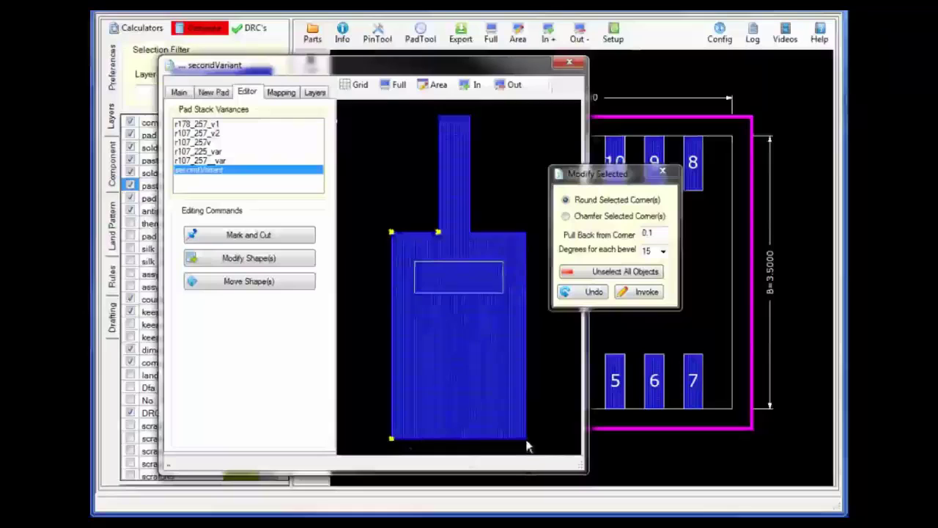
pyautogui.click(526, 233)
pyautogui.click(470, 232)
pyautogui.click(654, 233)
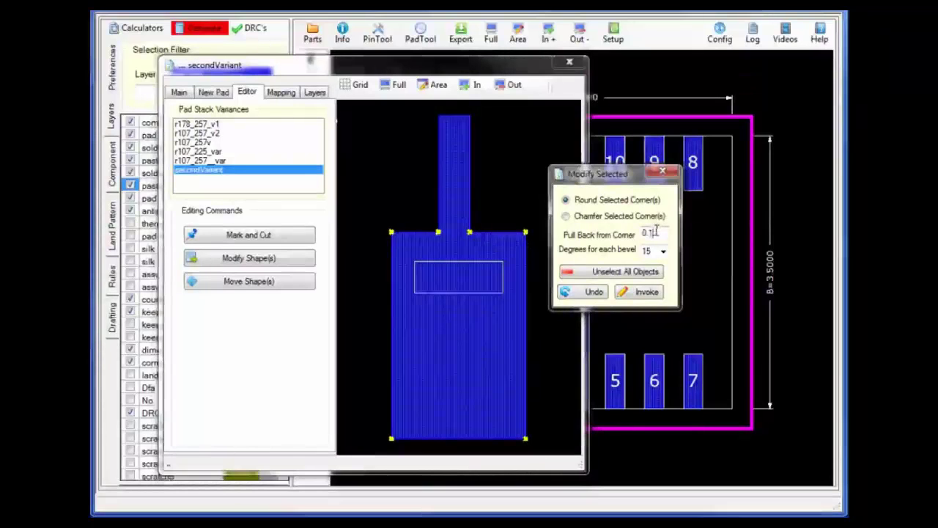
pyautogui.click(628, 293)
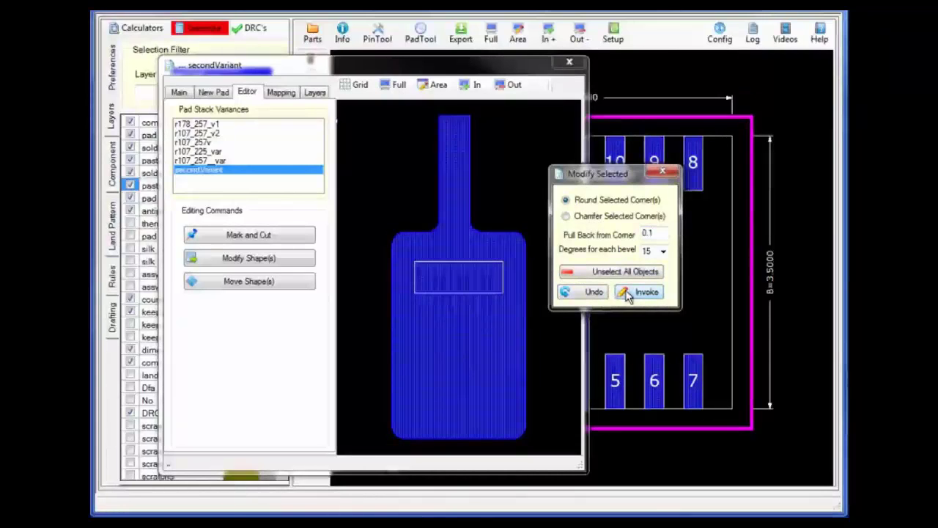
pyautogui.click(662, 172)
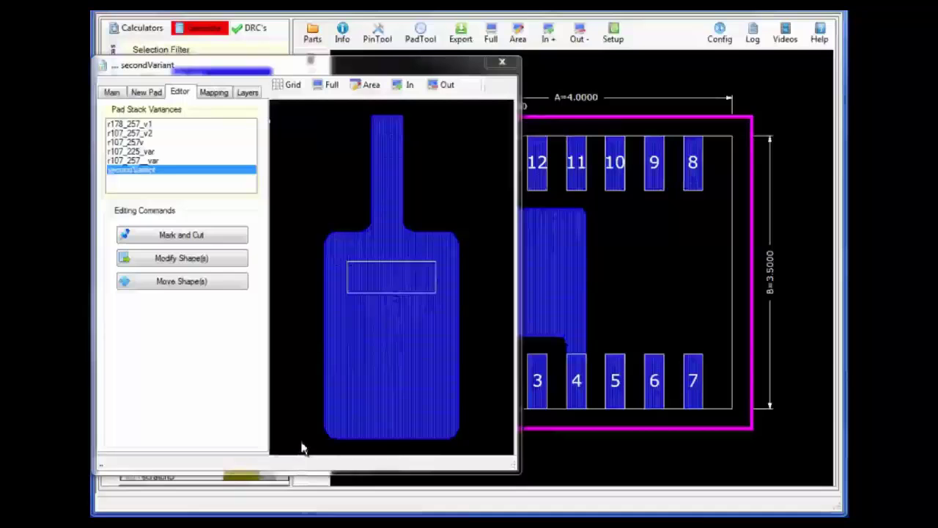
# Start Move Shape(s), place its form beside the pad stack window, and group-select the pad shapes.
pyautogui.click(214, 281)
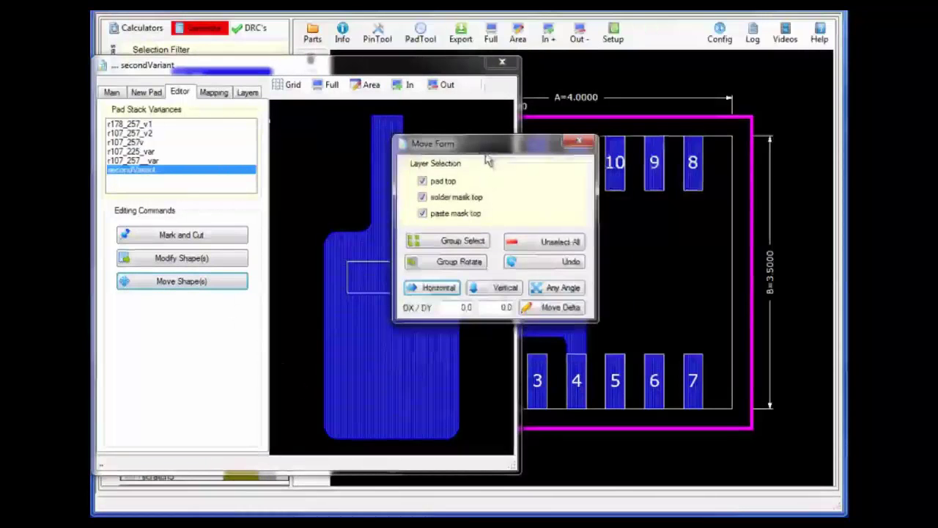
pyautogui.moveTo(487, 157); pyautogui.dragTo(627, 167)
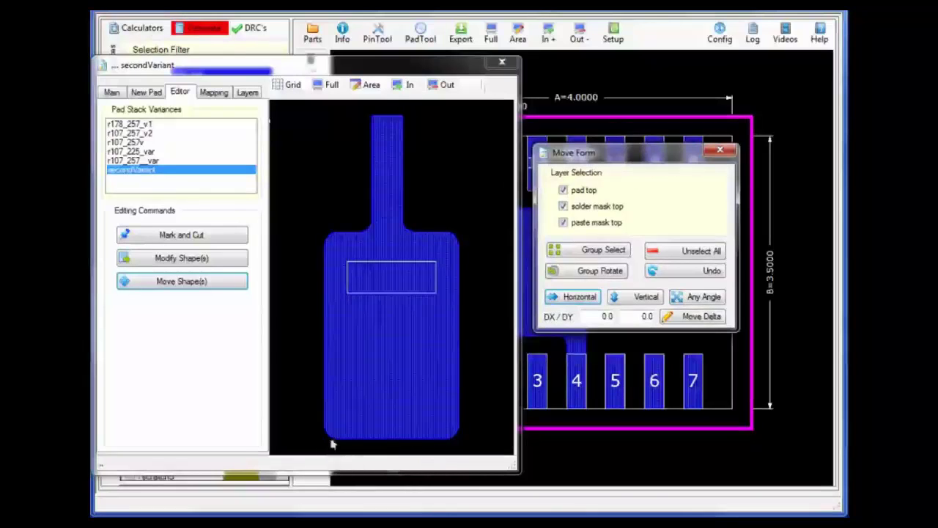
pyautogui.click(603, 251)
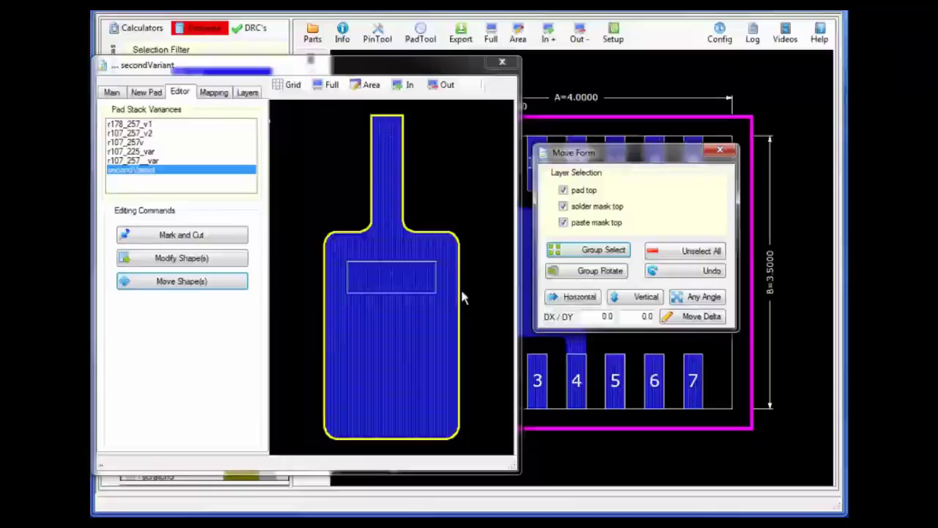
# Rotate the selected pad group through a full turn in four 90-degree steps.
pyautogui.click(583, 271)
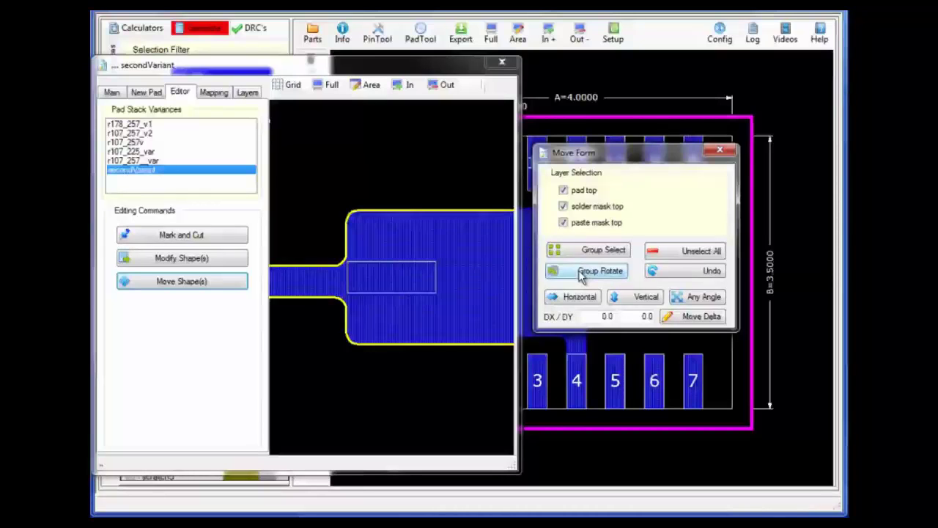
pyautogui.click(582, 271)
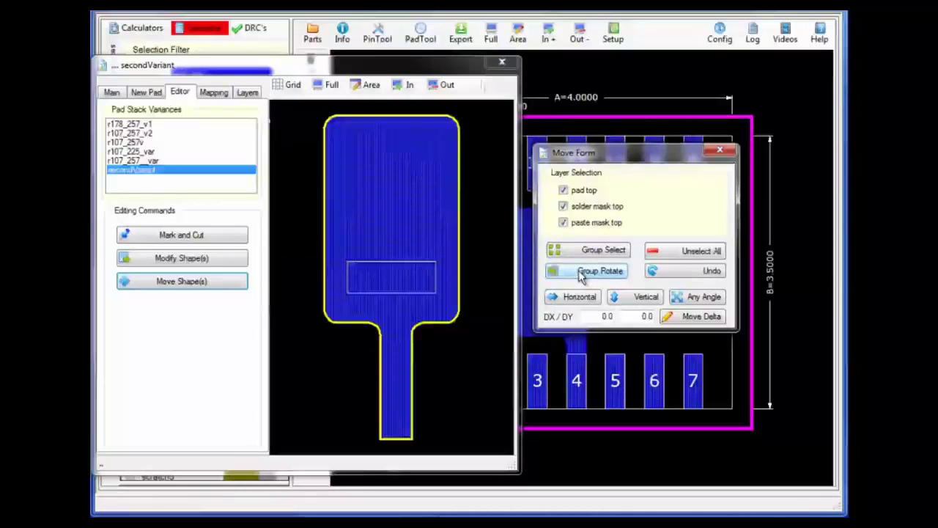
pyautogui.click(583, 271)
pyautogui.click(582, 271)
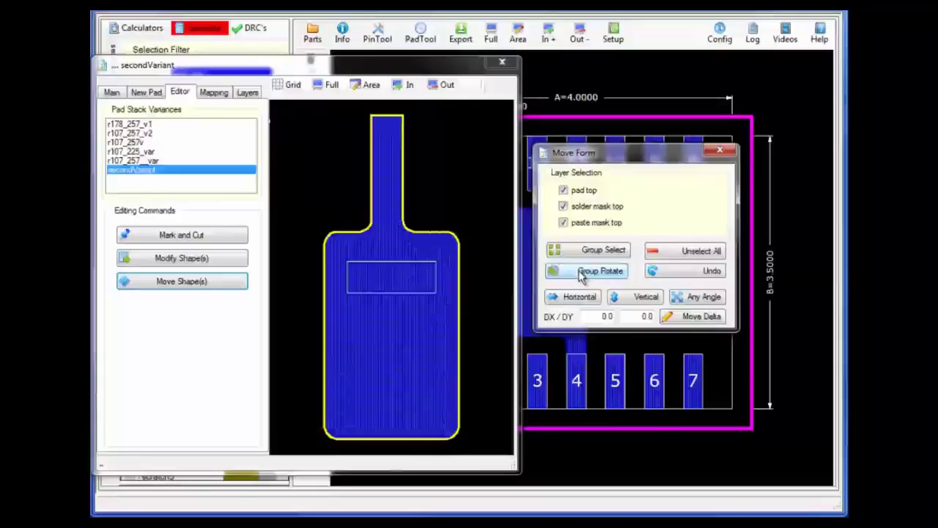
# Rotate the group 90 degrees so the stem points left, and move it at any angle toward the white pad outline.
pyautogui.click(703, 297)
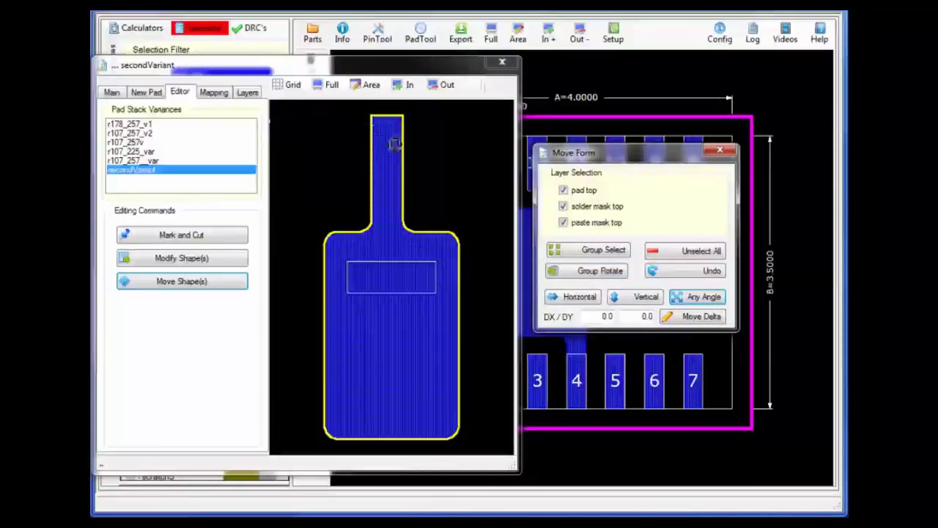
pyautogui.click(599, 272)
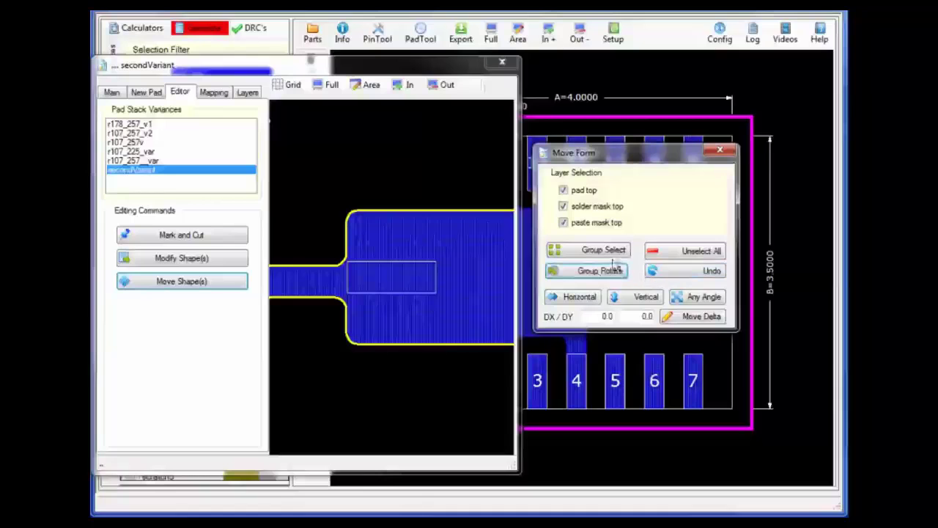
pyautogui.click(692, 297)
pyautogui.moveTo(289, 329); pyautogui.dragTo(414, 281)
pyautogui.moveTo(377, 240); pyautogui.dragTo(347, 288)
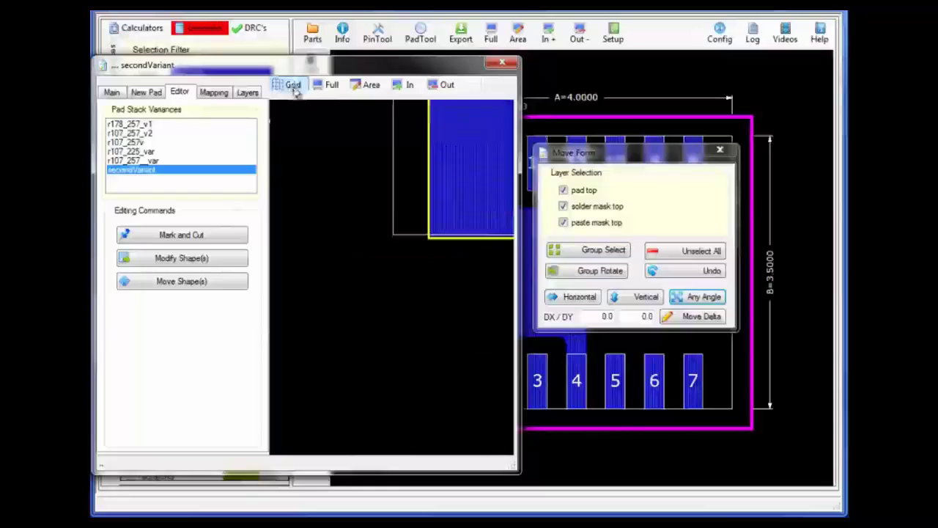
# Set the pad editor's snap to 0.0010 and close the grid settings.
pyautogui.click(293, 84)
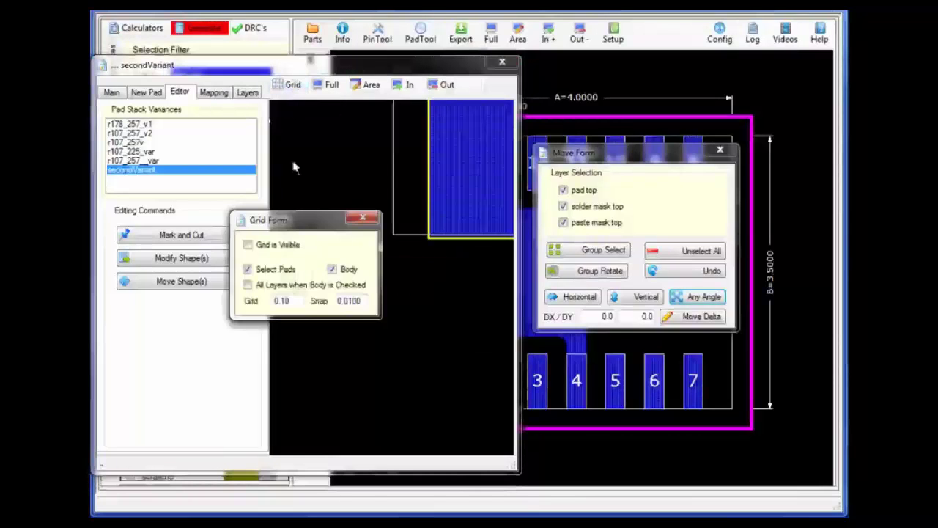
pyautogui.click(357, 301)
pyautogui.press('BackSpace')
pyautogui.press('BackSpace')
pyautogui.press('BackSpace')
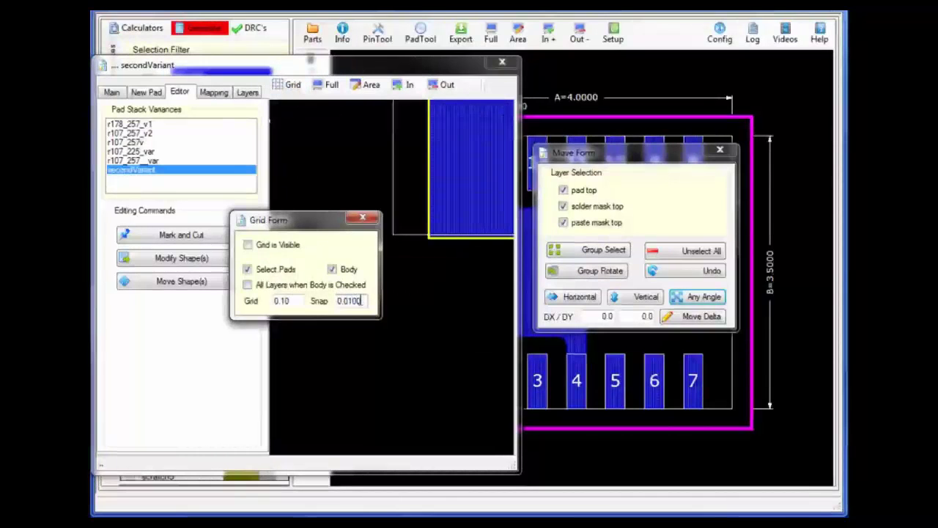
pyautogui.write('00')
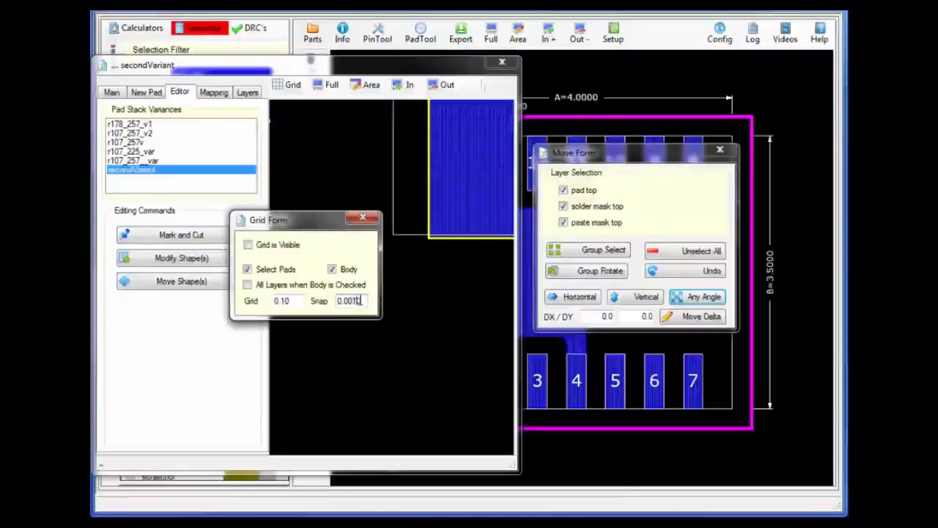
pyautogui.write('1')
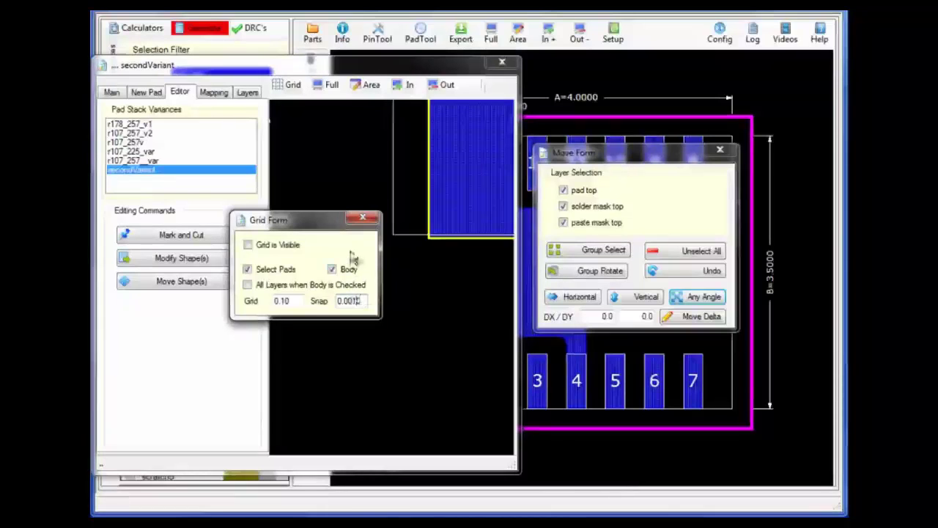
pyautogui.click(363, 217)
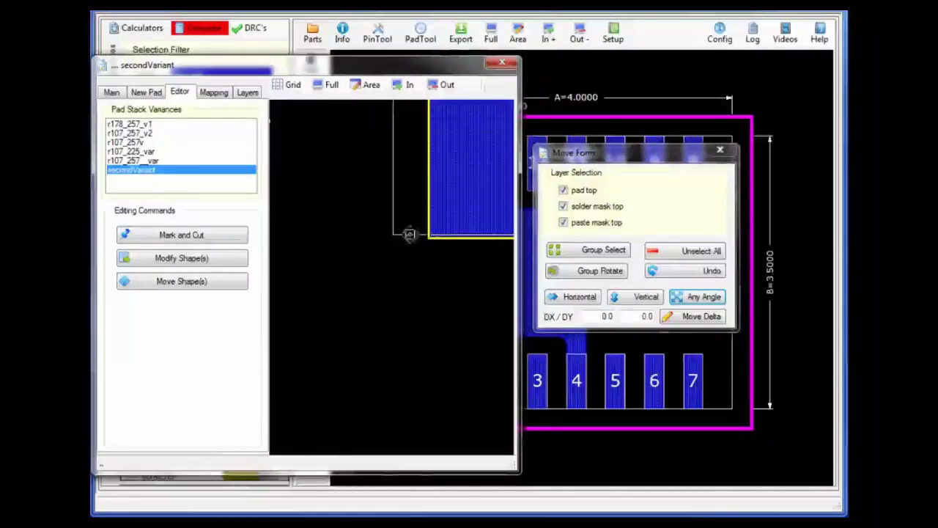
# Place the moved pad group with its stem corner on the white pad outline's corner, and close the move form.
pyautogui.click(392, 234)
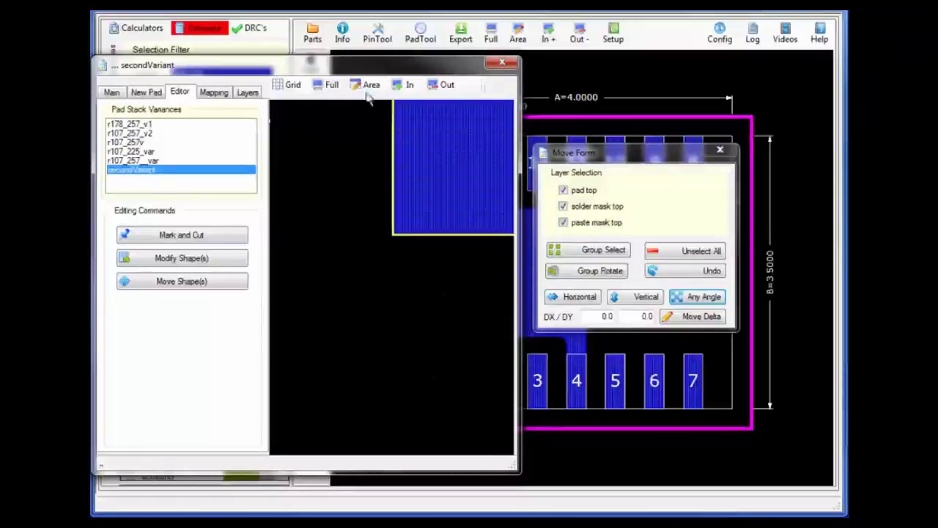
pyautogui.click(325, 85)
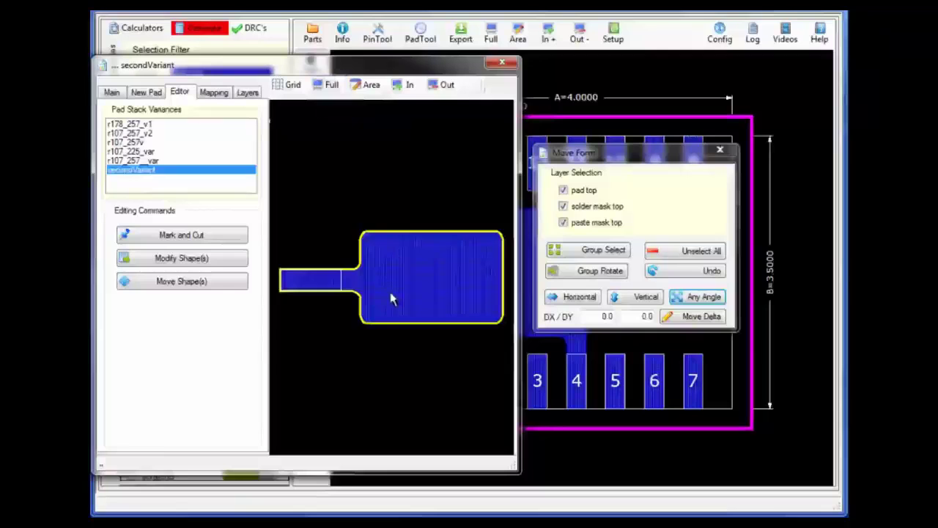
pyautogui.click(720, 151)
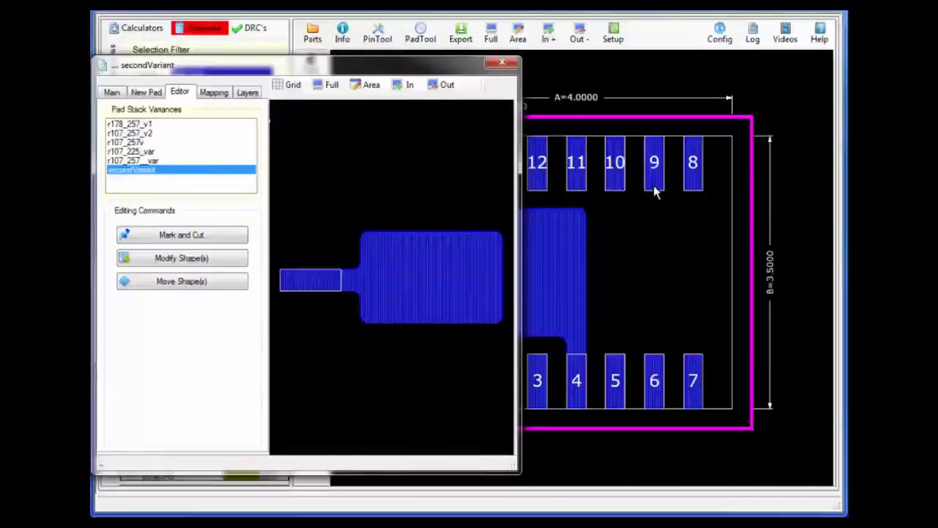
# Swap pad 9 in the layout for the secondVariant pad stack and close the pad stack window.
pyautogui.click(655, 188)
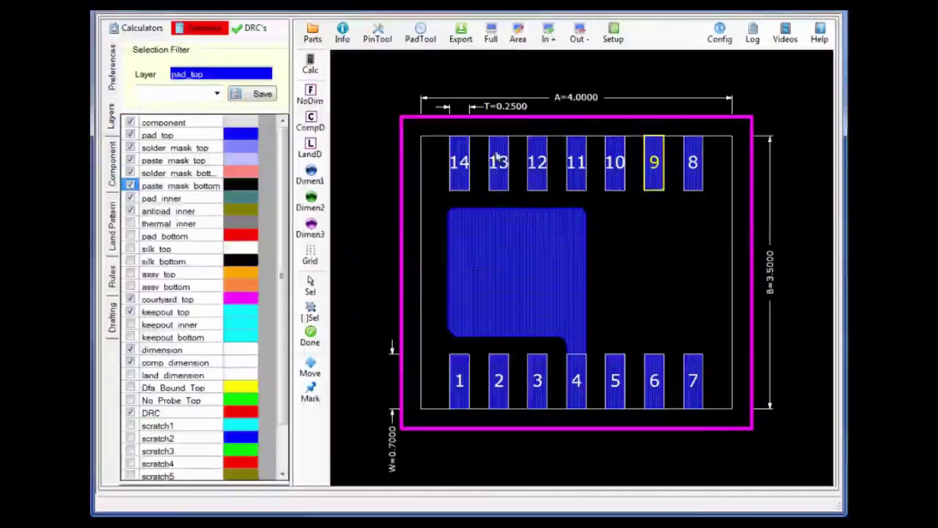
pyautogui.hotkey('alt', 'Tab')
pyautogui.click(214, 93)
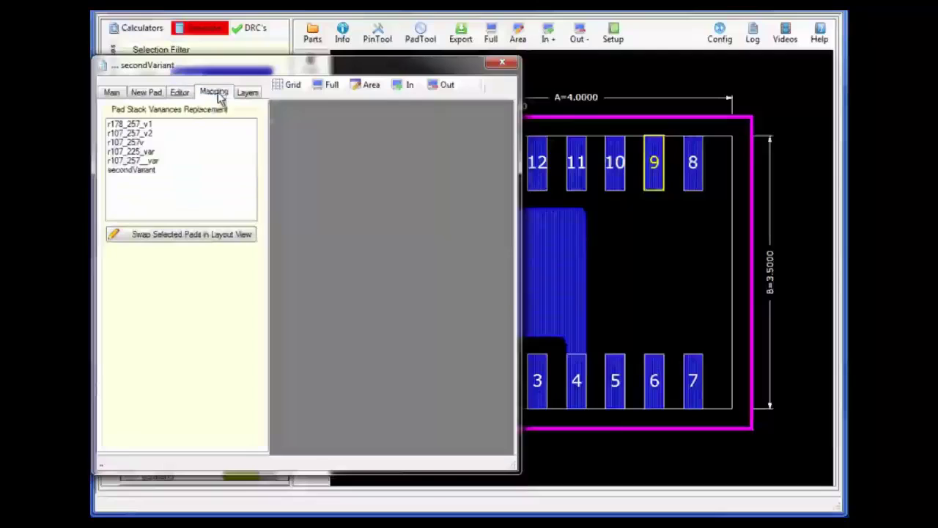
pyautogui.click(143, 171)
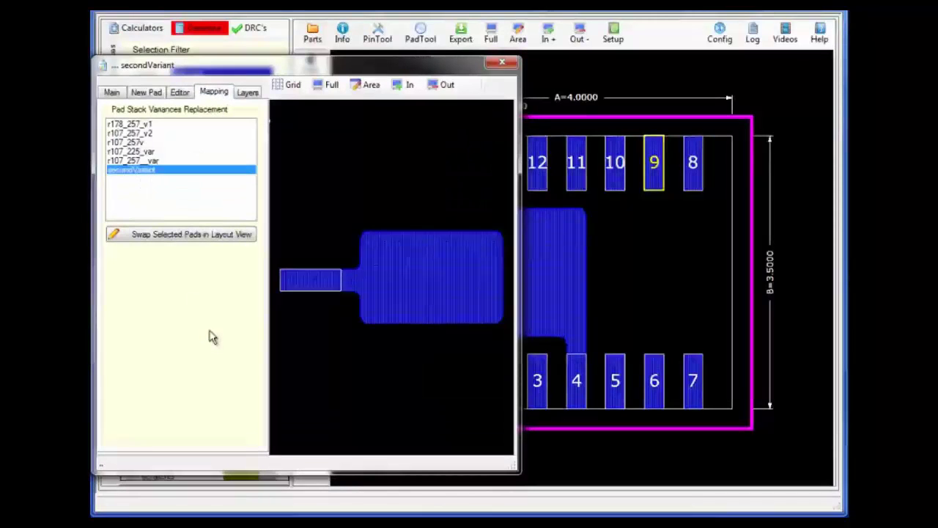
pyautogui.click(189, 235)
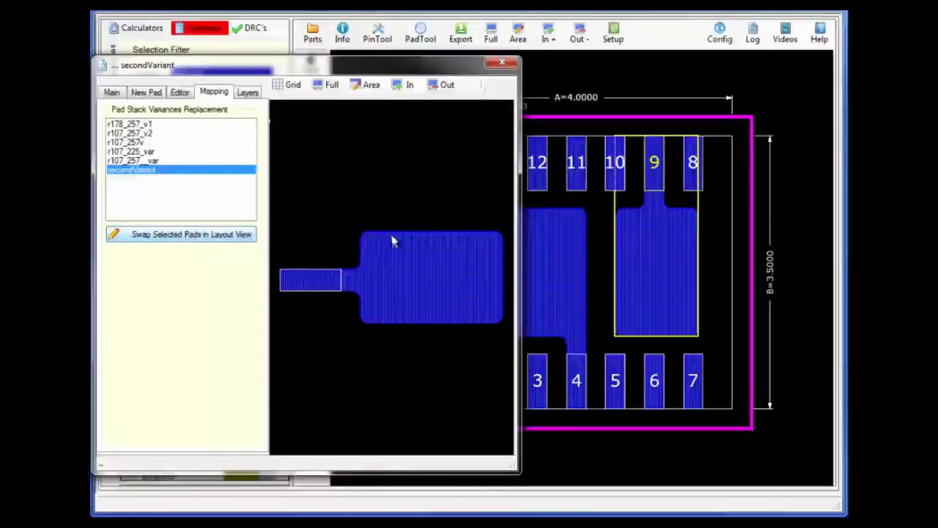
pyautogui.click(499, 65)
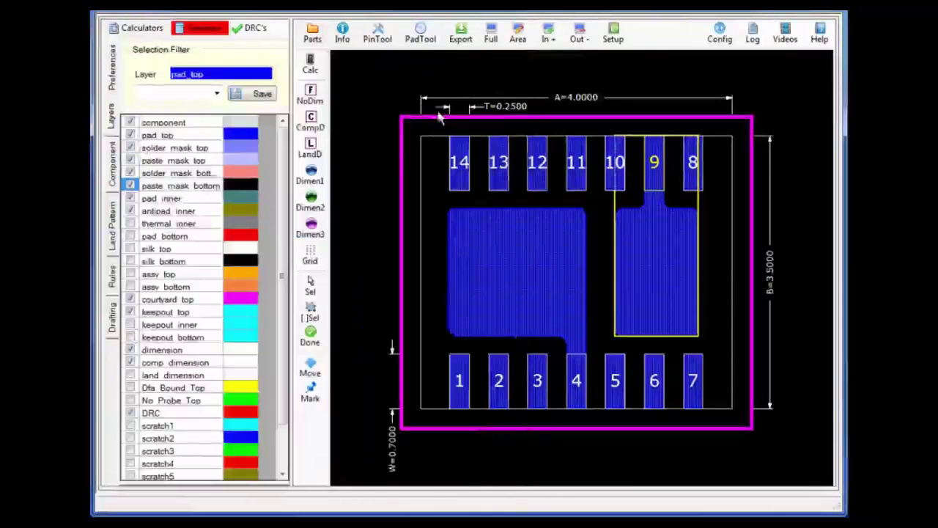
# In the Snipping Tool, circle the recommended solder pad drawing and the pin 8 terminal in the bottom view, and minimize the tool.
pyautogui.moveTo(91, 92); pyautogui.dragTo(282, 94)
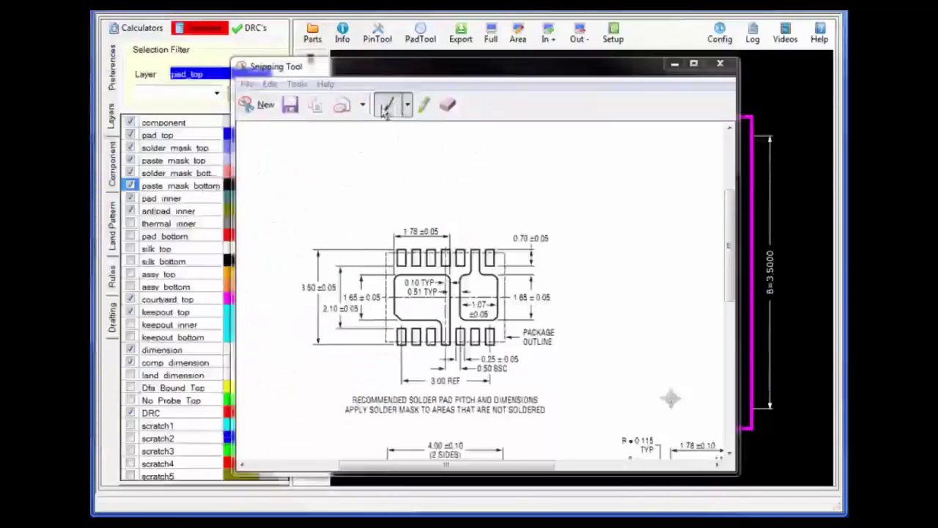
pyautogui.click(388, 111)
pyautogui.moveTo(573, 218)
pyautogui.mouseDown()
pyautogui.moveTo(352, 184)
pyautogui.moveTo(292, 256)
pyautogui.moveTo(326, 379)
pyautogui.moveTo(451, 431)
pyautogui.moveTo(607, 326)
pyautogui.moveTo(551, 203)
pyautogui.mouseUp()
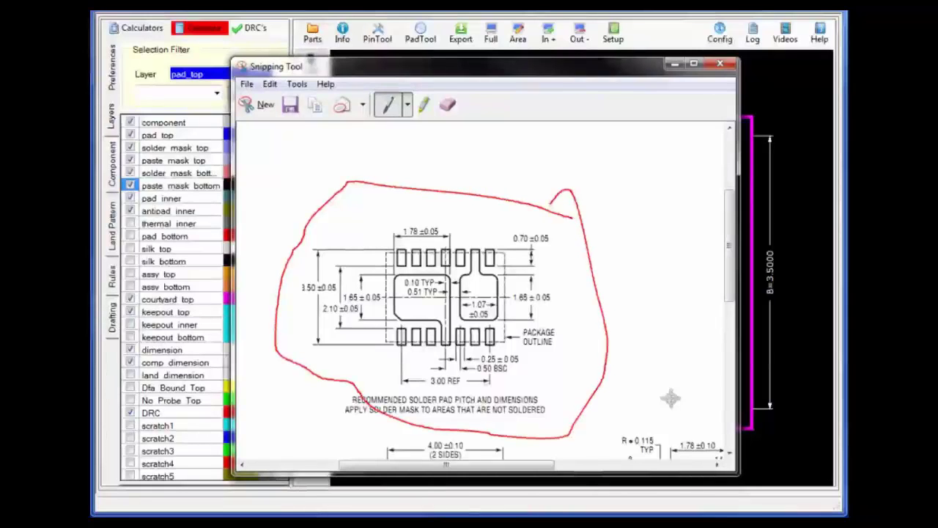
pyautogui.moveTo(478, 475); pyautogui.dragTo(574, 477)
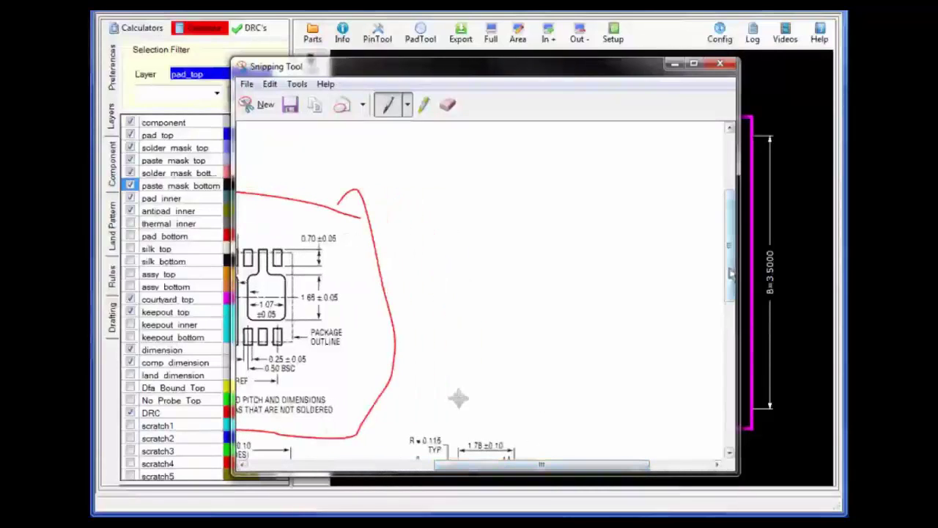
pyautogui.moveTo(731, 282); pyautogui.dragTo(733, 344)
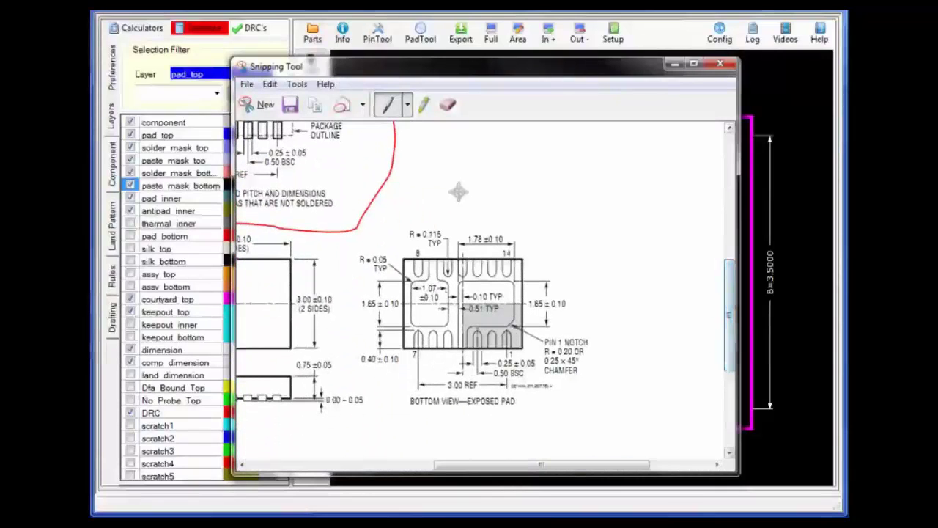
pyautogui.moveTo(415, 239)
pyautogui.mouseDown()
pyautogui.moveTo(409, 277)
pyautogui.moveTo(425, 248)
pyautogui.mouseUp()
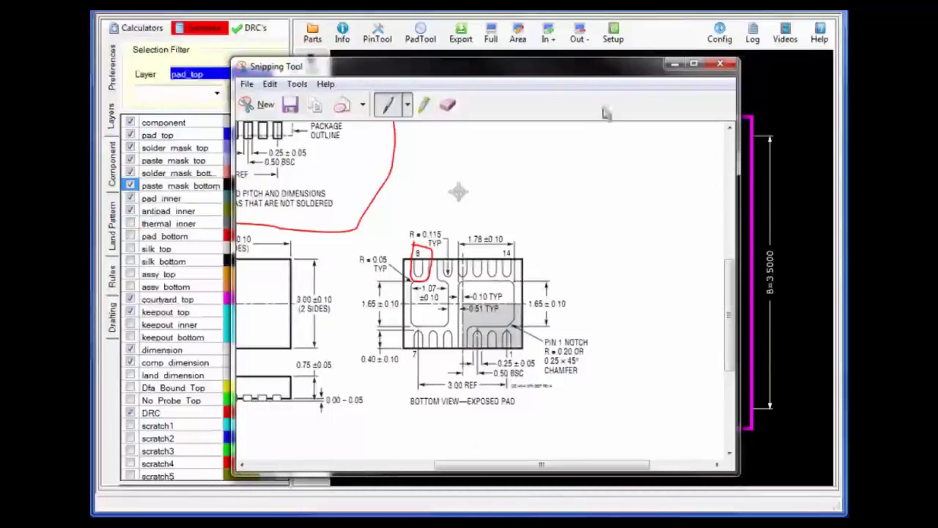
pyautogui.click(672, 66)
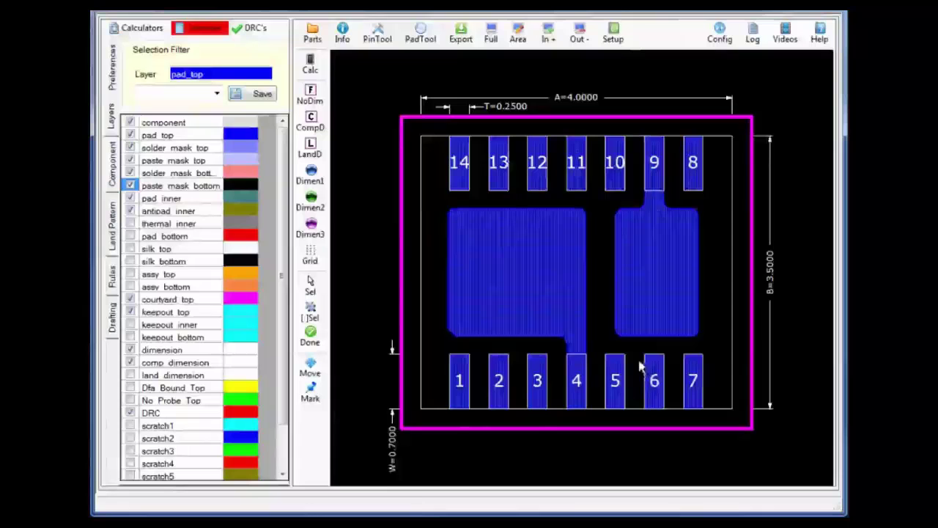
# Set the land pattern's pad shape to D-Shape and regenerate the footprint, keeping the pad stack replacements.
pyautogui.click(204, 28)
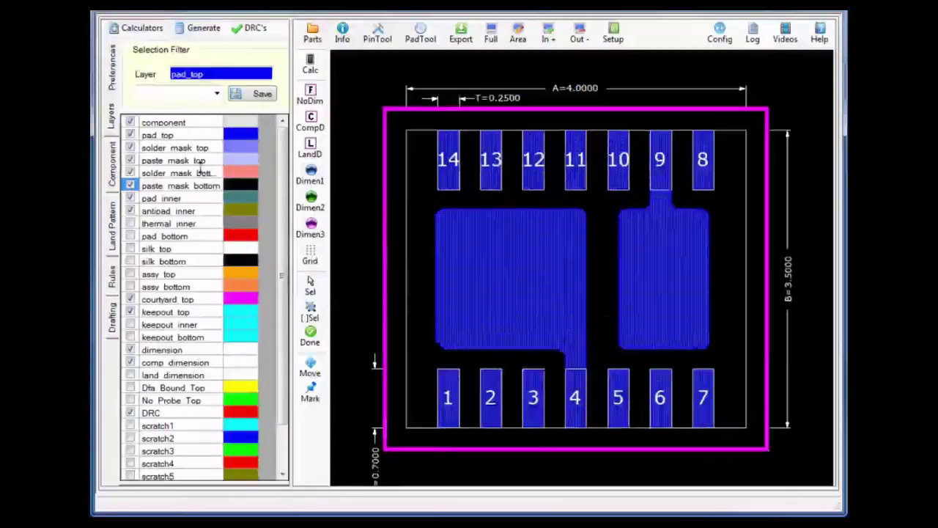
pyautogui.click(112, 228)
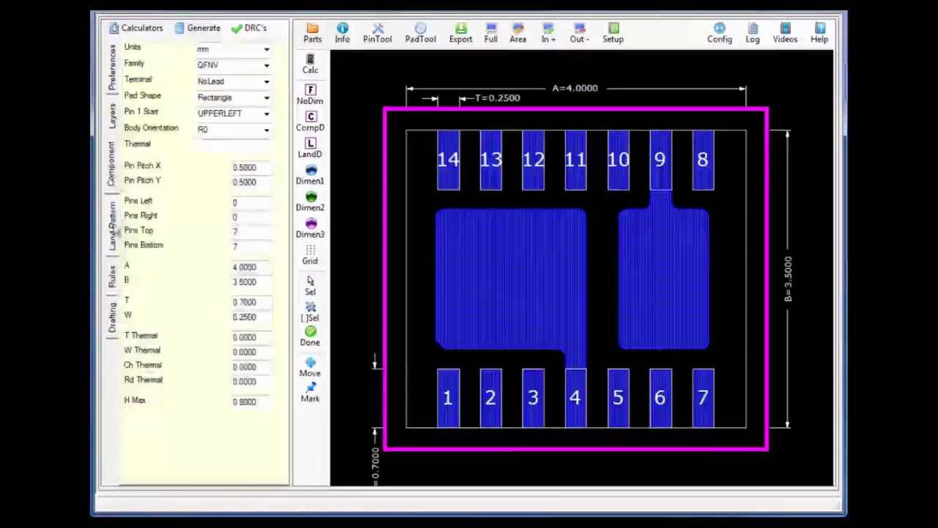
pyautogui.click(266, 96)
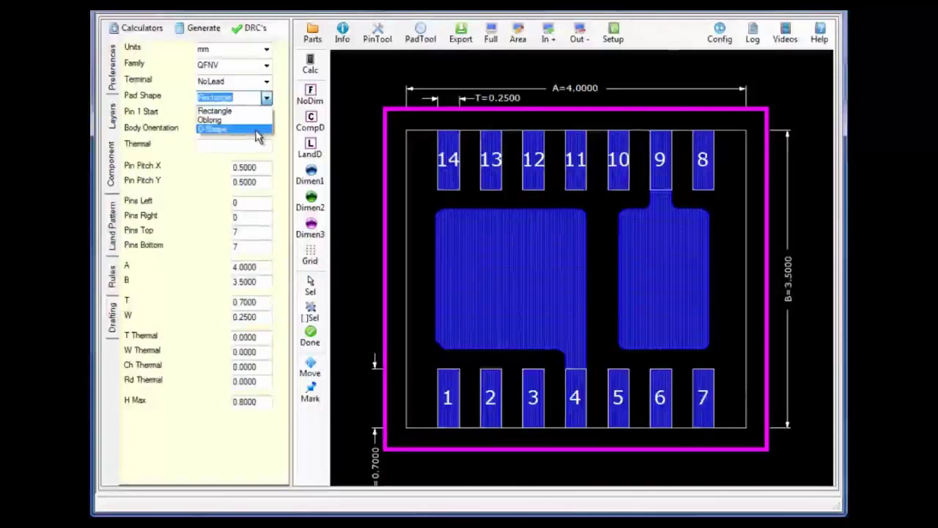
pyautogui.click(258, 136)
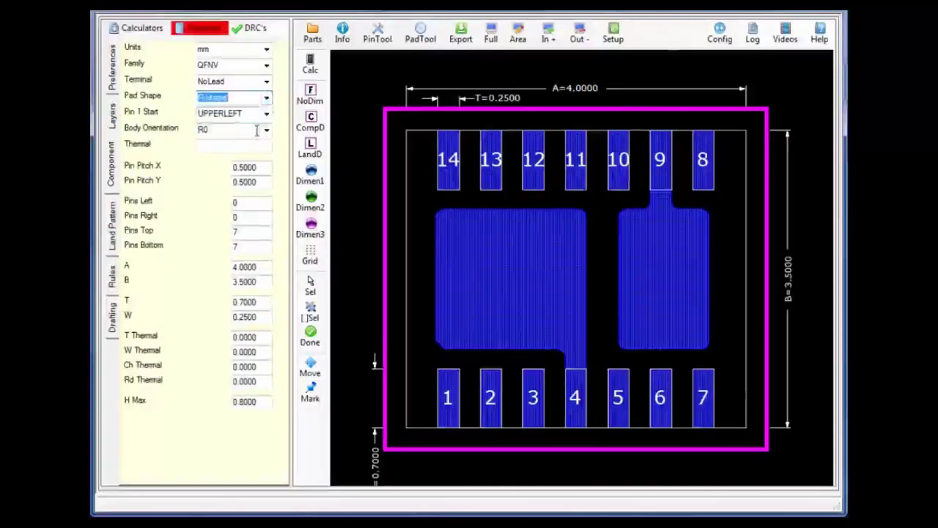
pyautogui.click(207, 29)
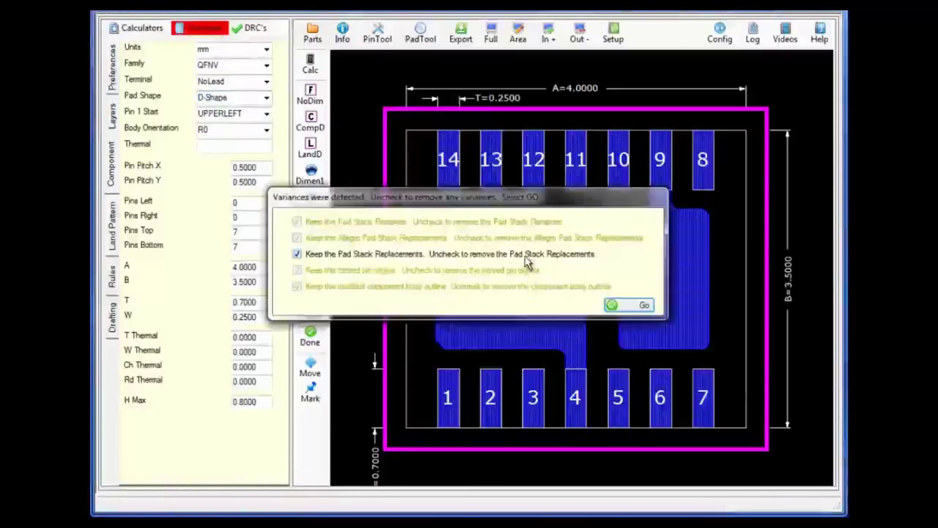
pyautogui.click(640, 307)
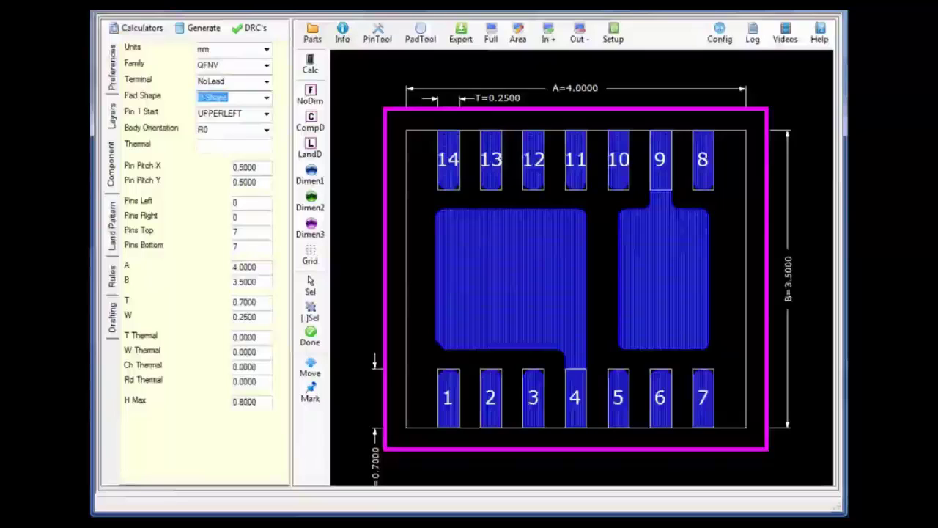
# Export the footprint to Allegro, view the package there, minimize Allegro and close the export form.
pyautogui.click(460, 35)
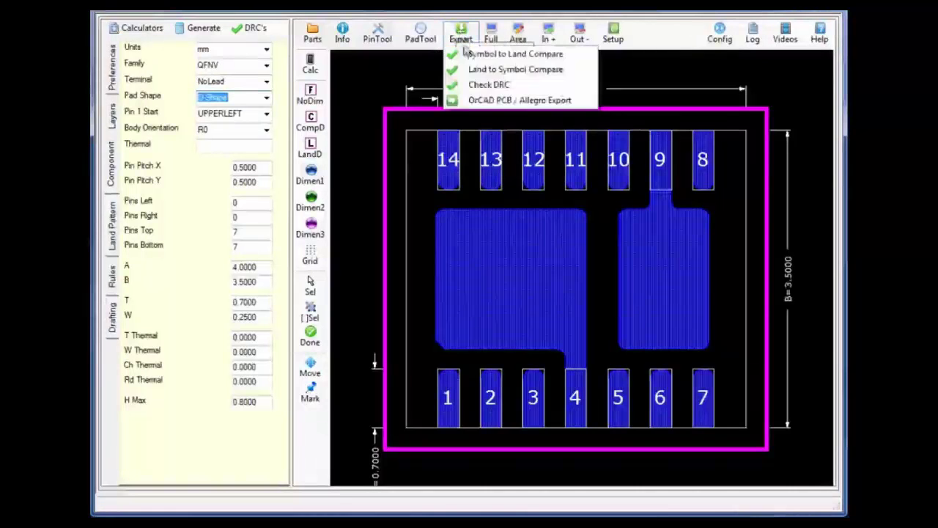
pyautogui.click(472, 100)
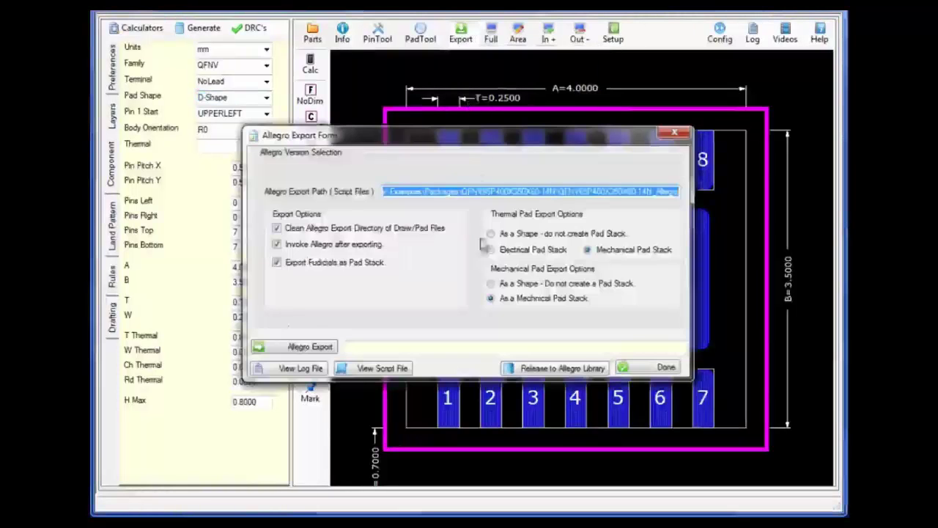
pyautogui.click(302, 351)
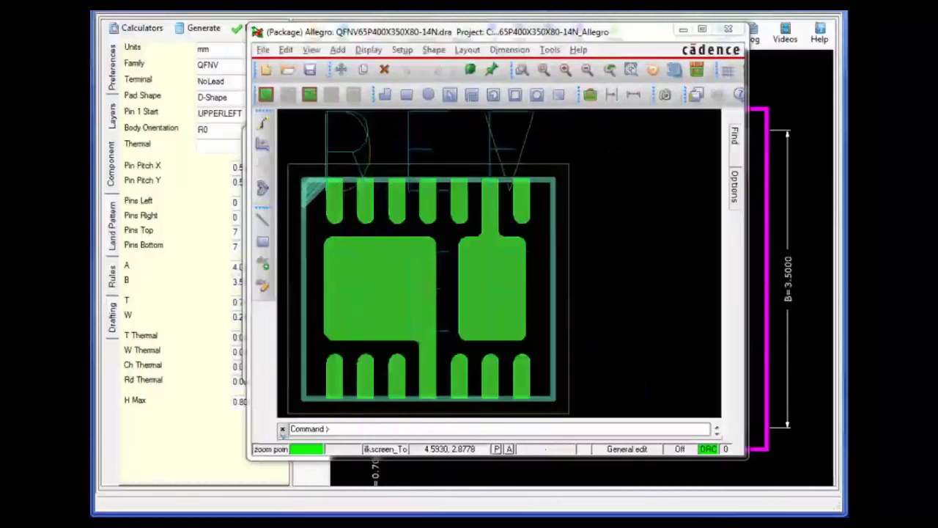
pyautogui.click(683, 30)
pyautogui.click(680, 137)
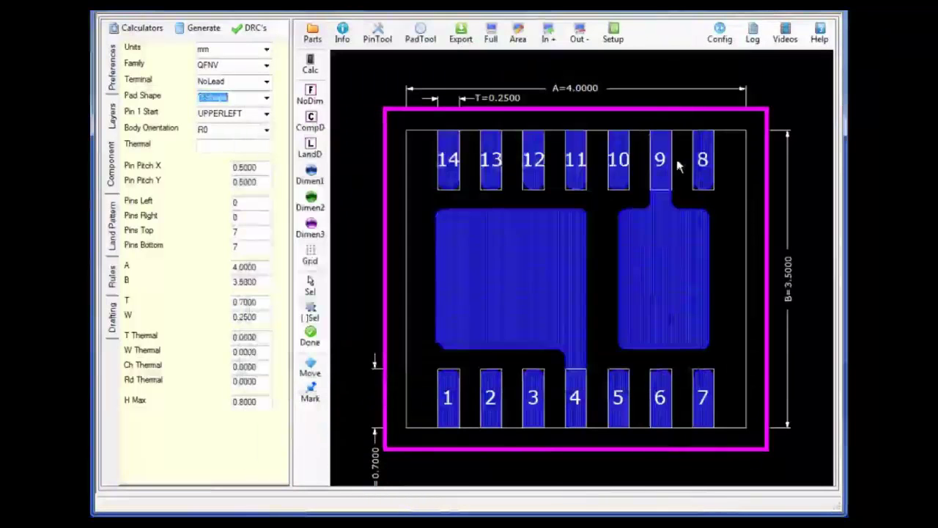